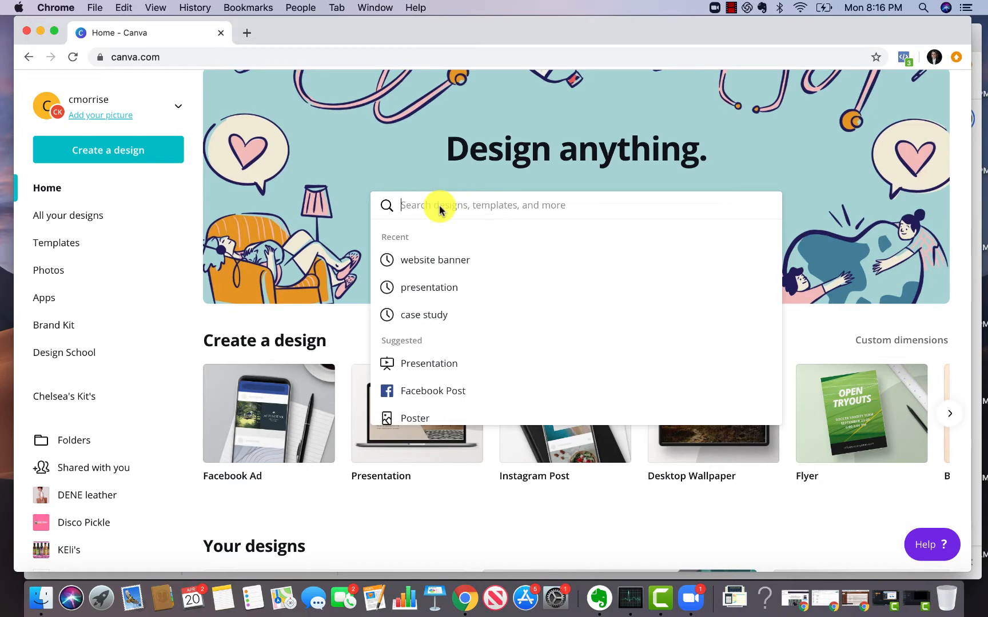
Search for "logo" designs and show the templates of the general Logo category.
text(logo)
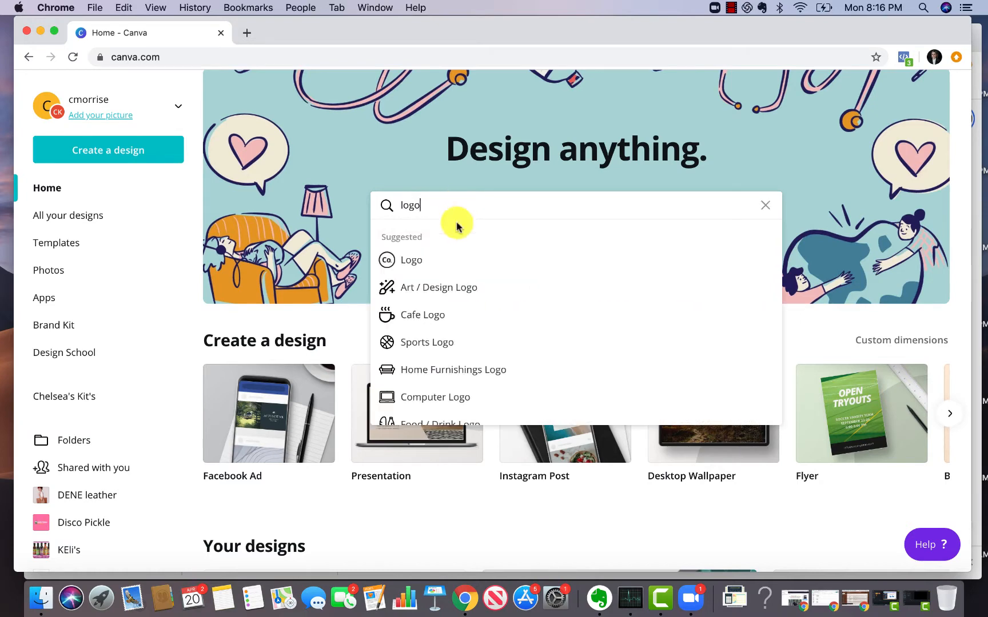
click(431, 268)
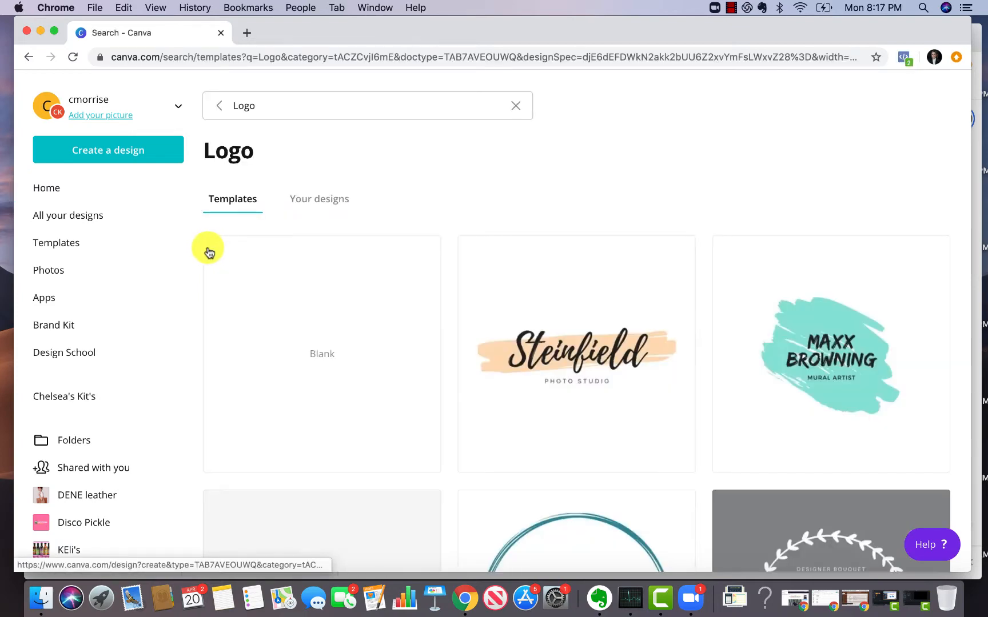
Look through the general logo templates to compare the available styles and layouts.
scroll(419, 317, down, 5)
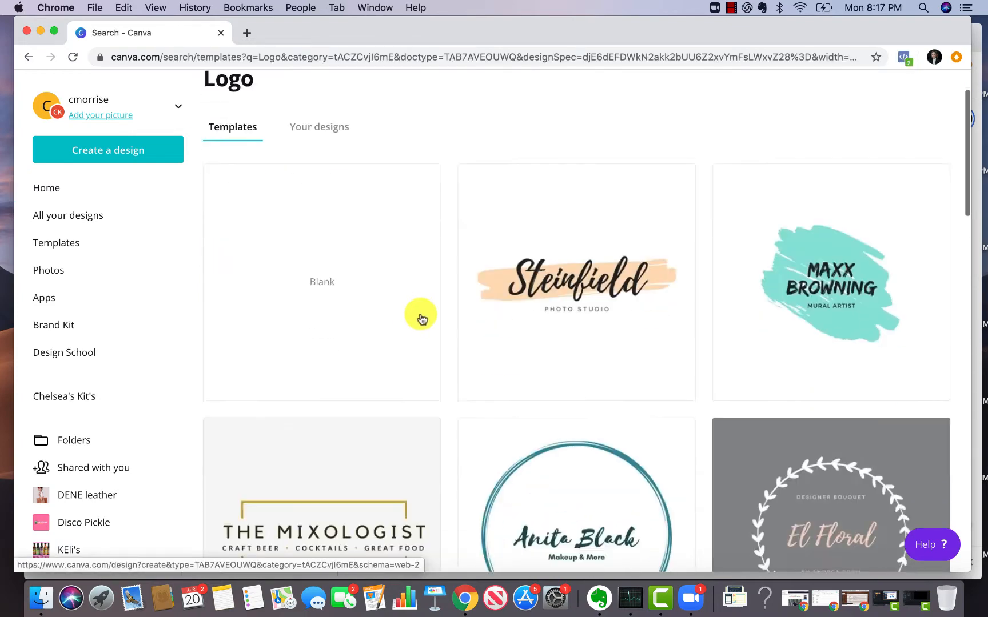
scroll(421, 318, down, 5)
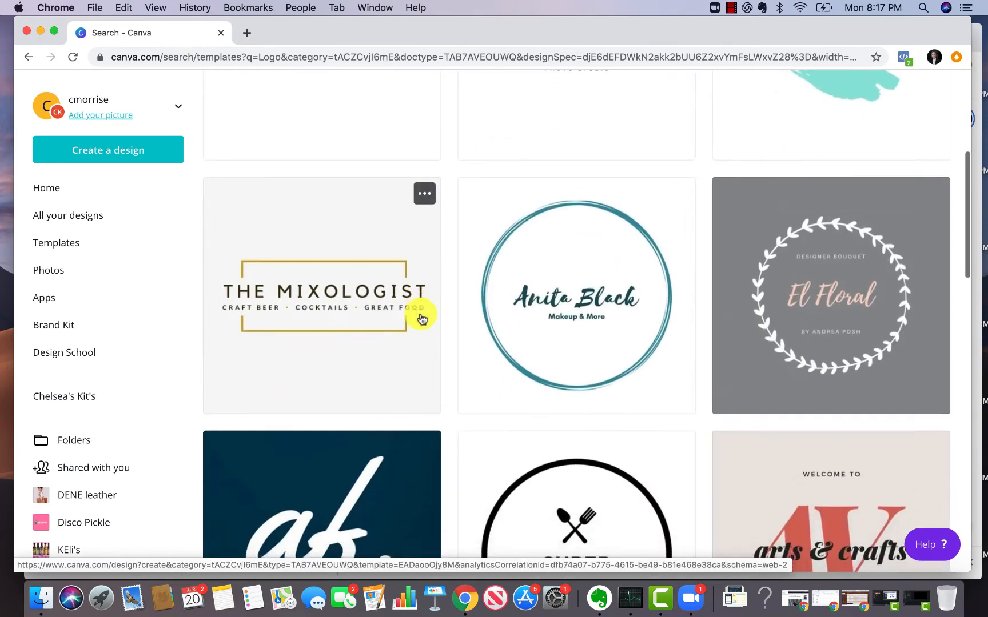
scroll(422, 319, down, 2)
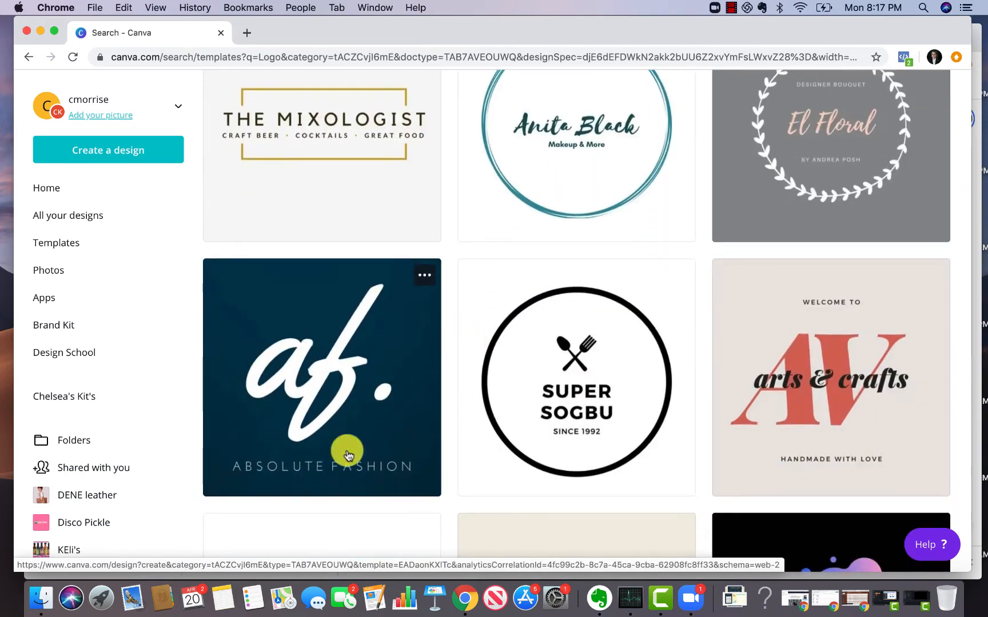
scroll(404, 426, down, 8)
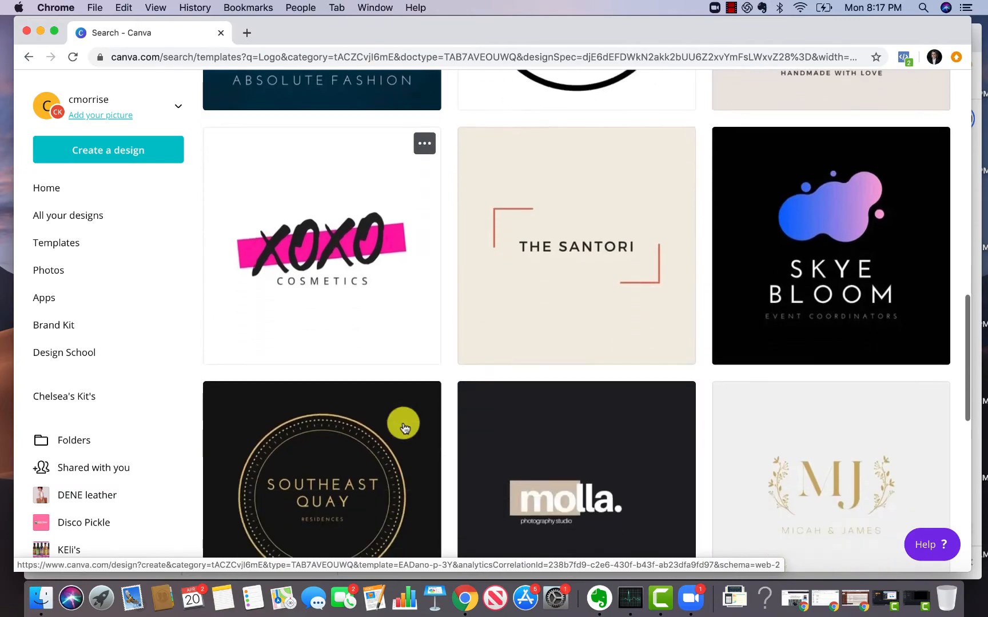
scroll(403, 426, down, 4)
scroll(404, 426, up, 20)
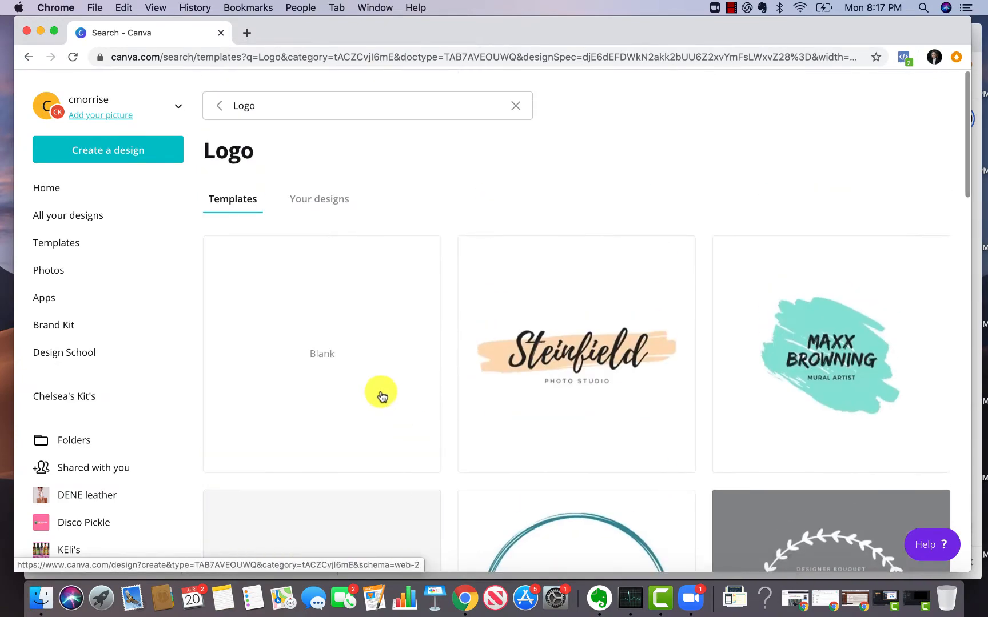
scroll(413, 281, down, 20)
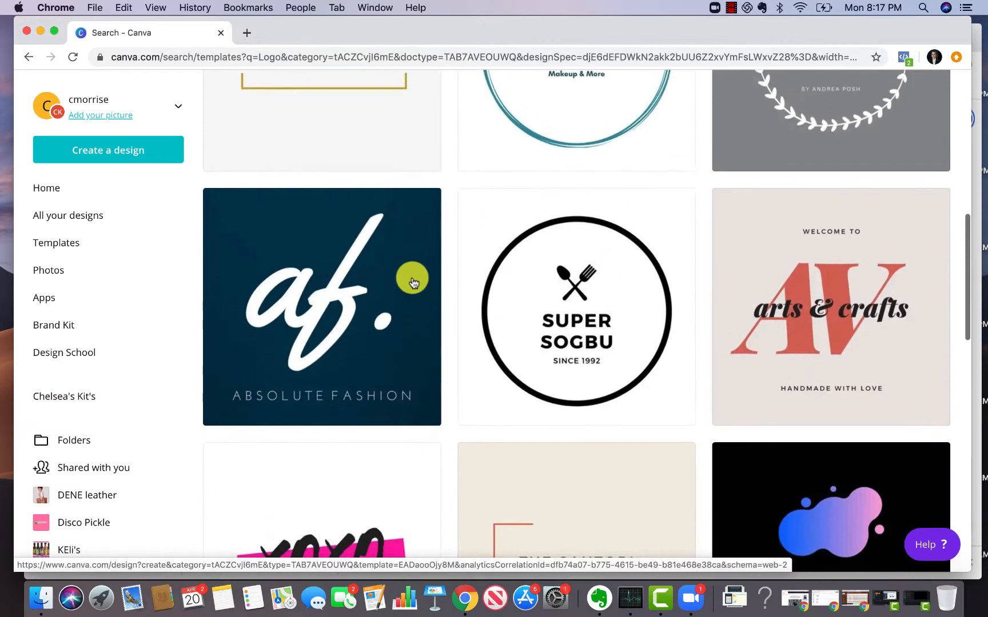
scroll(414, 281, down, 7)
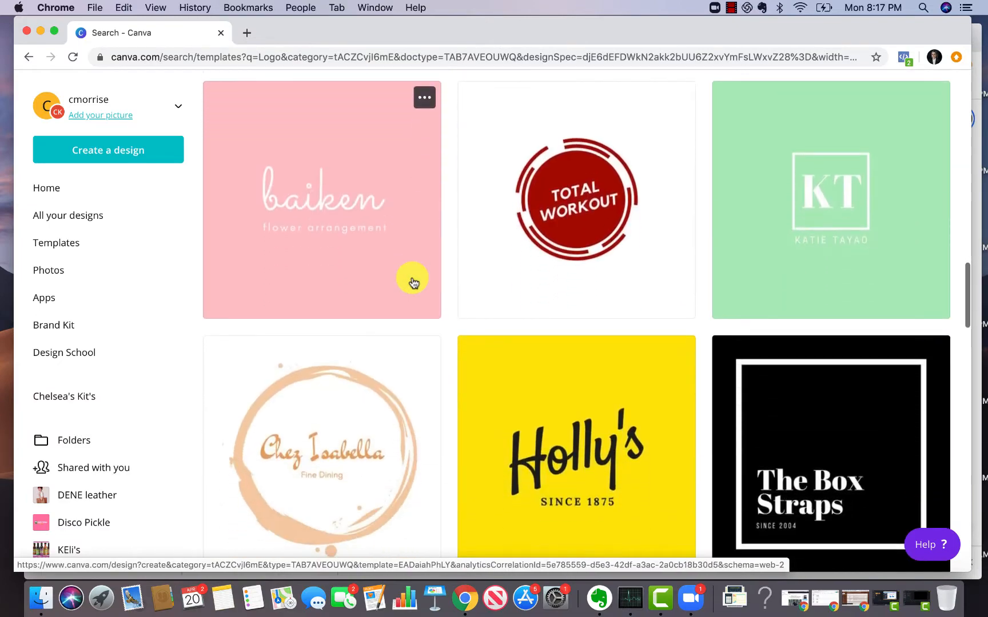
scroll(413, 281, up, 20)
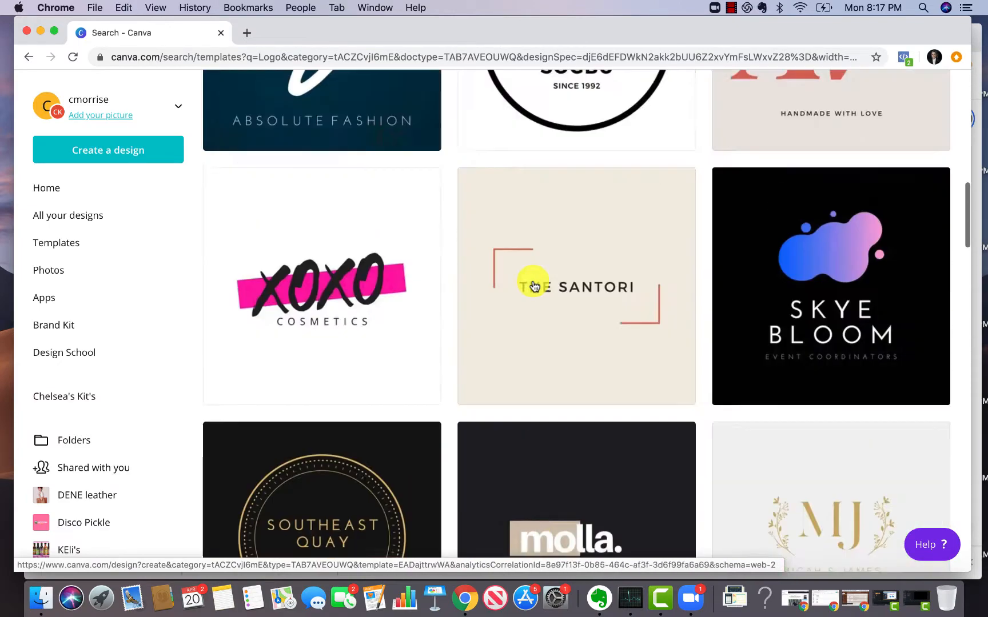
scroll(252, 100, up, 2)
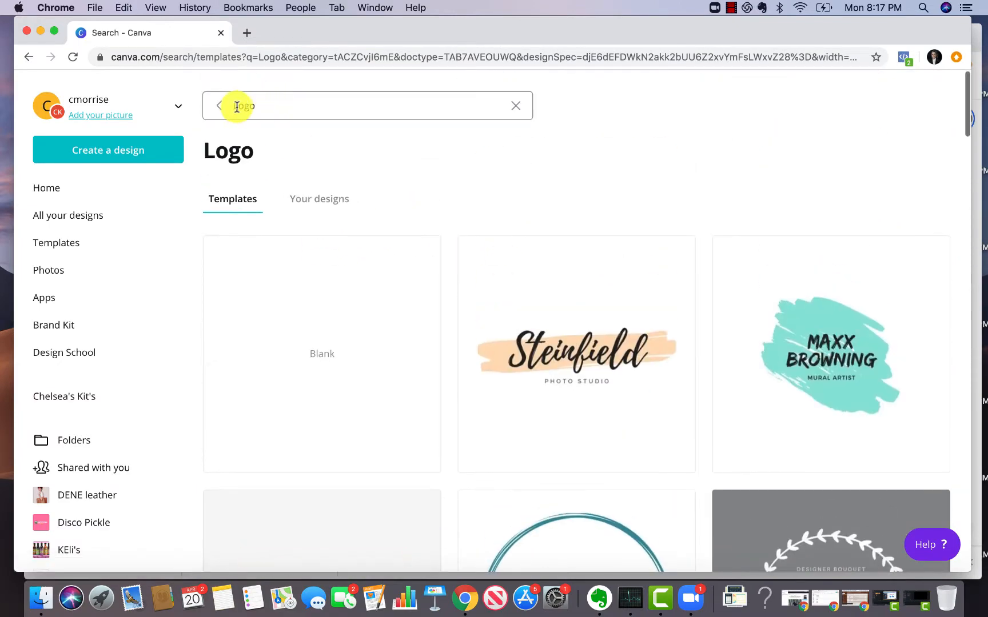
Narrow the template search to "teacher Logo".
click(236, 105)
text(teacher)
key(Return)
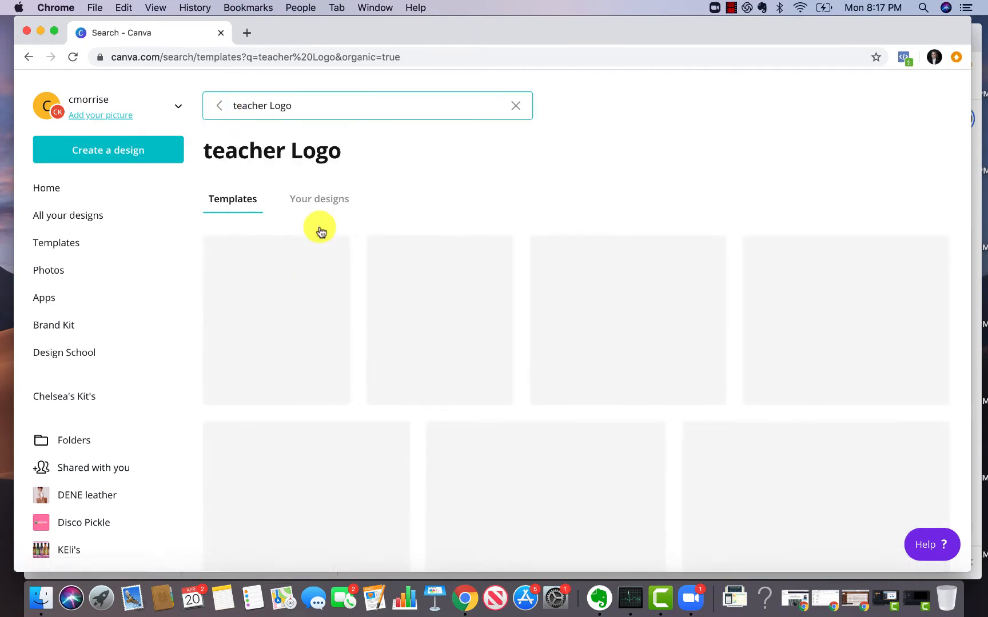
Examine the teacher logo search results for a template suited to an education-themed logo.
scroll(392, 333, down, 1)
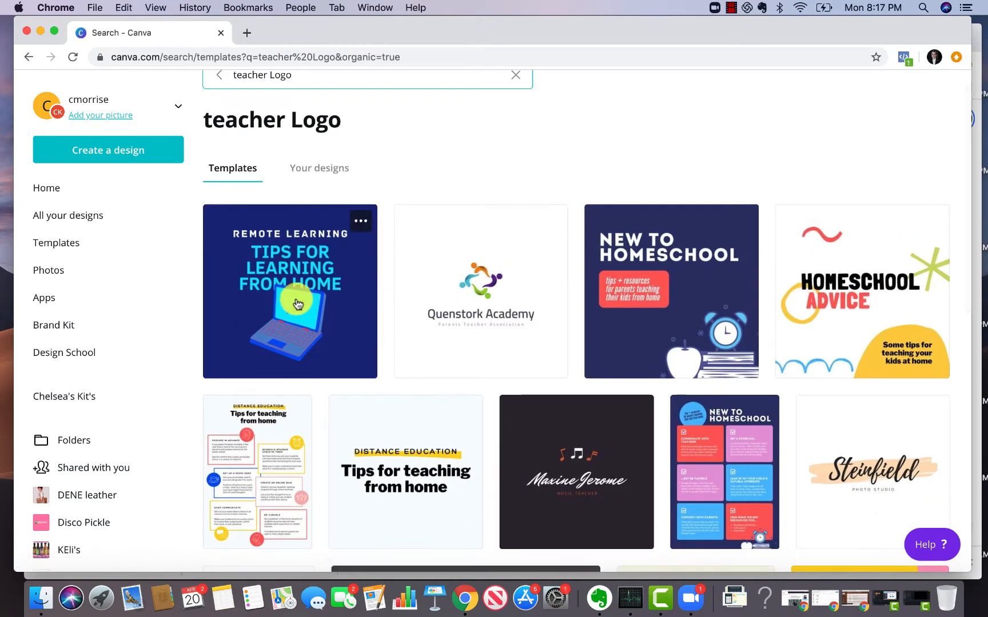
scroll(600, 257, down, 2)
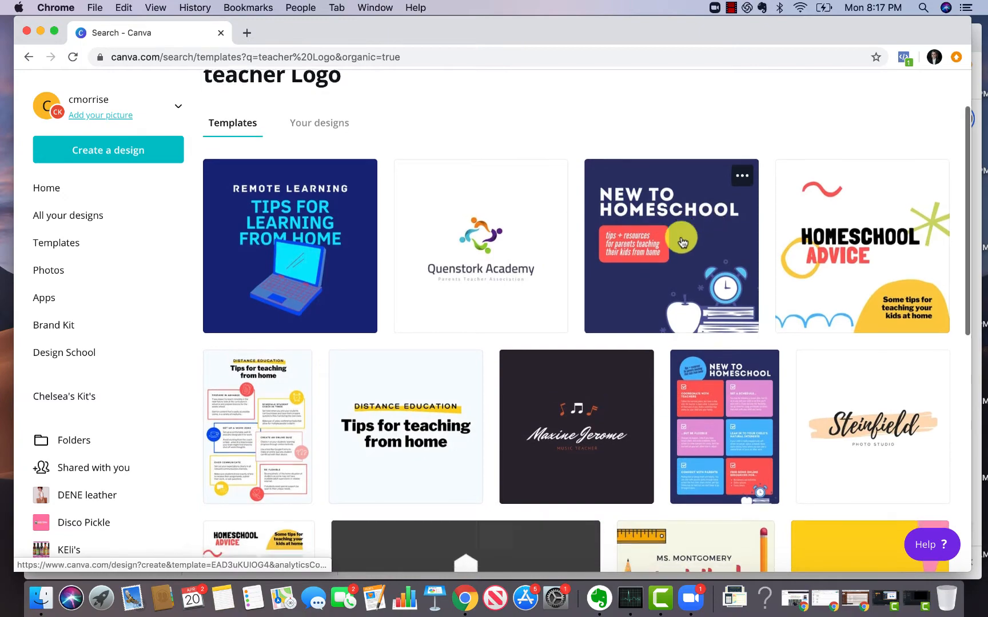
scroll(875, 242, down, 4)
scroll(551, 375, down, 3)
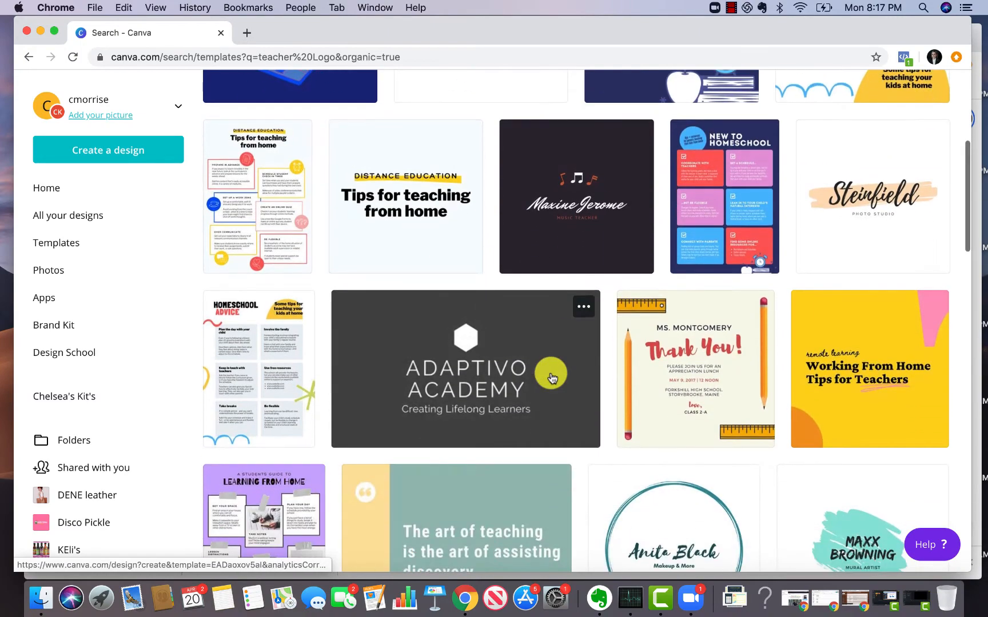
scroll(551, 375, down, 10)
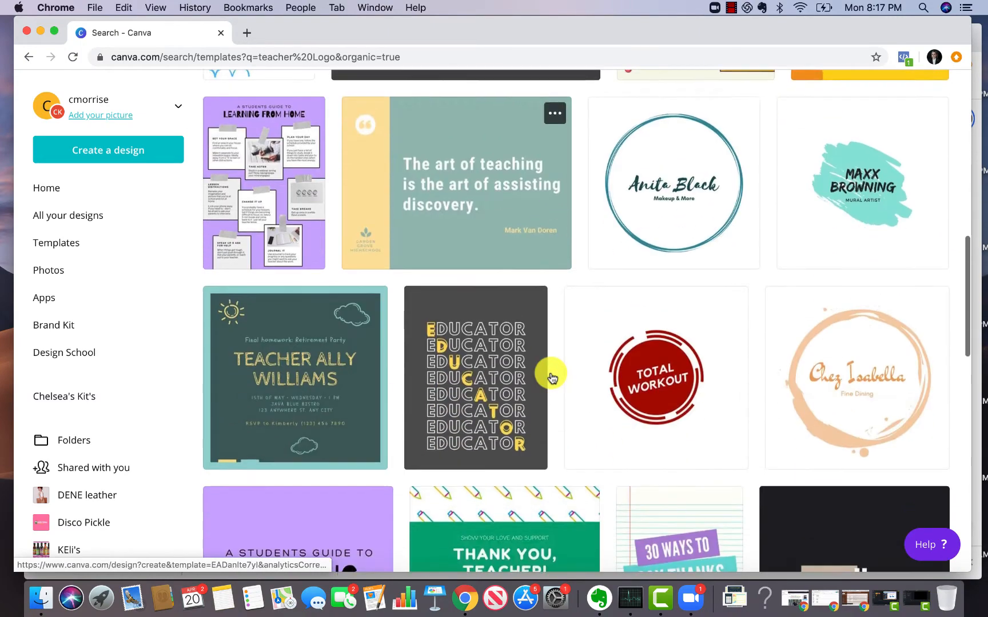
scroll(551, 377, down, 2)
scroll(552, 378, down, 4)
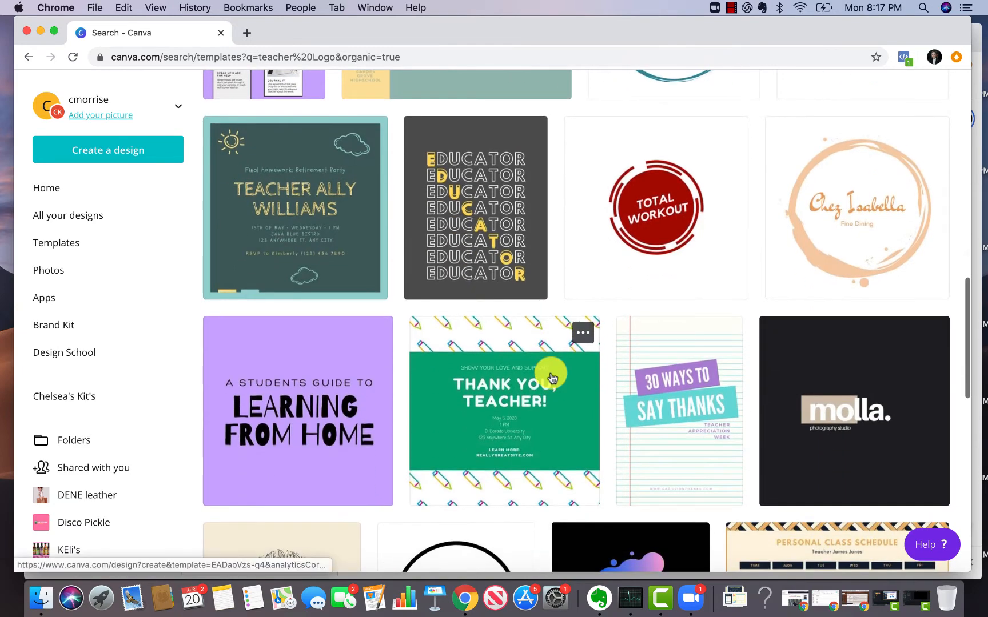
scroll(552, 377, down, 5)
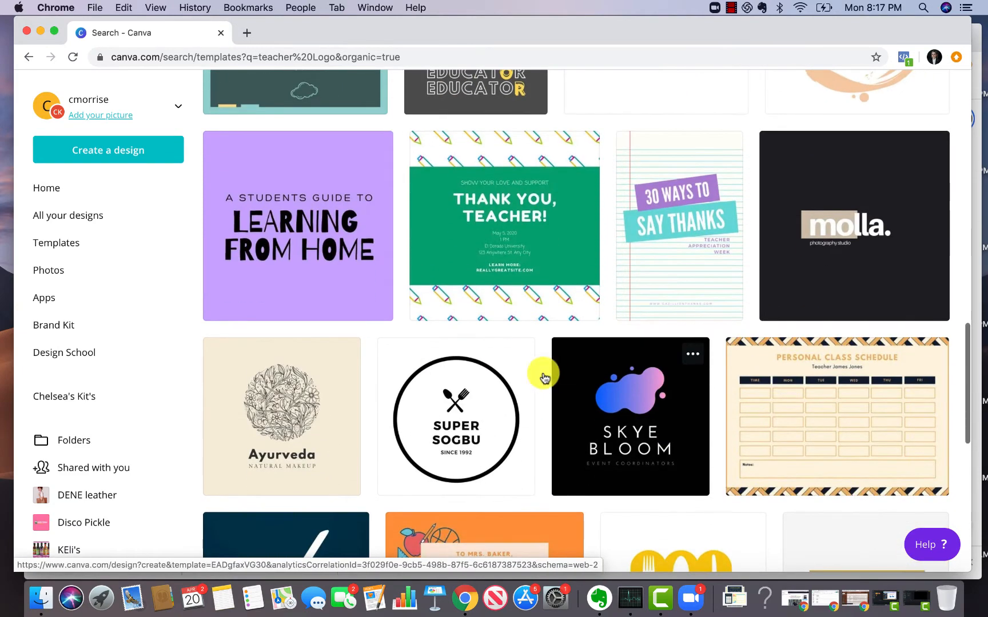
scroll(295, 254, down, 1)
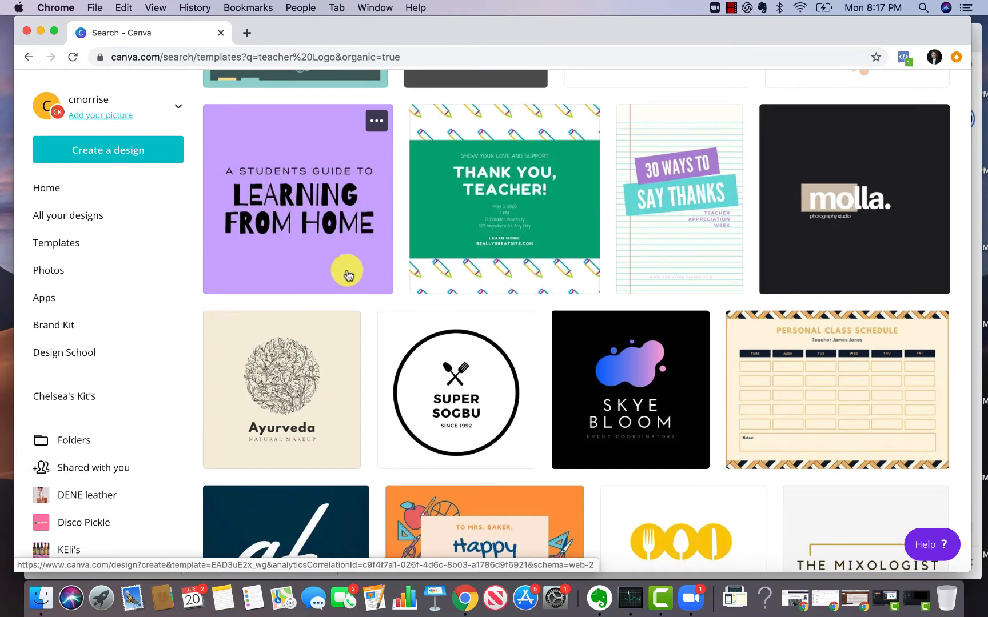
scroll(272, 291, up, 1)
scroll(292, 215, up, 1)
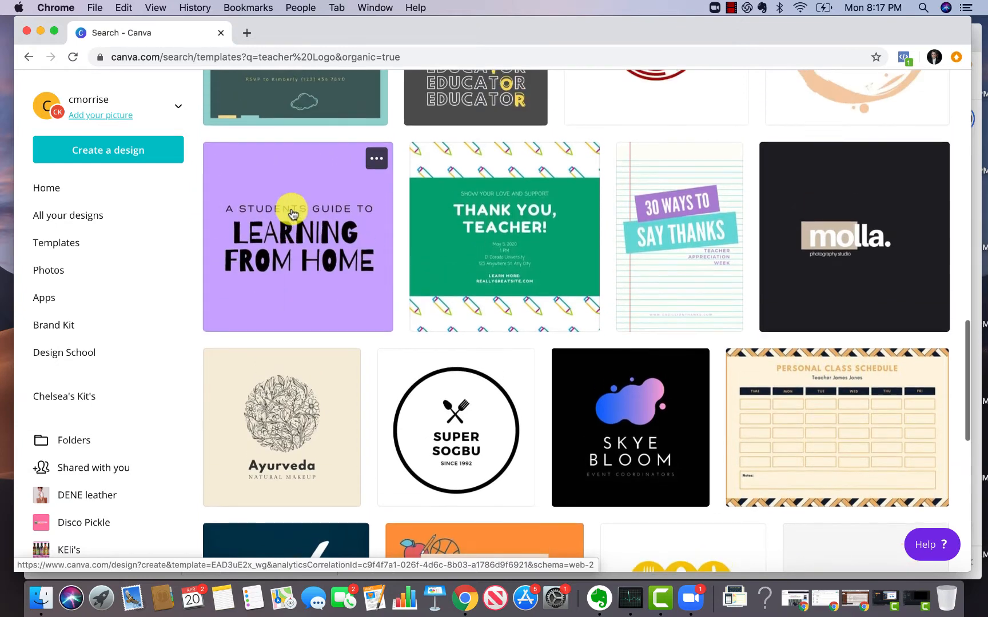
scroll(304, 224, down, 2)
scroll(408, 240, down, 6)
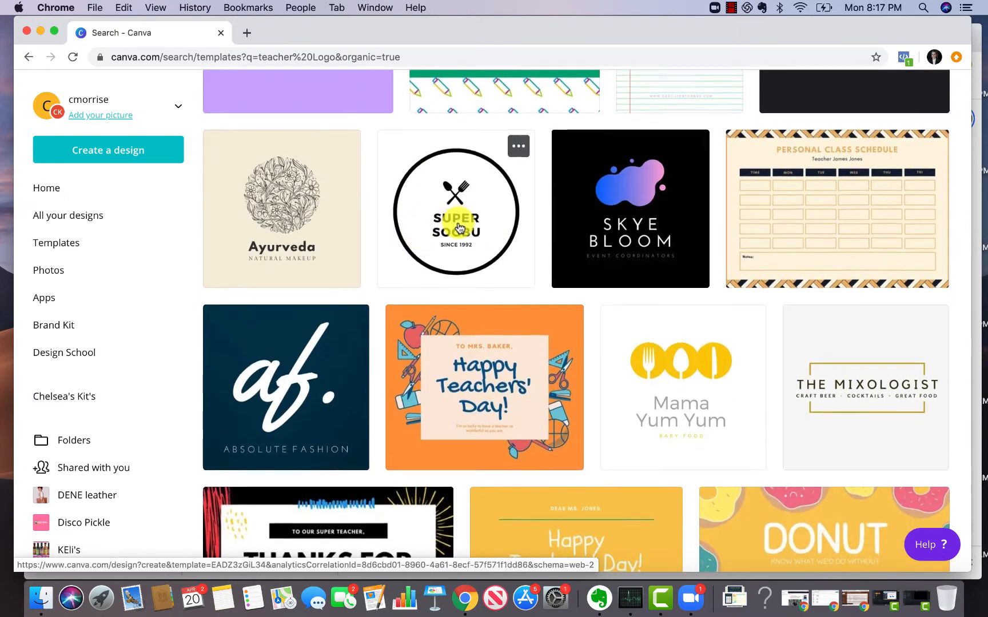
scroll(459, 227, down, 2)
scroll(457, 228, down, 10)
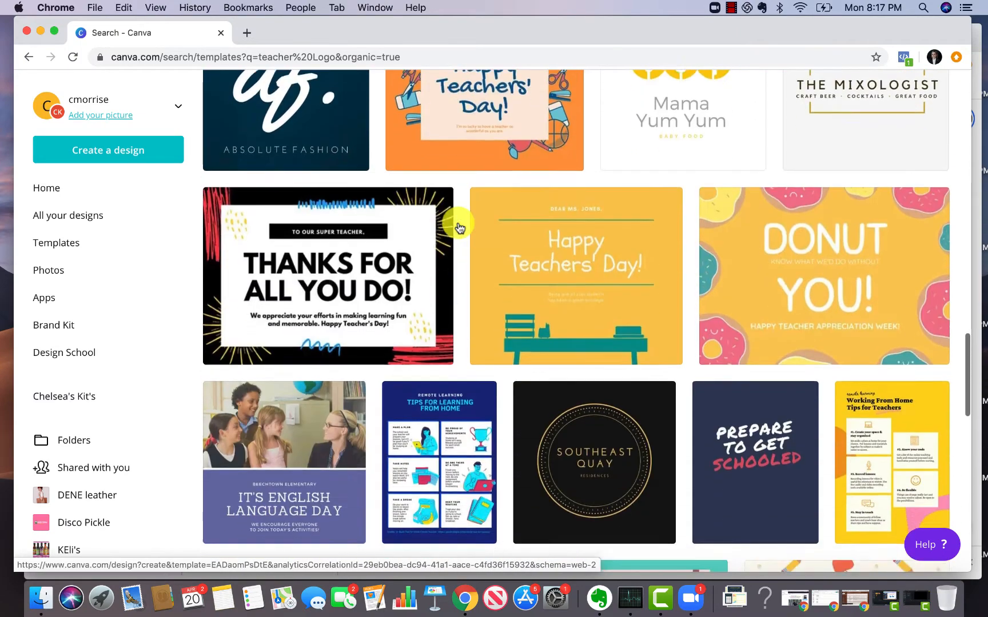
scroll(458, 226, down, 2)
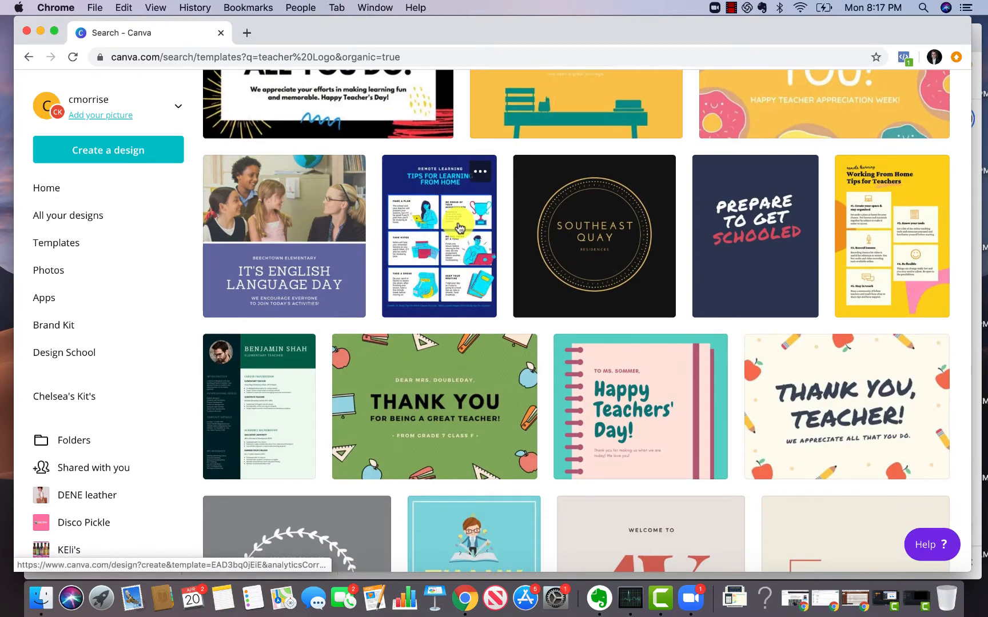
scroll(459, 228, down, 10)
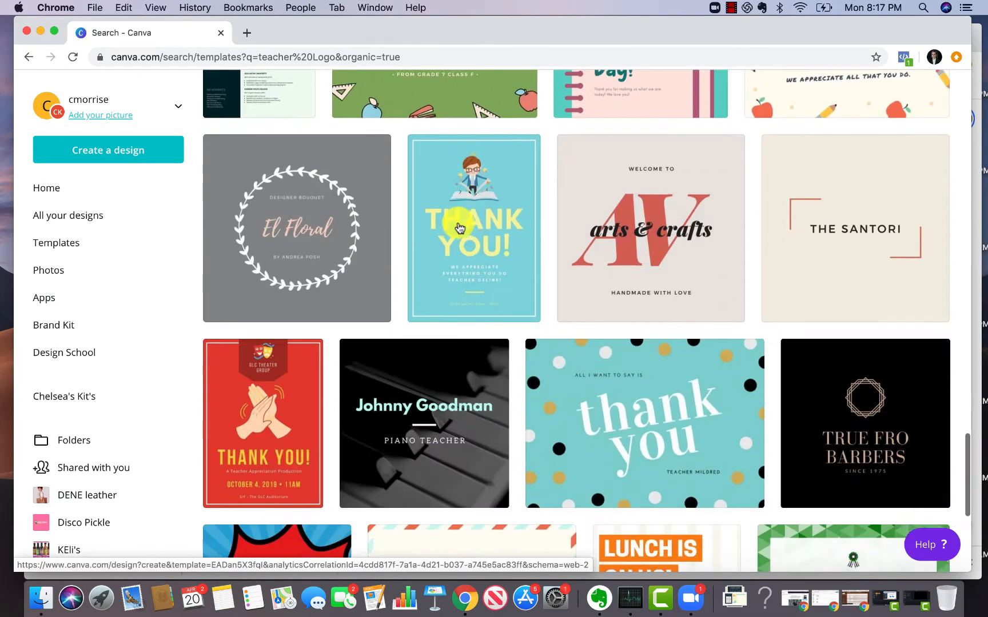
scroll(458, 228, down, 15)
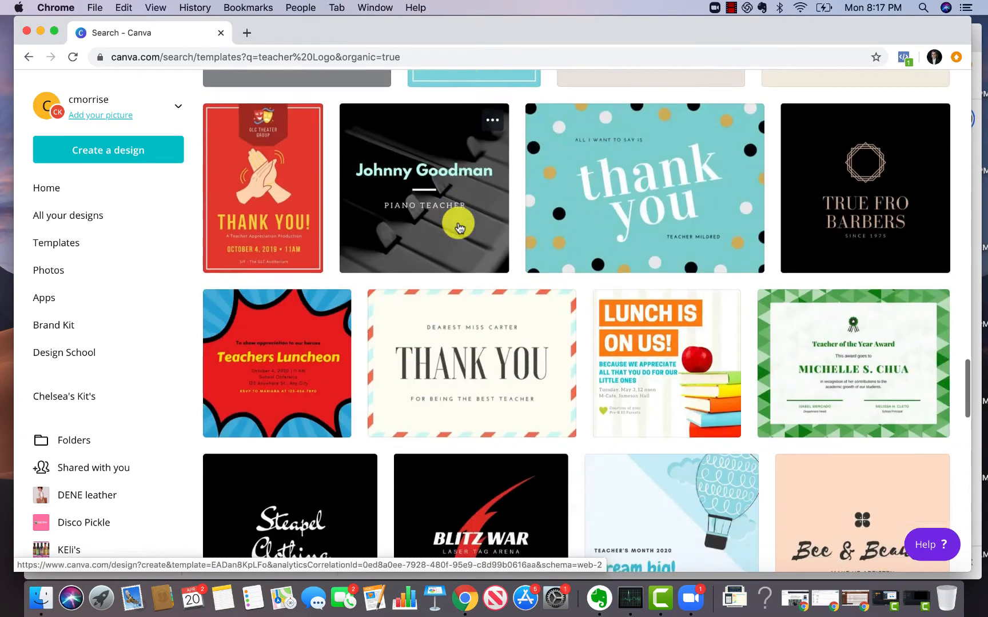
scroll(458, 227, up, 20)
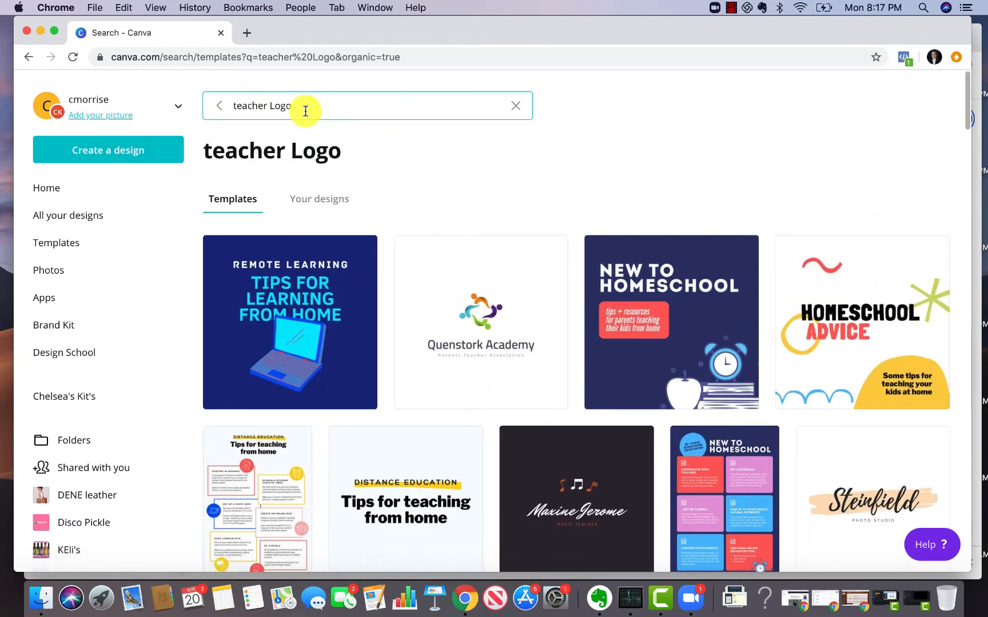
Remove "teacher" from the template search and search for "Logo education" instead.
key(BackSpace)
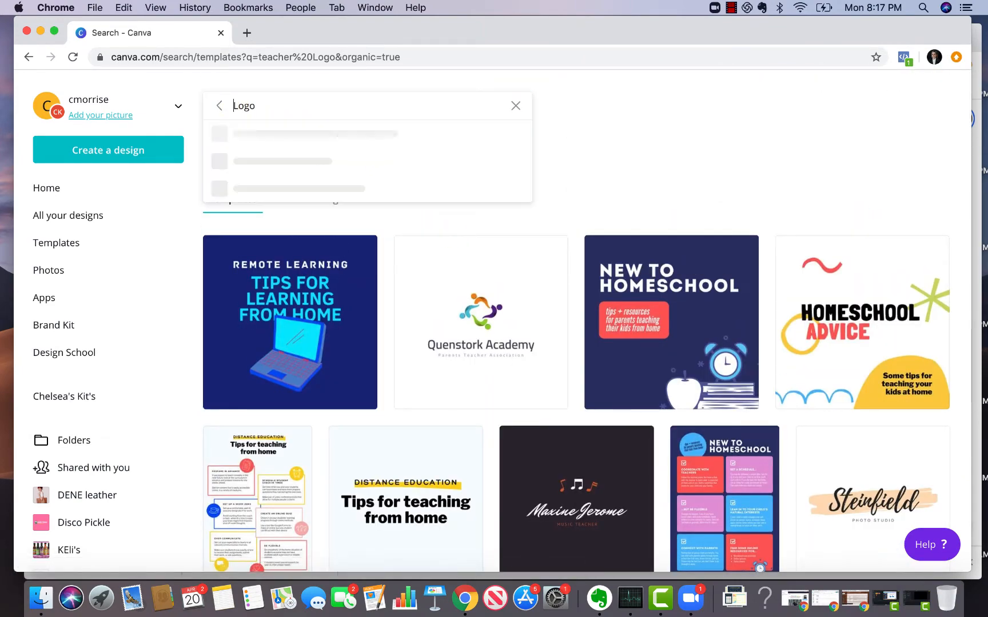
key(Return)
click(240, 104)
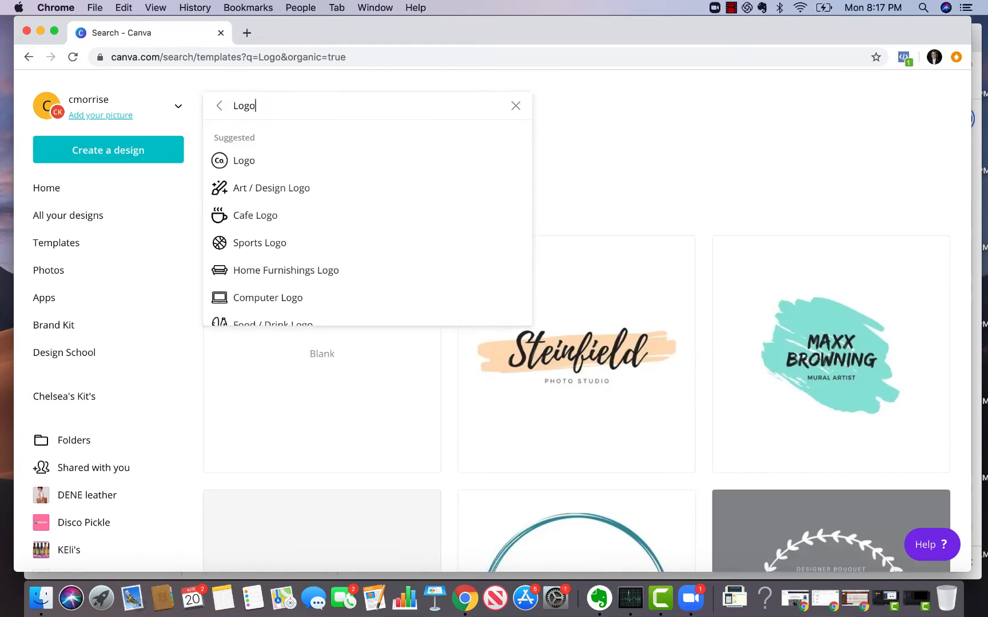
text(education)
key(Return)
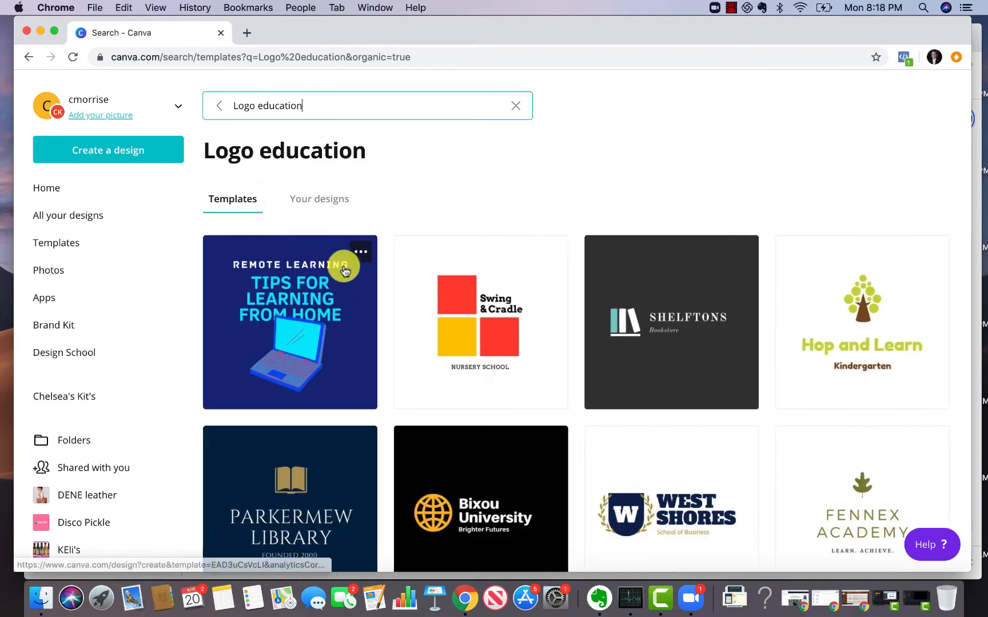
Open the "Hop and Learn Kindergarten" tree logo template as a new design.
scroll(352, 267, down, 1)
scroll(493, 340, down, 1)
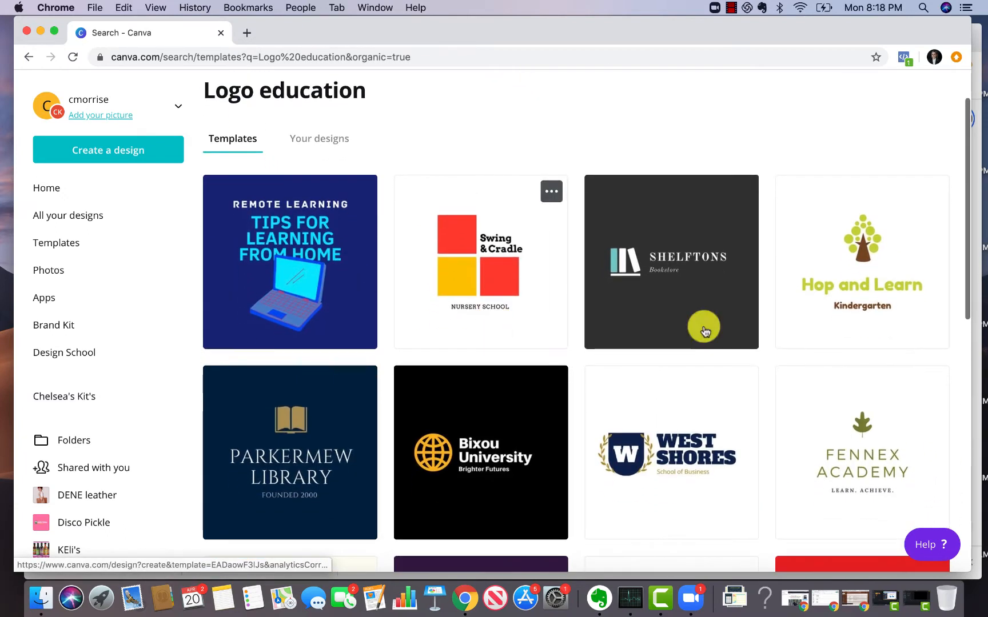
click(850, 291)
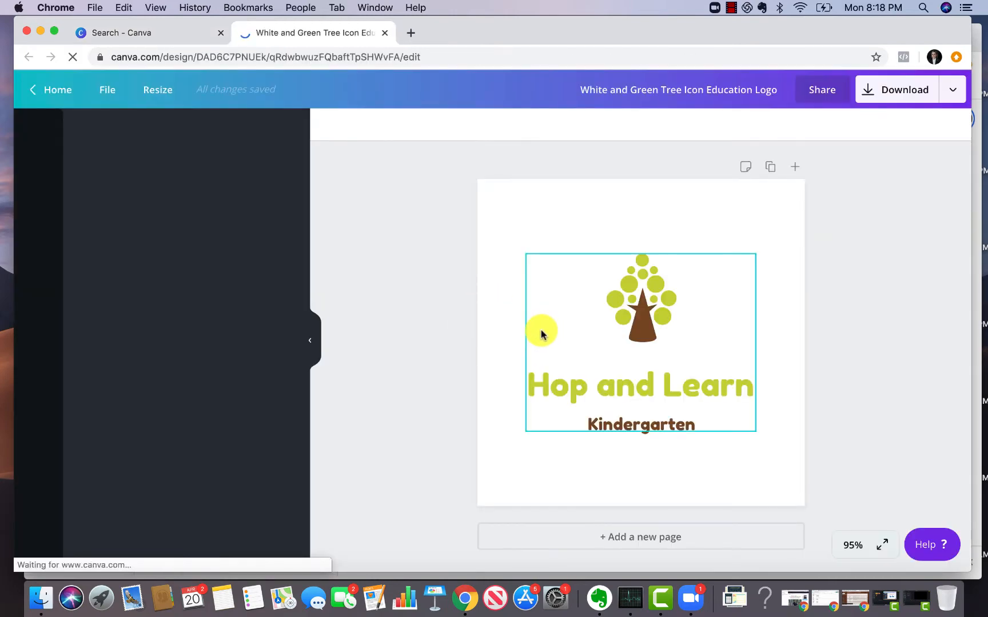
Select the "Hop and Learn" heading and the tree icon in turn to examine their editing options, and clear the selection.
click(656, 387)
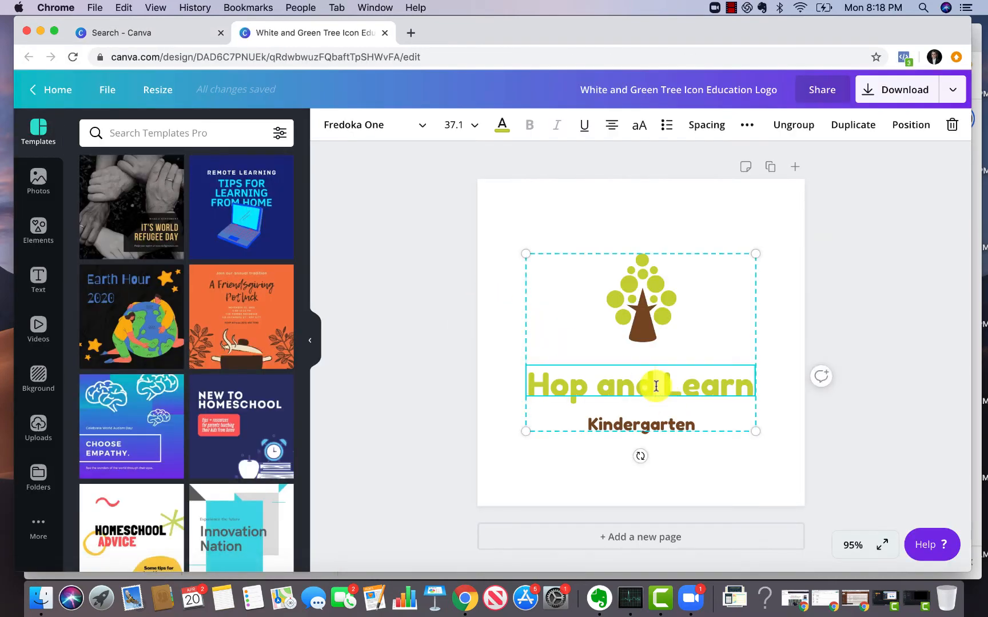
click(427, 406)
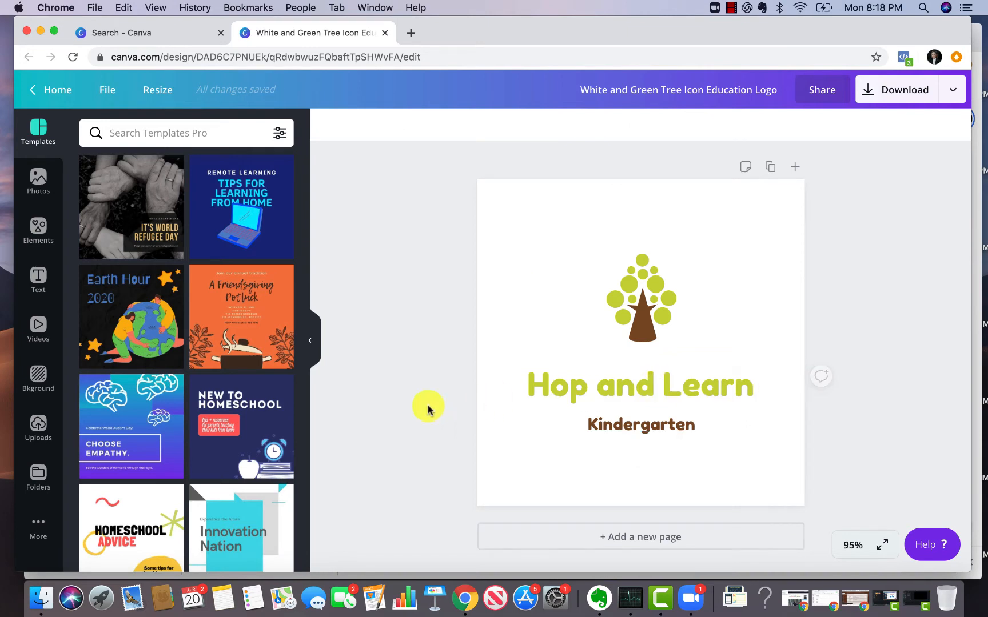
click(627, 310)
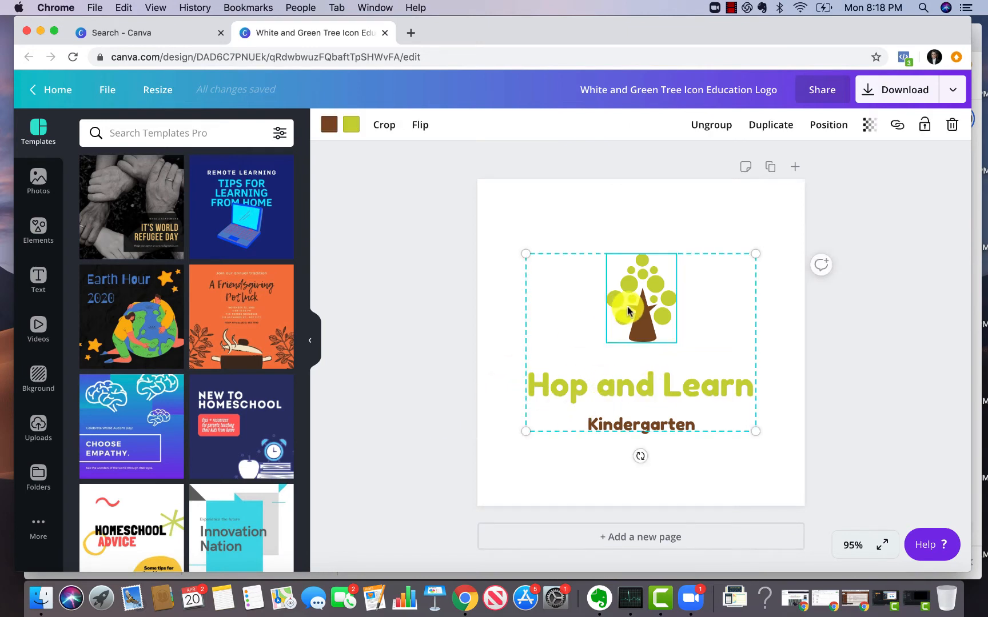
click(828, 344)
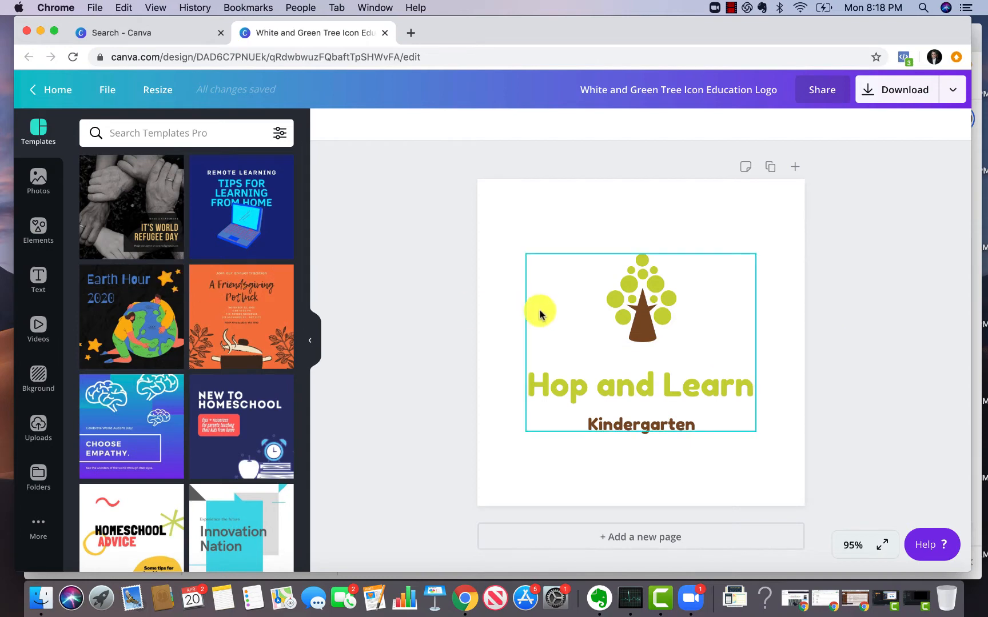
Ungroup the "Hop and Learn" logo and delete its tree icon.
click(641, 310)
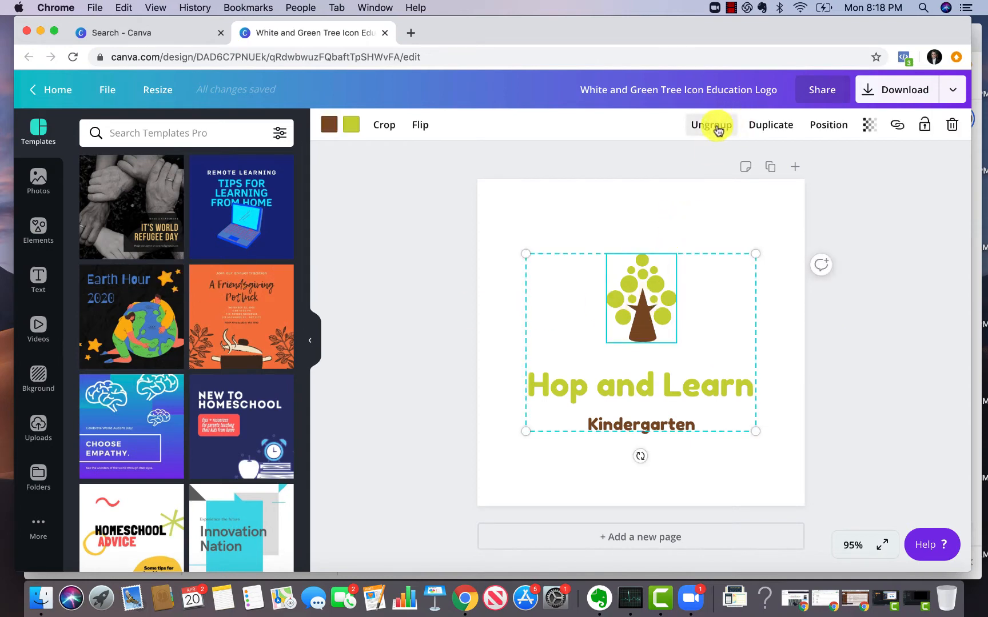
click(718, 131)
click(666, 299)
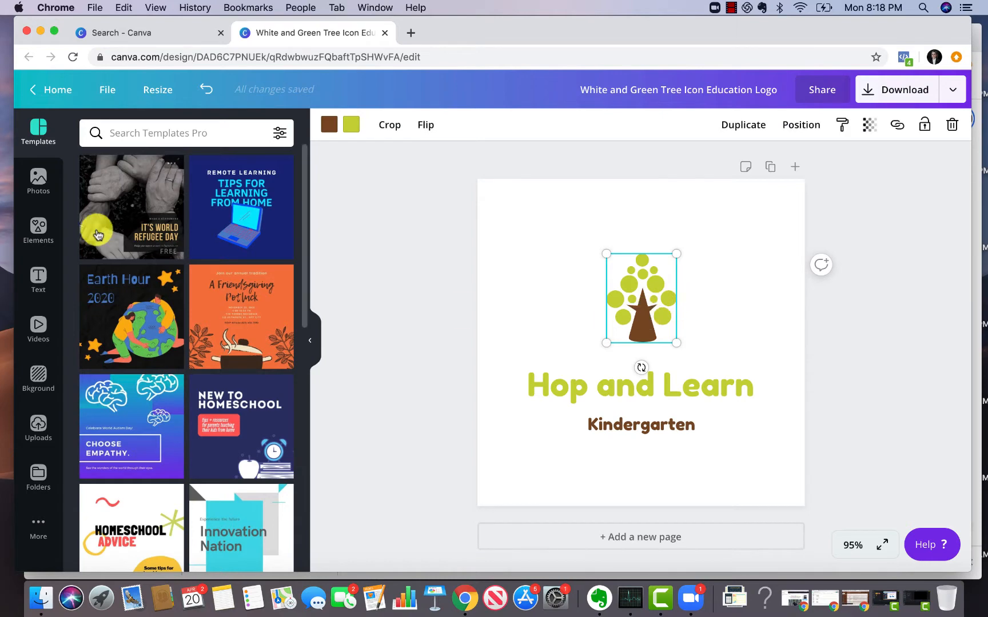
click(38, 230)
key(Delete)
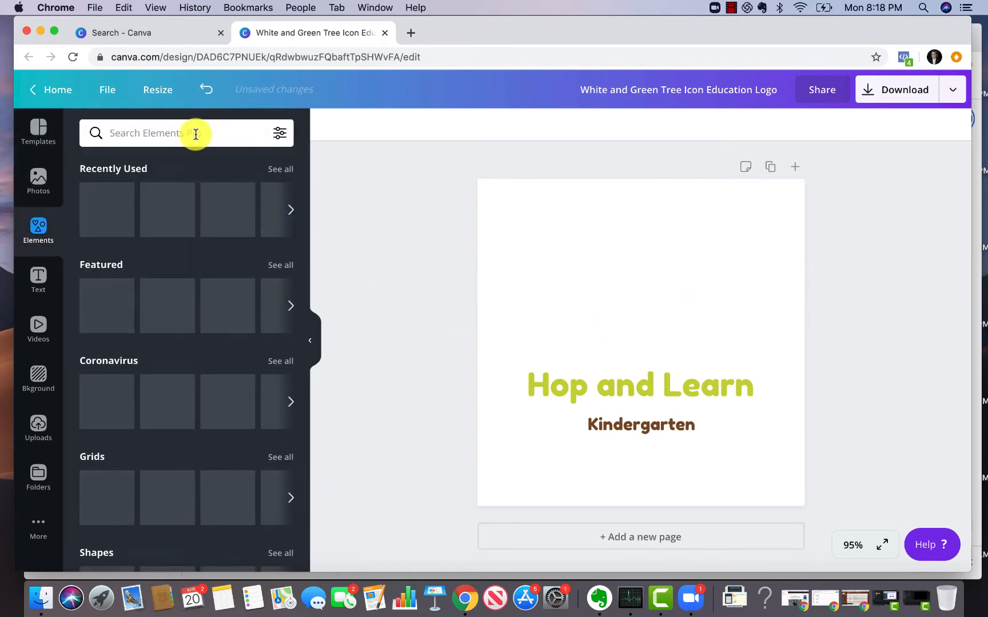
Search the elements for "school" and add the stack of books with the graduation cap and apple.
click(182, 132)
text(school)
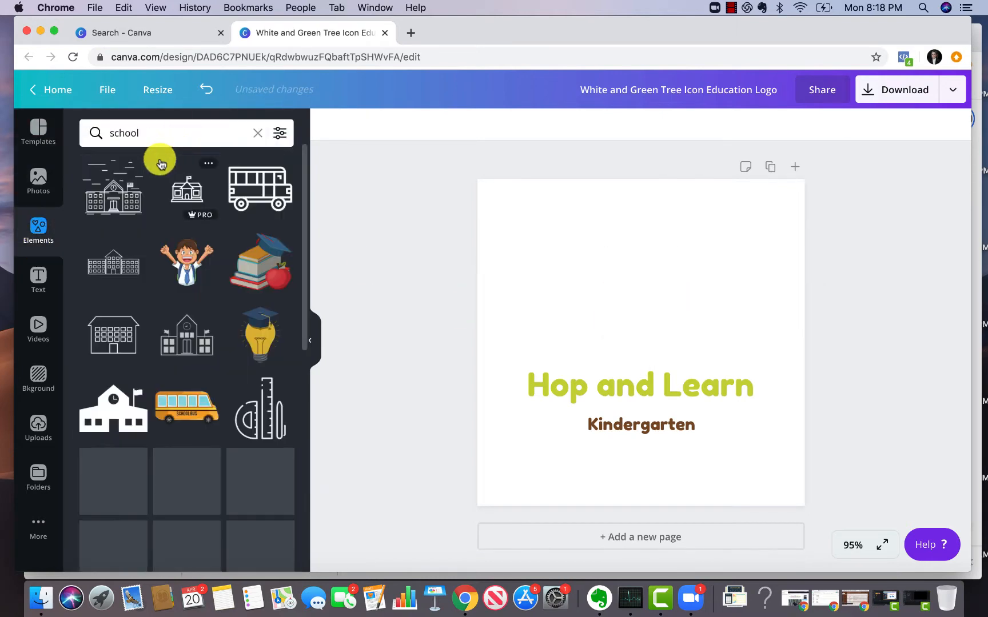
click(261, 270)
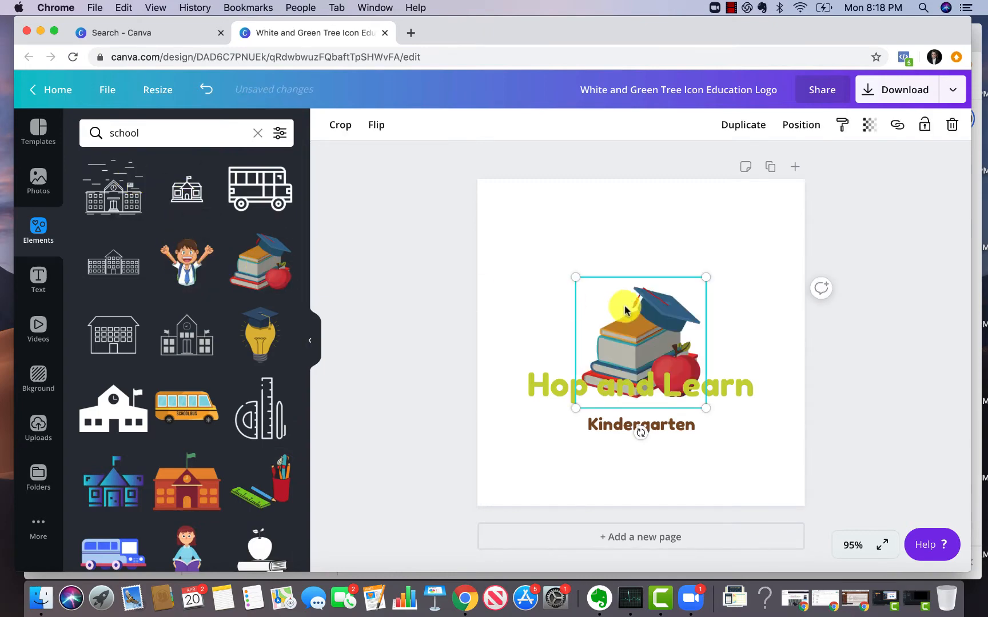
Shrink the book stack illustration to about 175 × 175 and center it directly above the "Hop and Learn" heading.
drag(625, 307, 631, 257)
drag(705, 228, 692, 254)
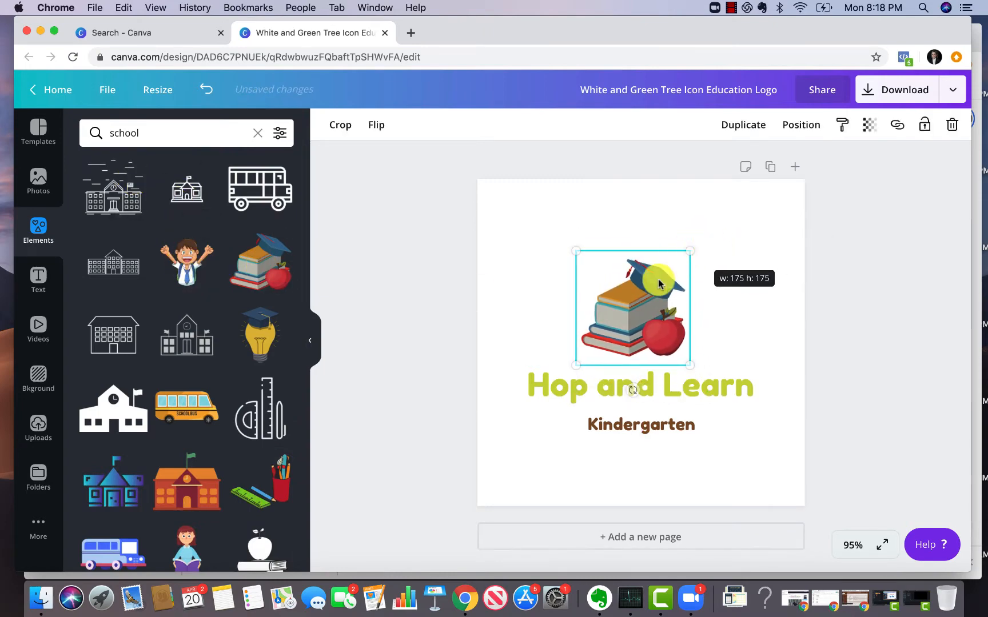
drag(635, 303, 651, 300)
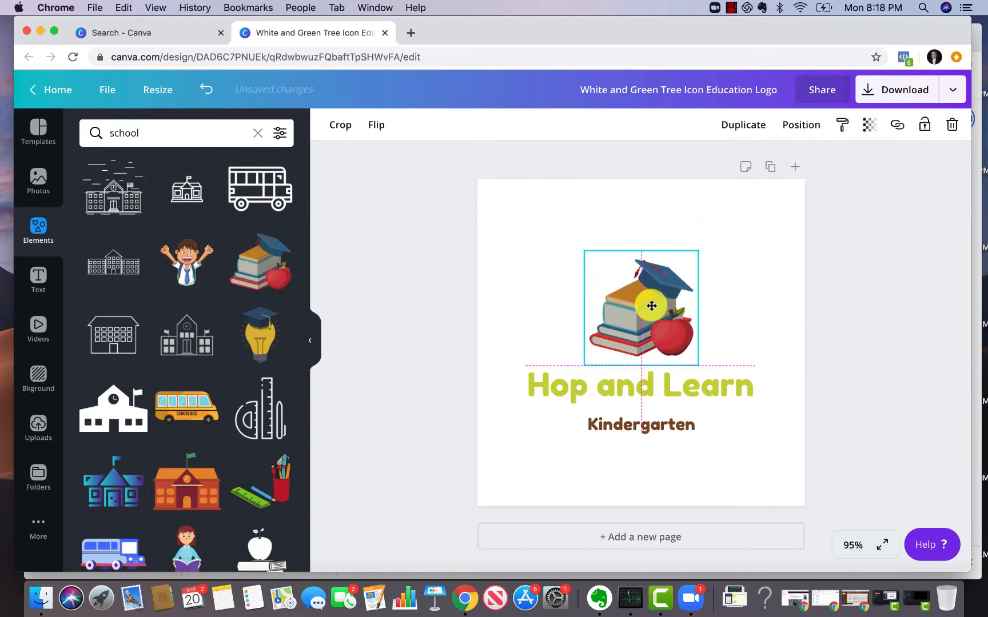
Select the "Hop and Learn" heading text to view its formatting options, and clear the selection.
click(606, 388)
click(628, 385)
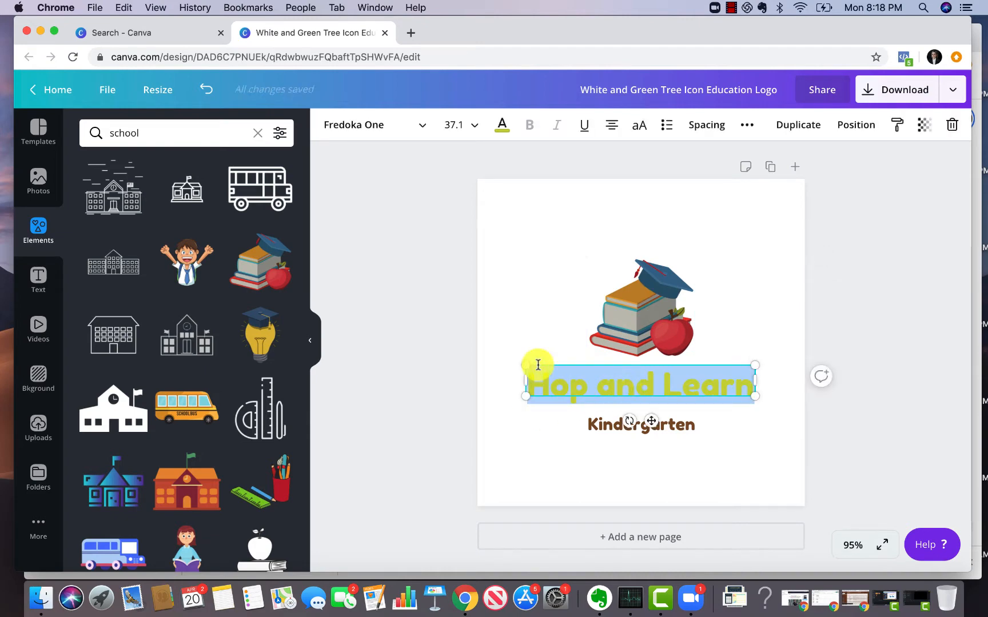
click(428, 413)
click(540, 318)
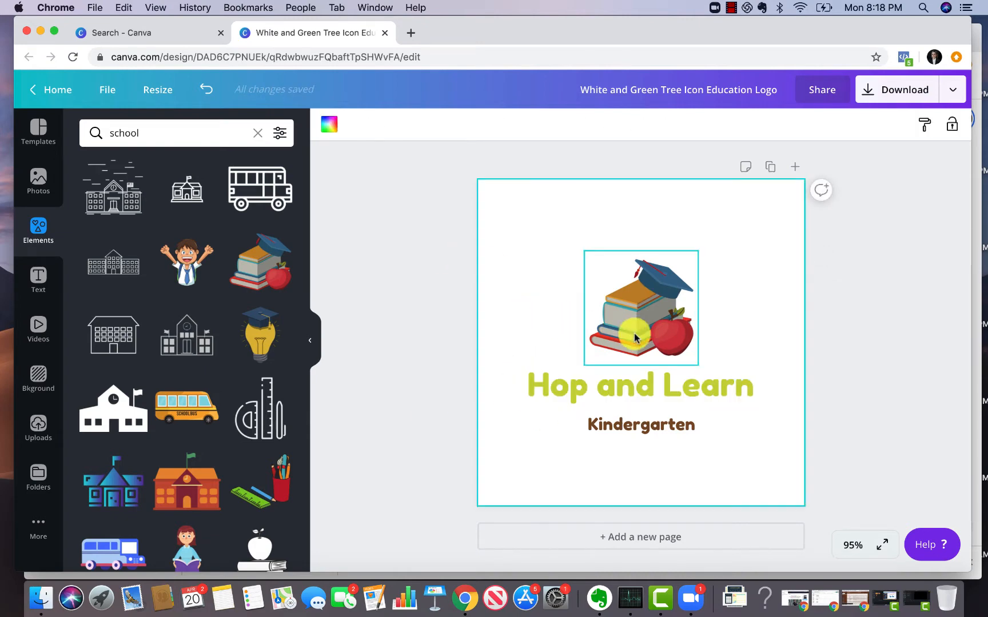
Search the templates for "logo" and browse the Education Logo category.
click(38, 131)
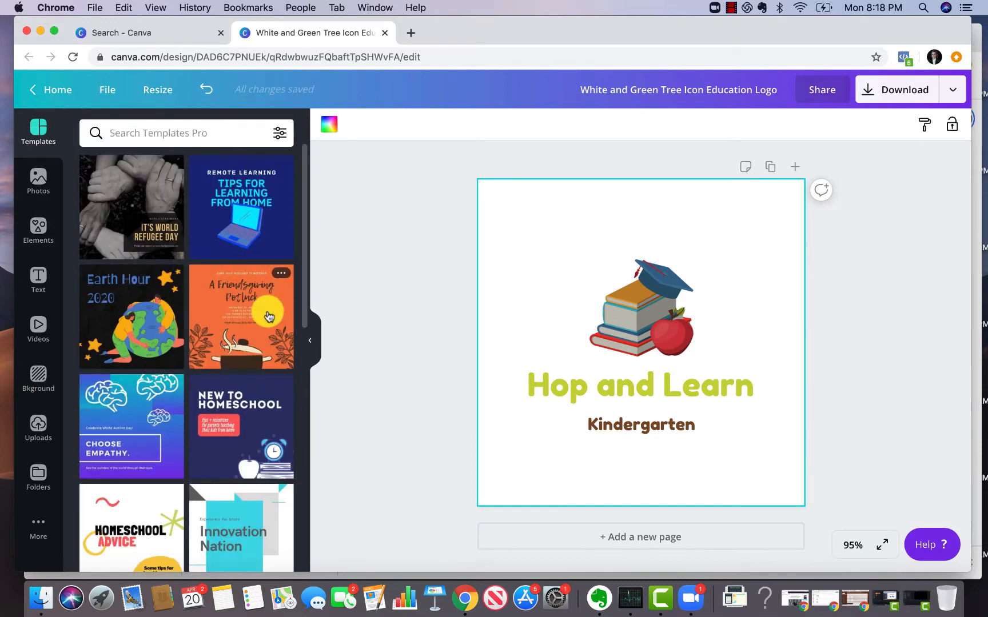
click(155, 132)
text(logo)
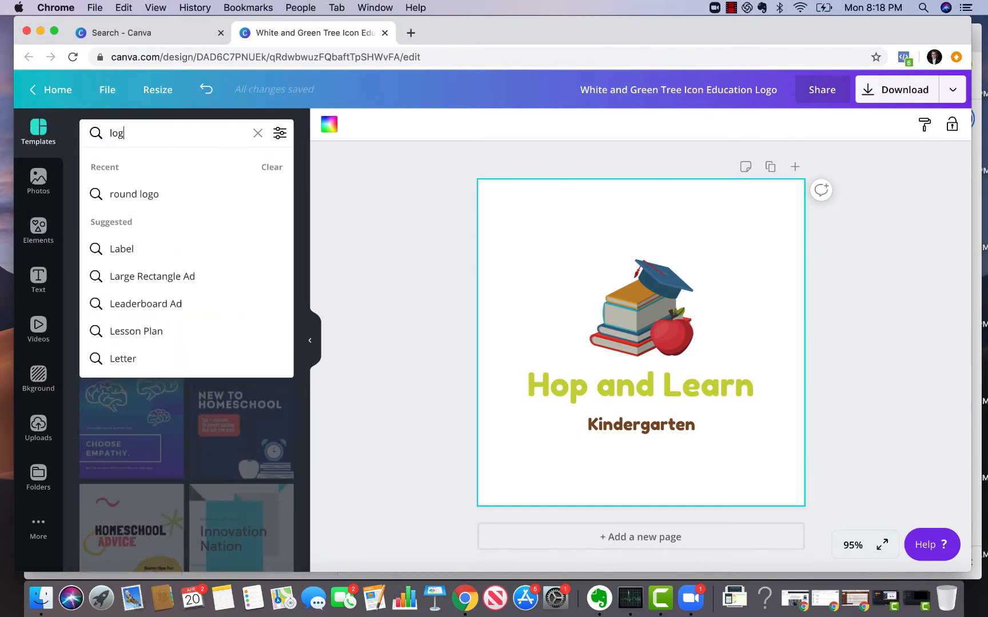
key(Return)
scroll(139, 279, down, 5)
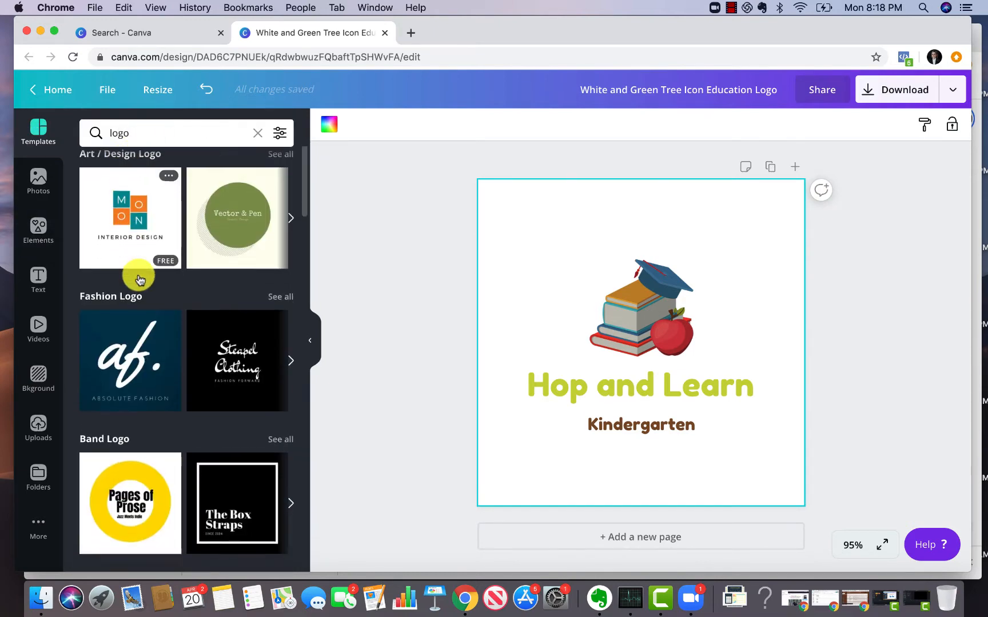
scroll(139, 279, down, 6)
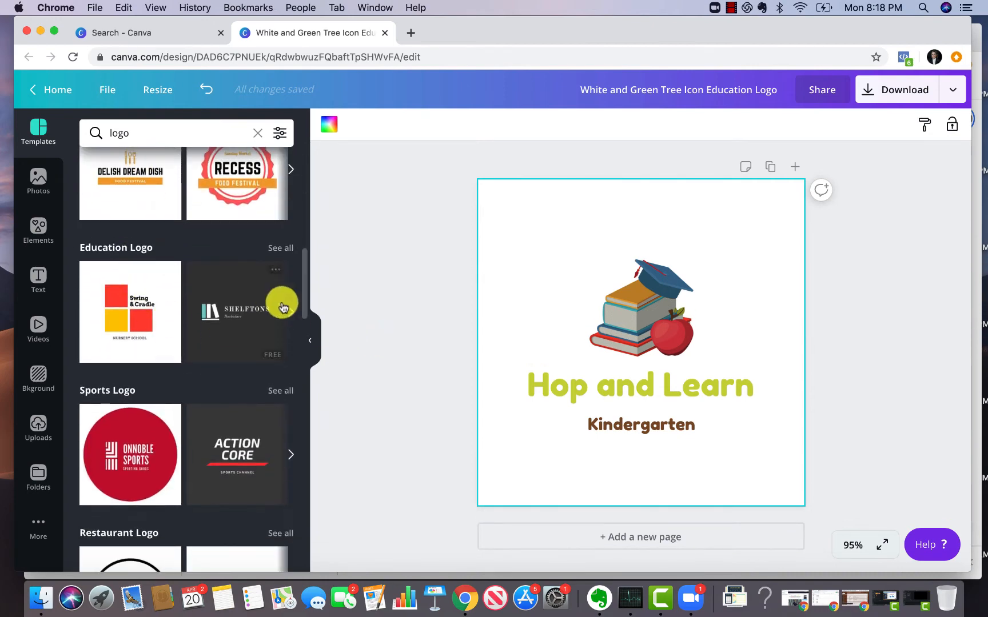
click(291, 312)
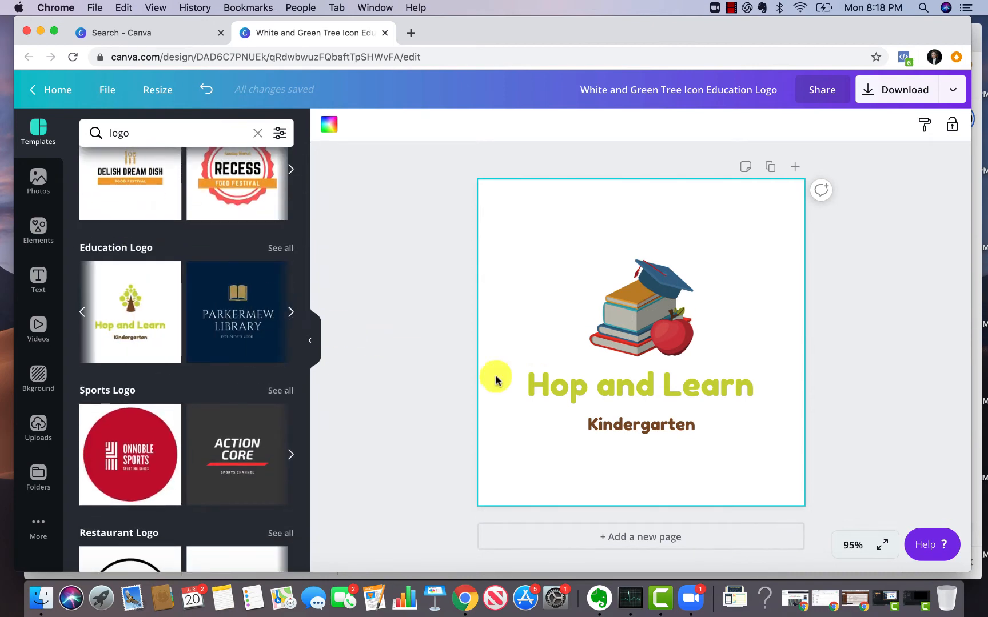
Add a second page and apply the dark "Shelftons Bookstore" education logo template to it.
click(615, 534)
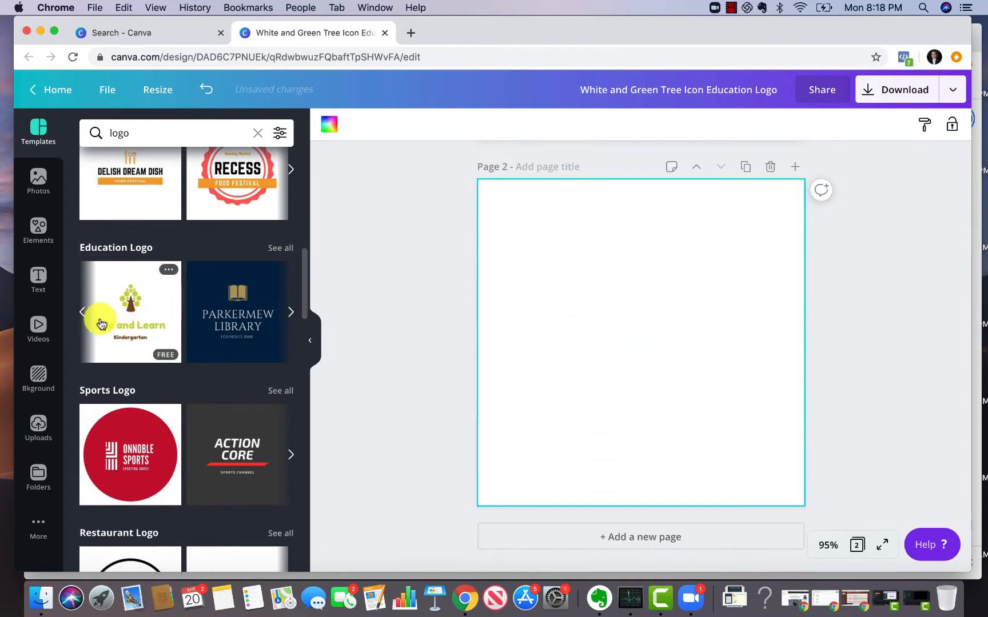
click(81, 313)
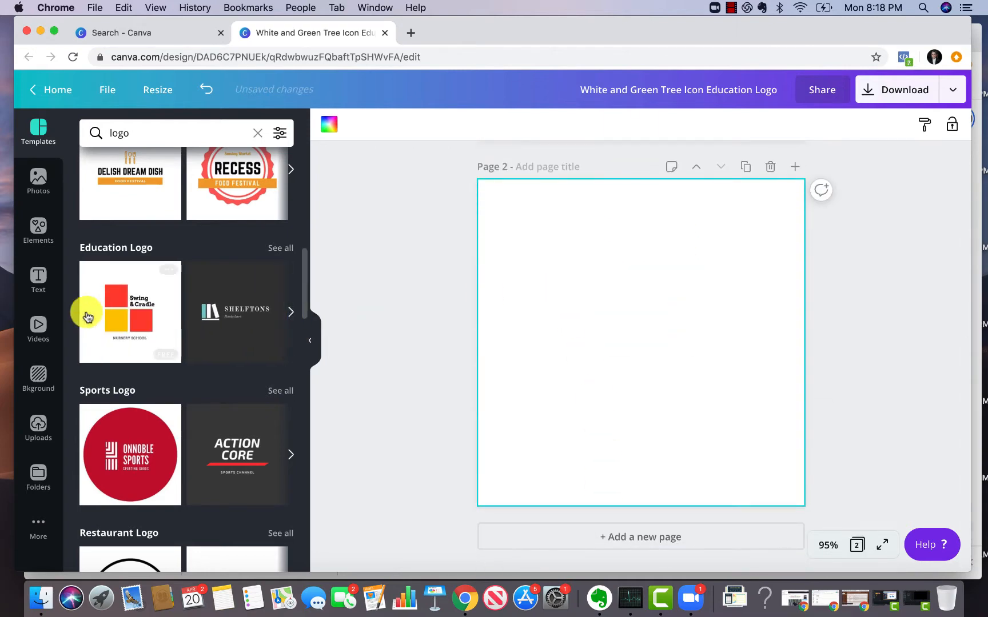
click(236, 311)
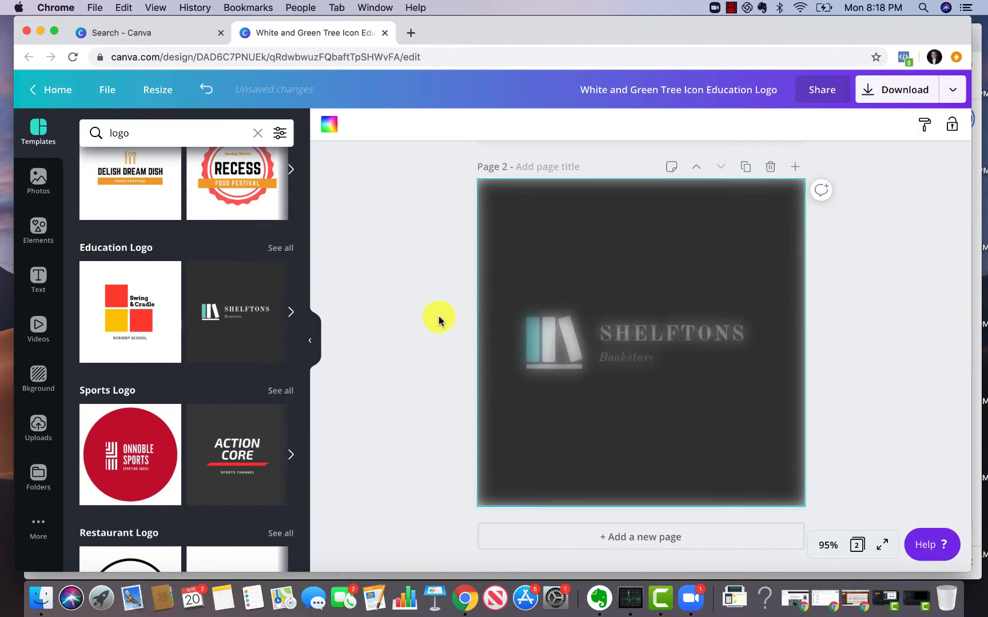
Replace the "SHELFTONS" heading on page 2 with "MY LOGO".
click(591, 220)
click(589, 350)
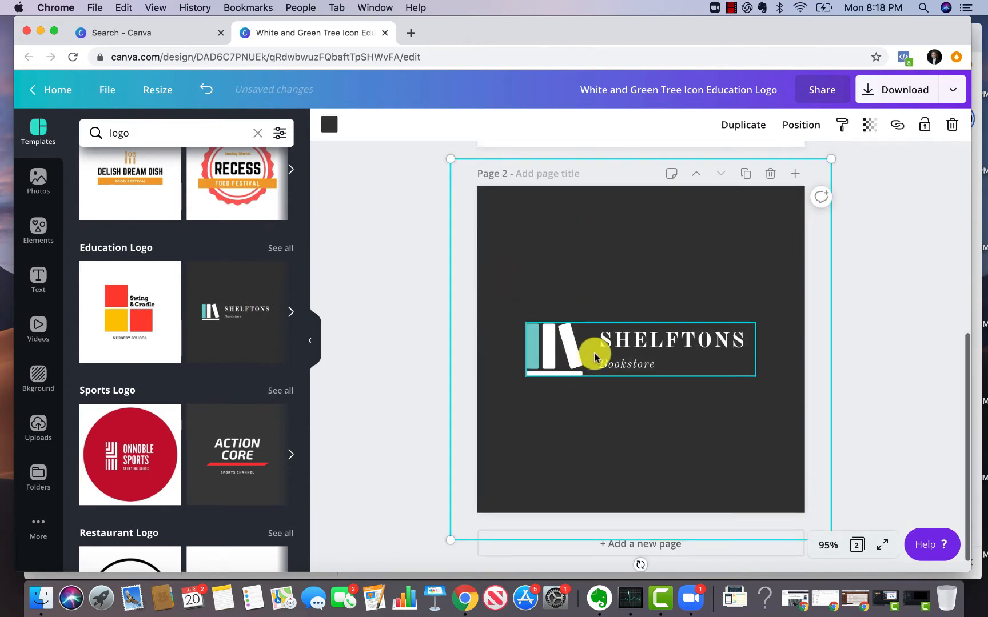
click(664, 342)
click(666, 341)
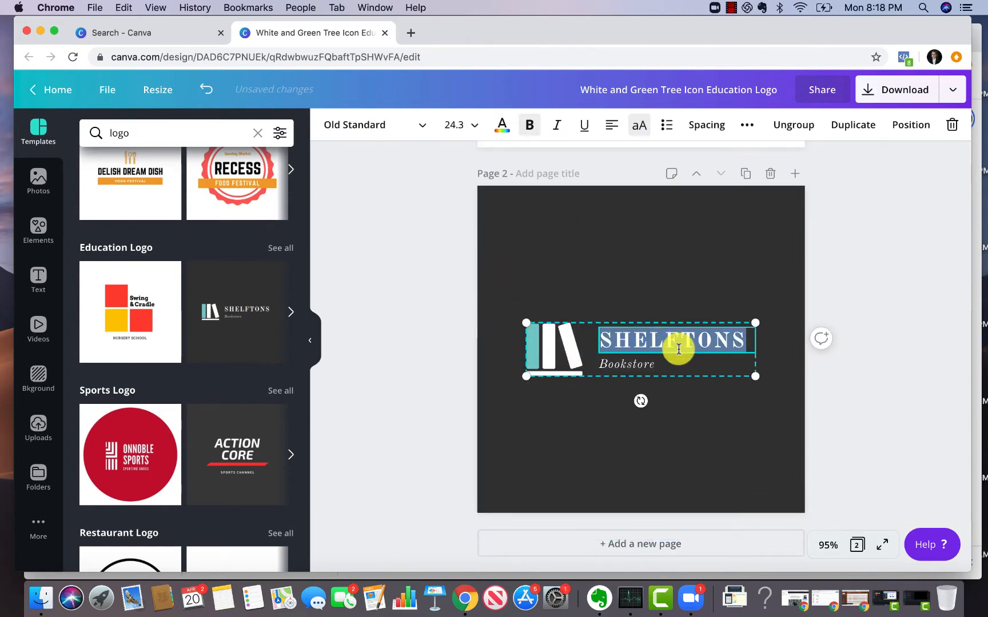
text(MY LOGO)
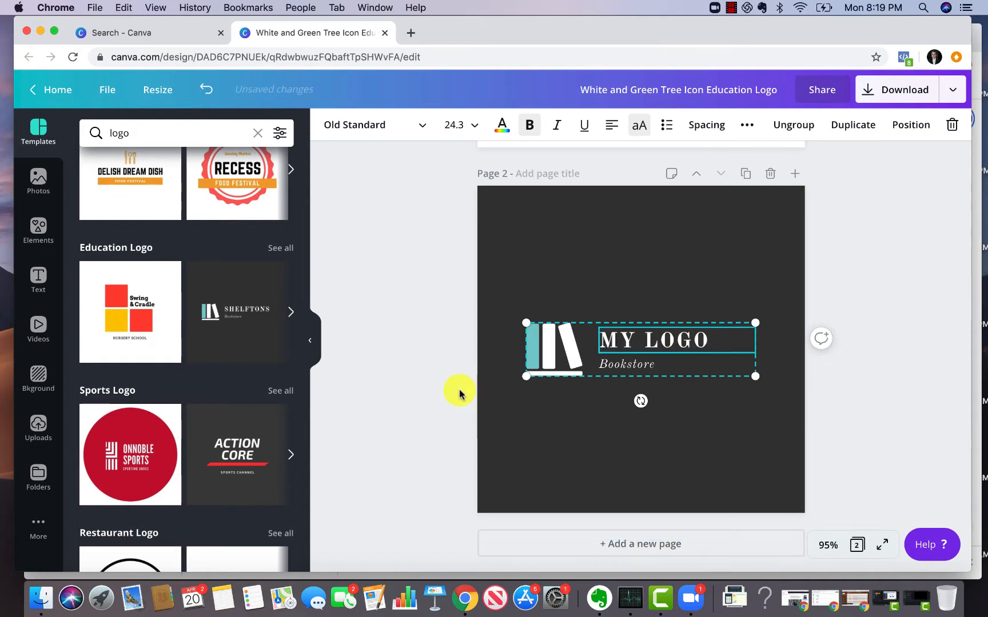
Ungroup the page 2 logo and delete its book icon.
click(569, 329)
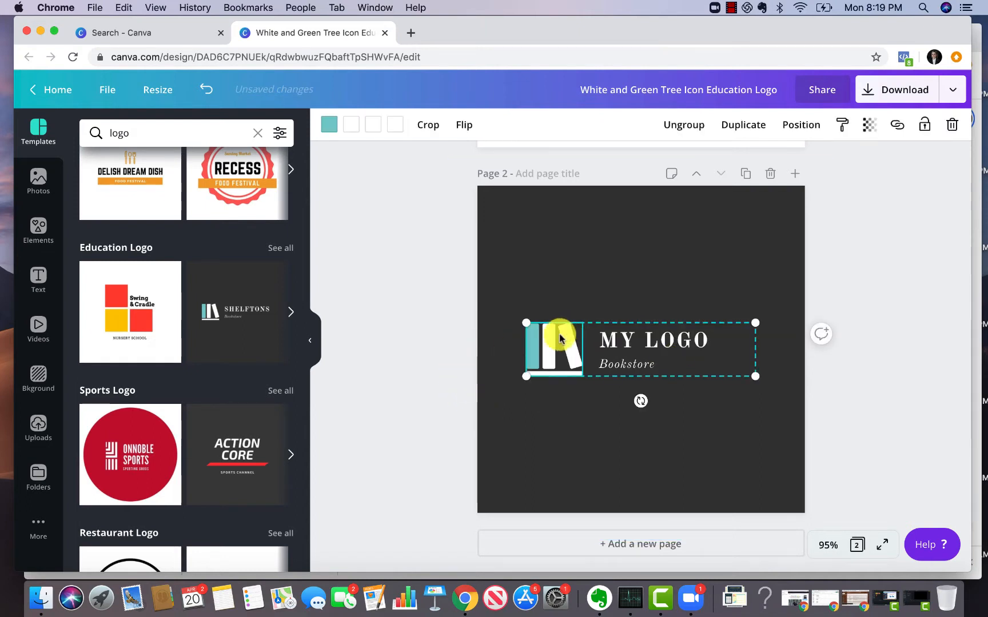
click(686, 126)
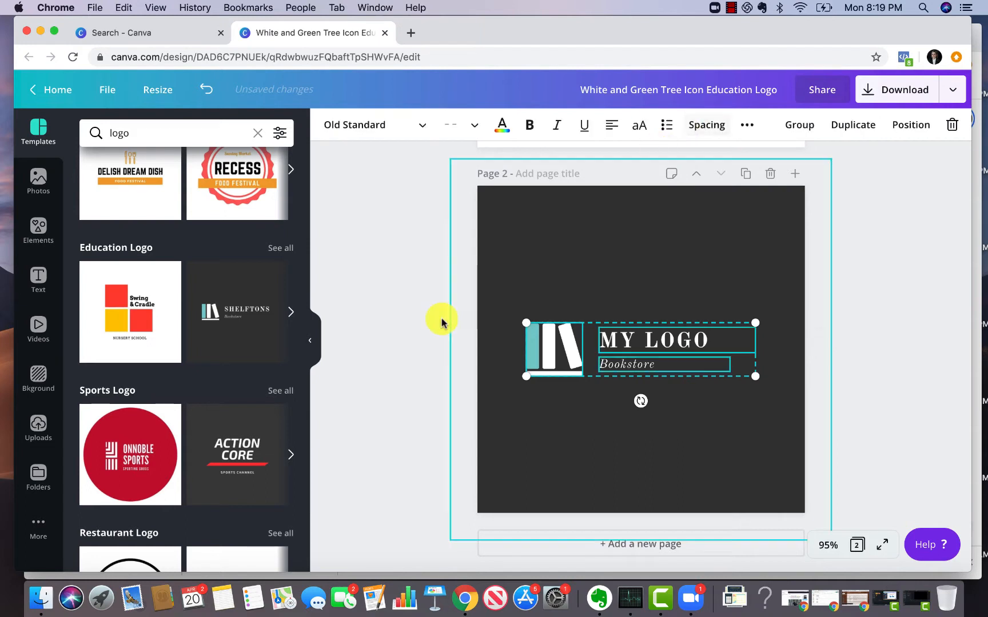
click(489, 383)
click(540, 345)
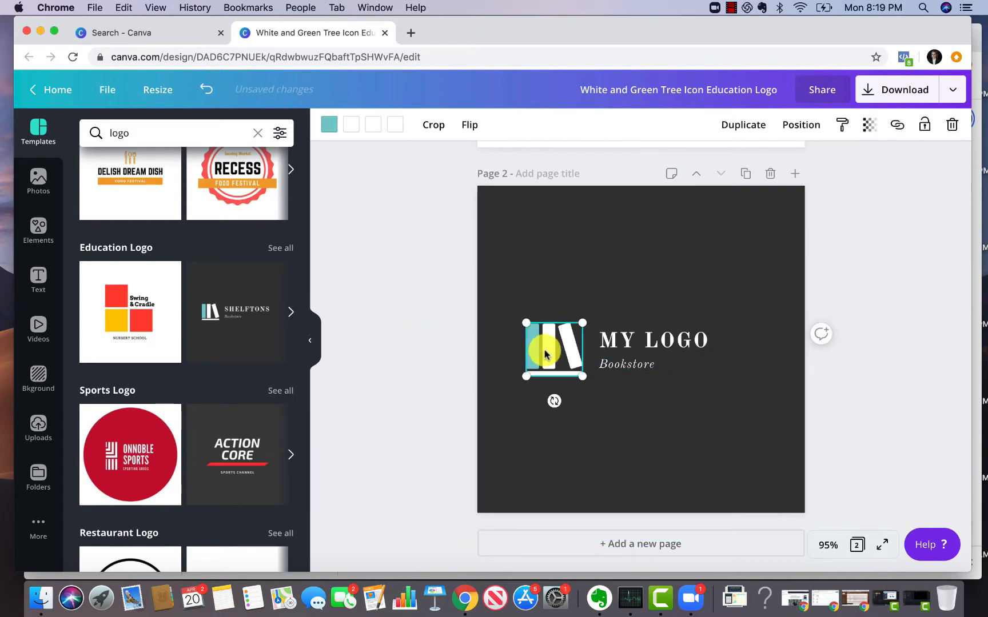
key(Delete)
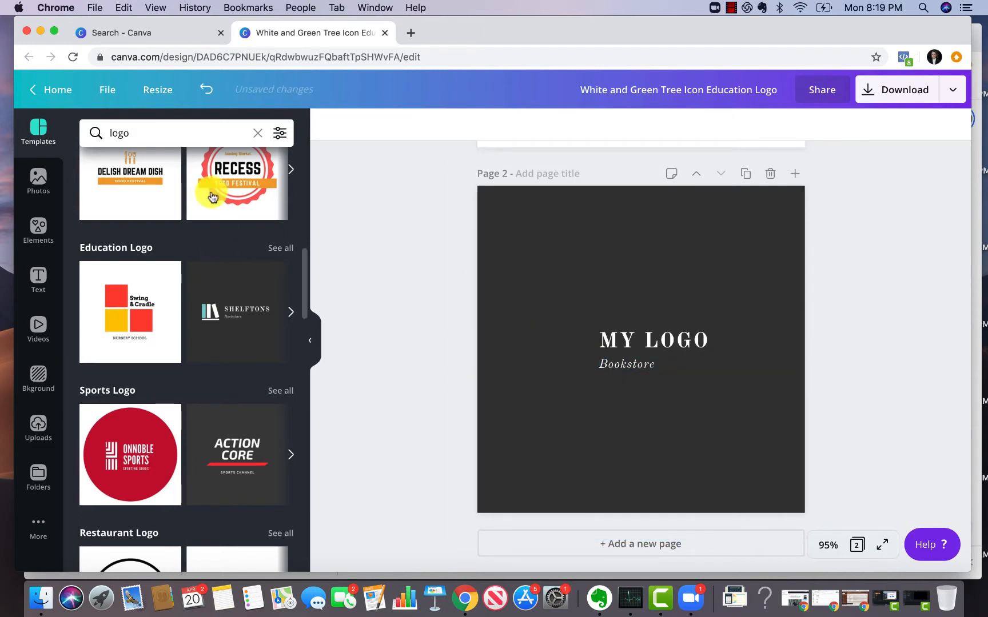
click(151, 133)
text(books)
key(Return)
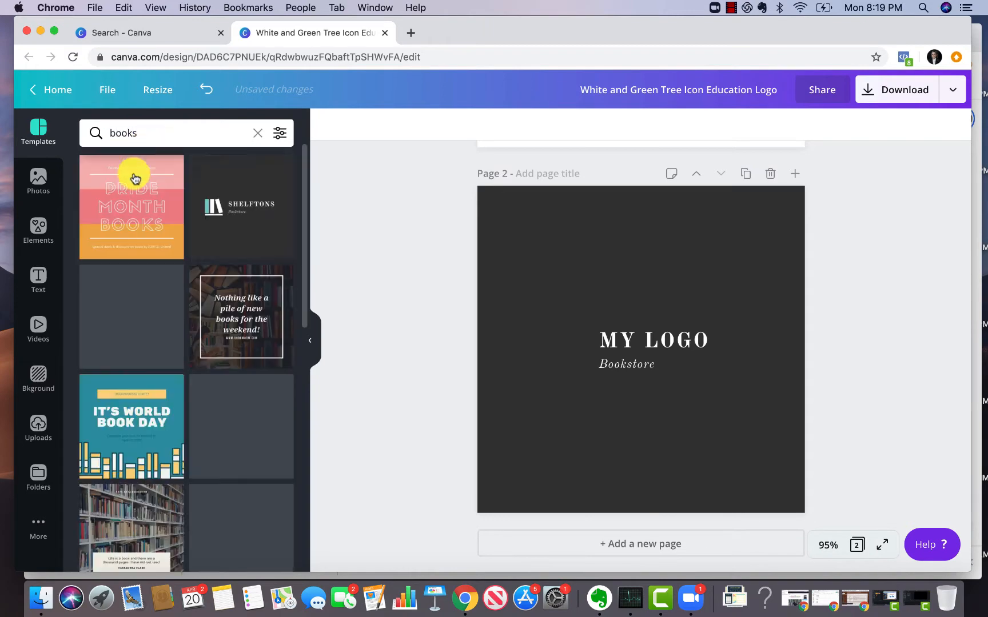
Search the elements for "book" and add the pink and yellow stack of books to page 2.
click(39, 228)
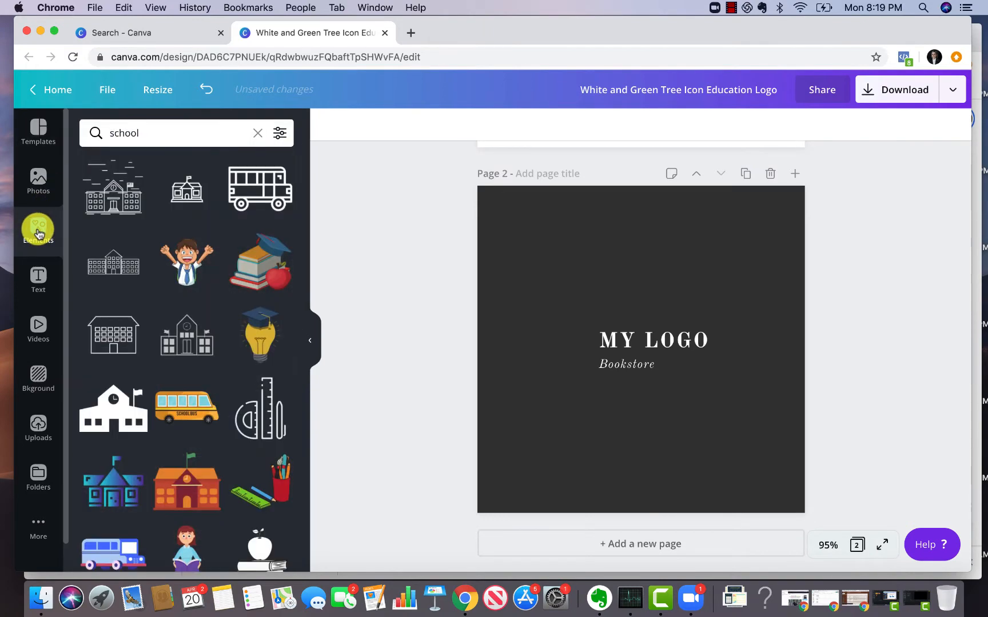
click(124, 135)
text(book)
key(Return)
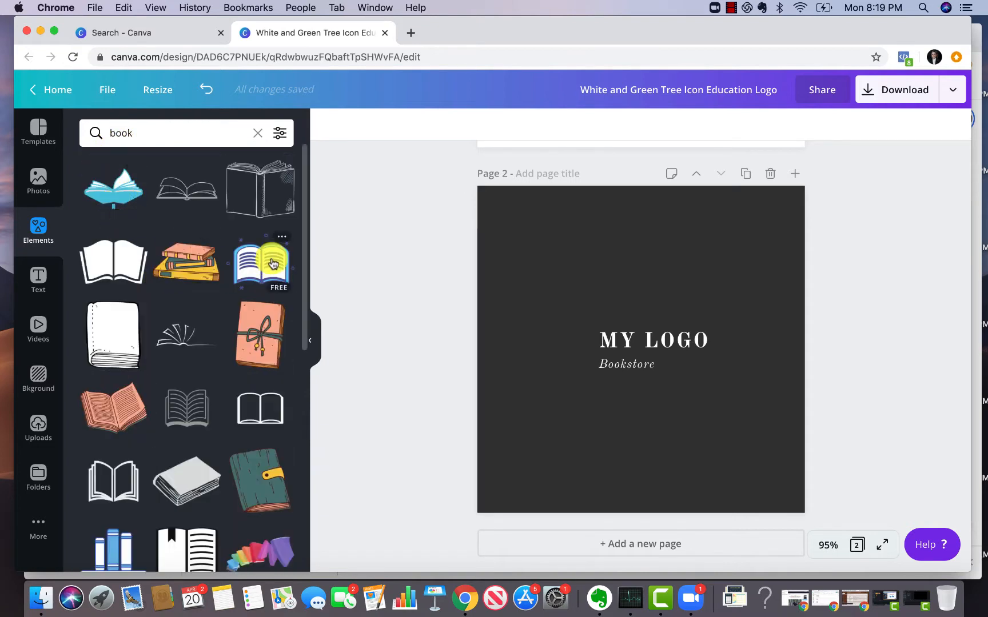
click(188, 266)
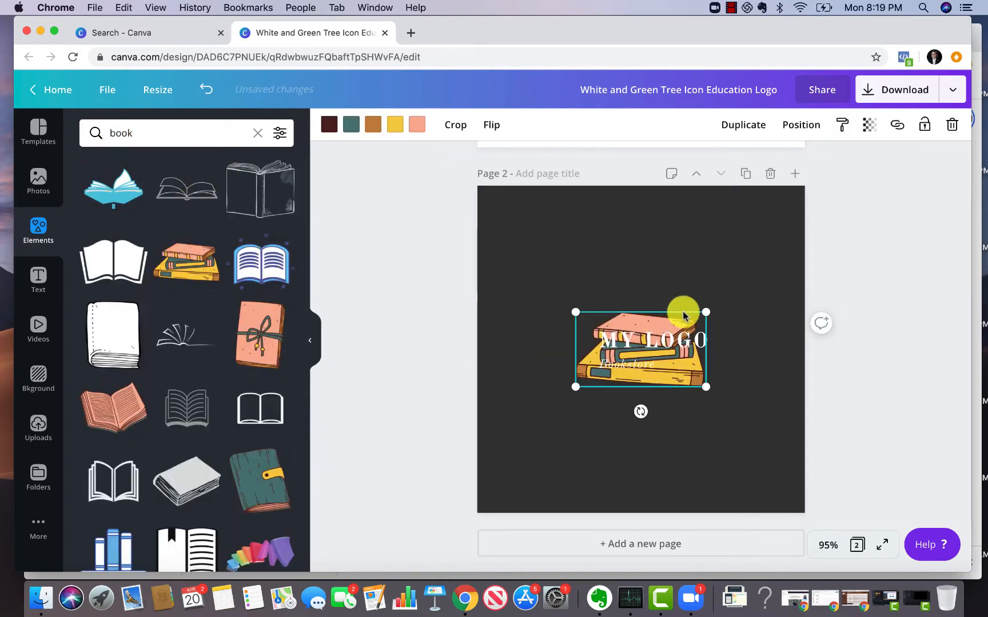
Shrink the stack of books and place it just left of the "MY LOGO" and "Bookstore" text.
drag(704, 312, 645, 348)
drag(584, 383, 523, 350)
drag(591, 326, 564, 348)
click(412, 382)
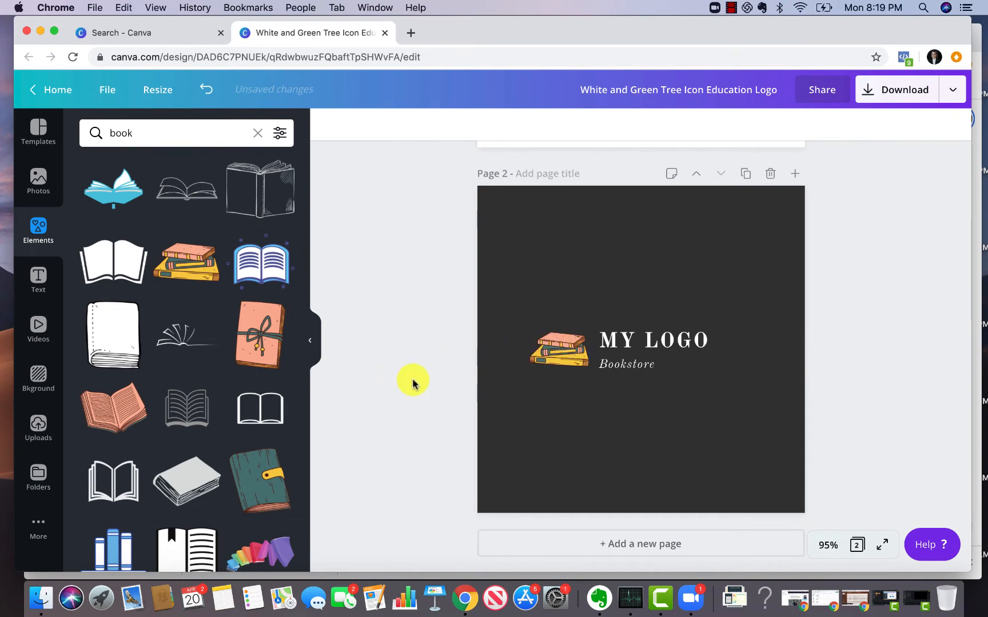
Set the logo design's download options to PNG with a transparent background.
scroll(416, 384, up, 1)
scroll(585, 286, up, 6)
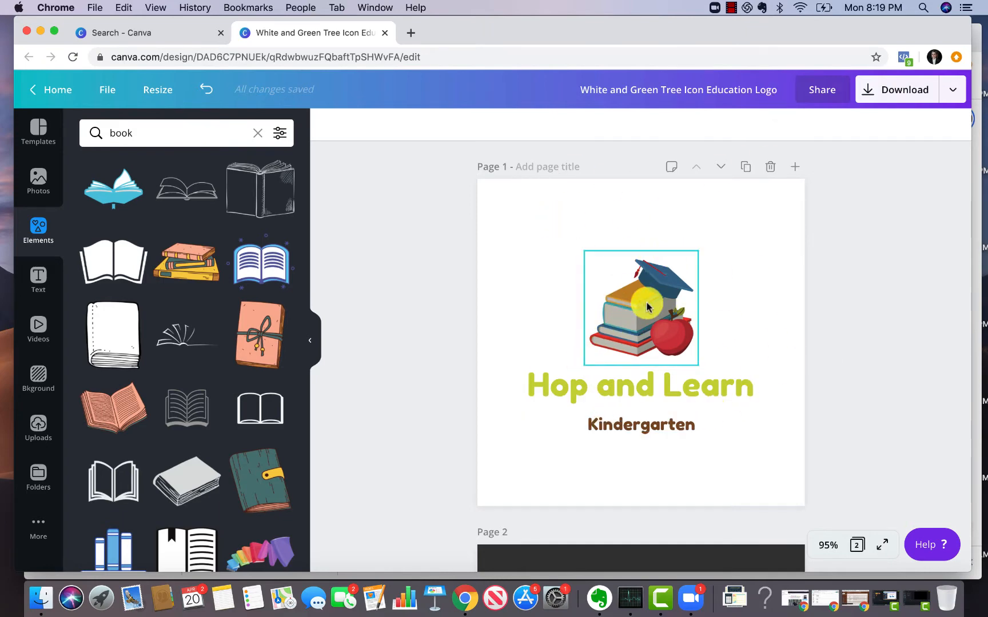
scroll(647, 307, down, 1)
scroll(674, 274, up, 1)
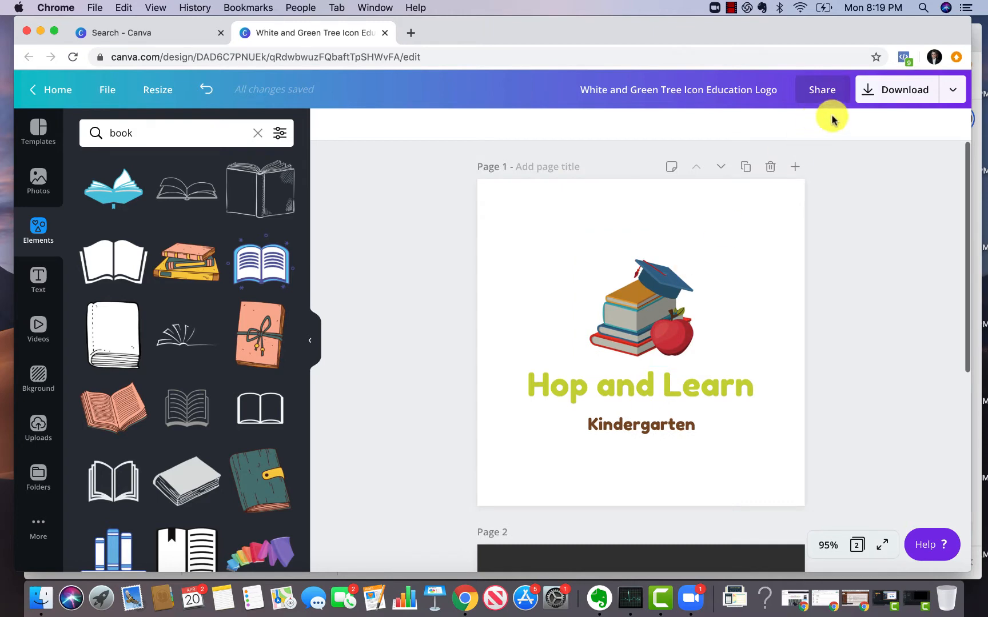
click(867, 97)
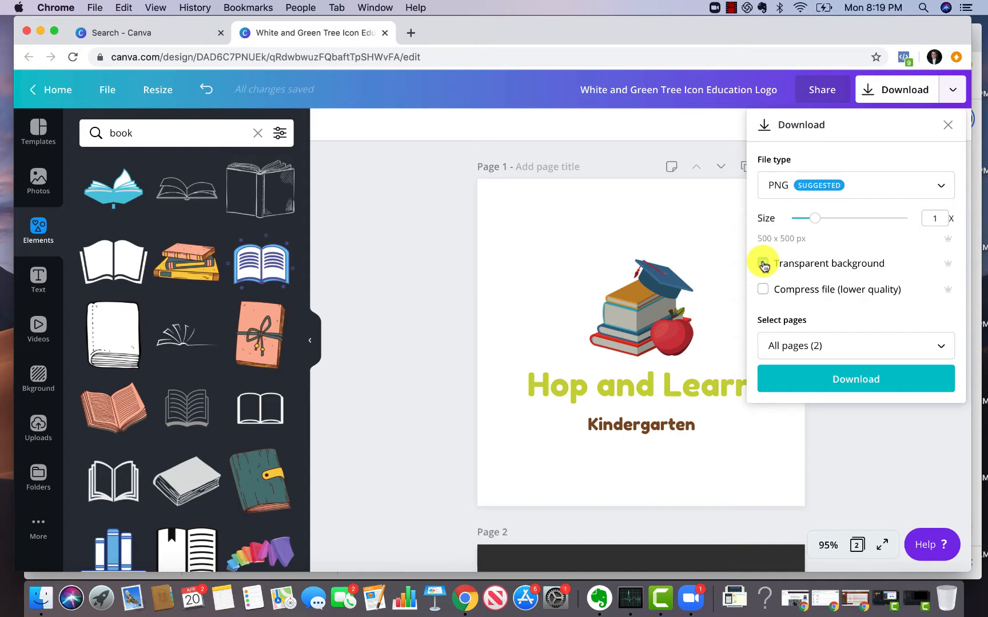
click(806, 190)
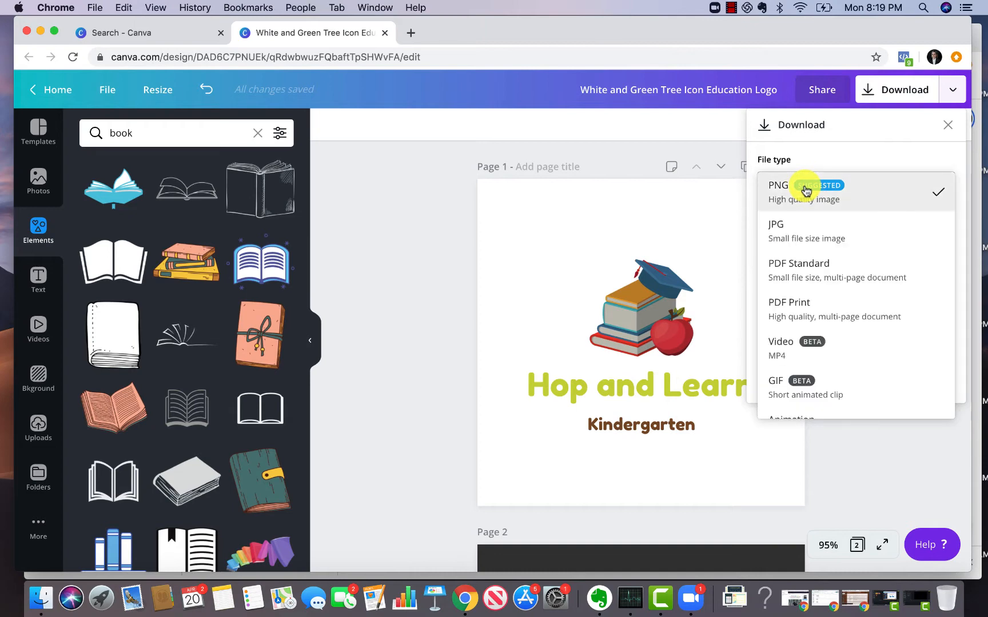
click(800, 190)
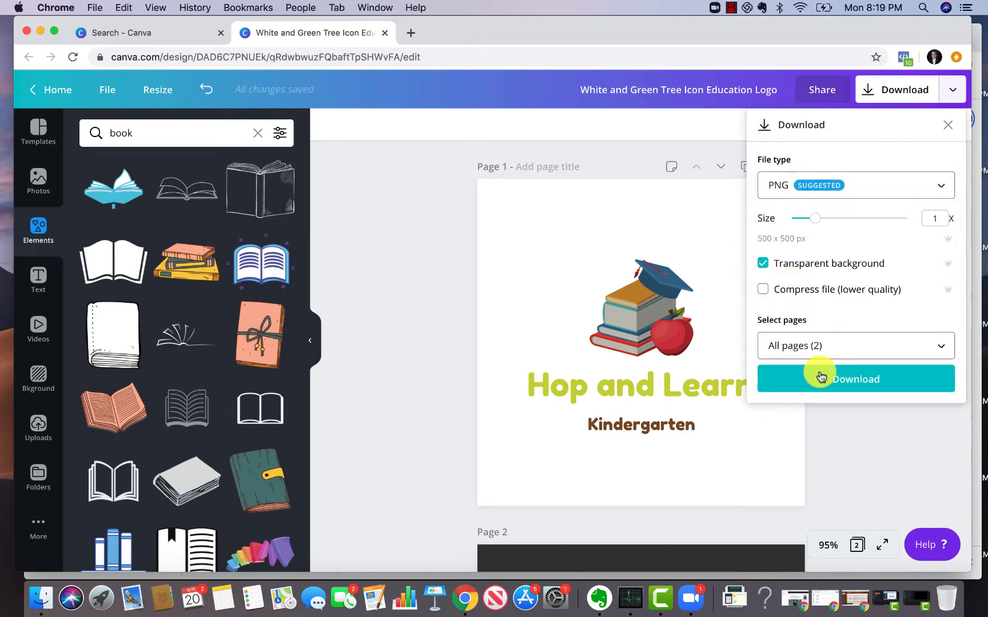
Download only page 1 of the logo design, save the PNG to Downloads, and dismiss the business card offer.
click(795, 345)
click(816, 425)
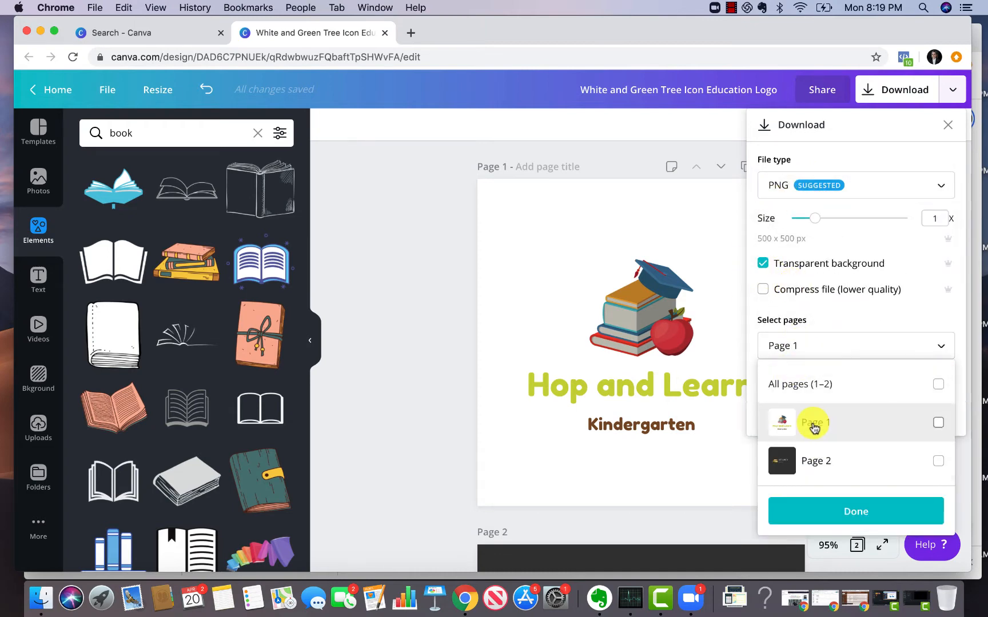
click(675, 239)
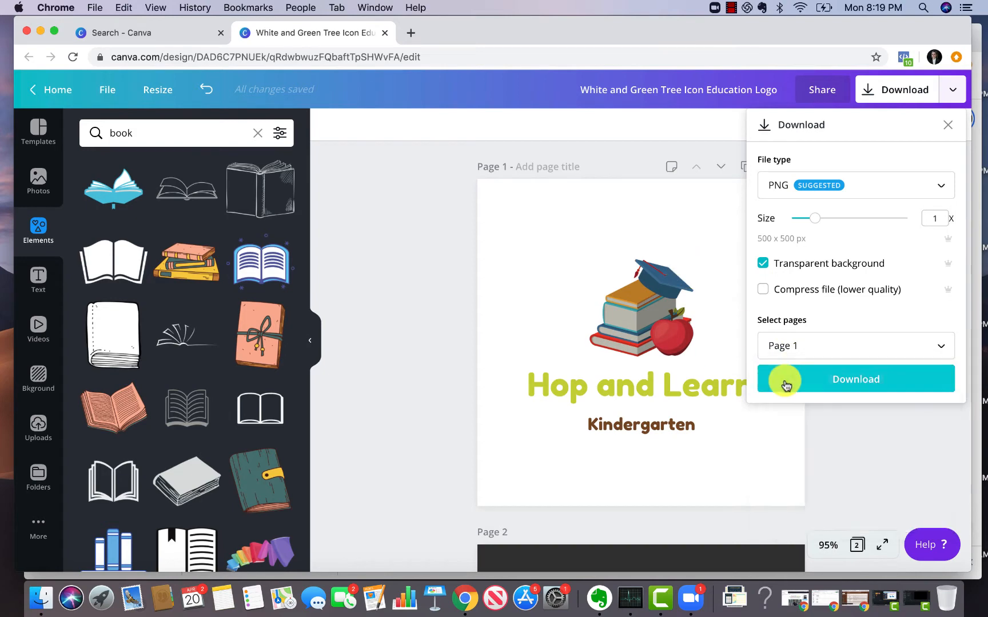
click(809, 380)
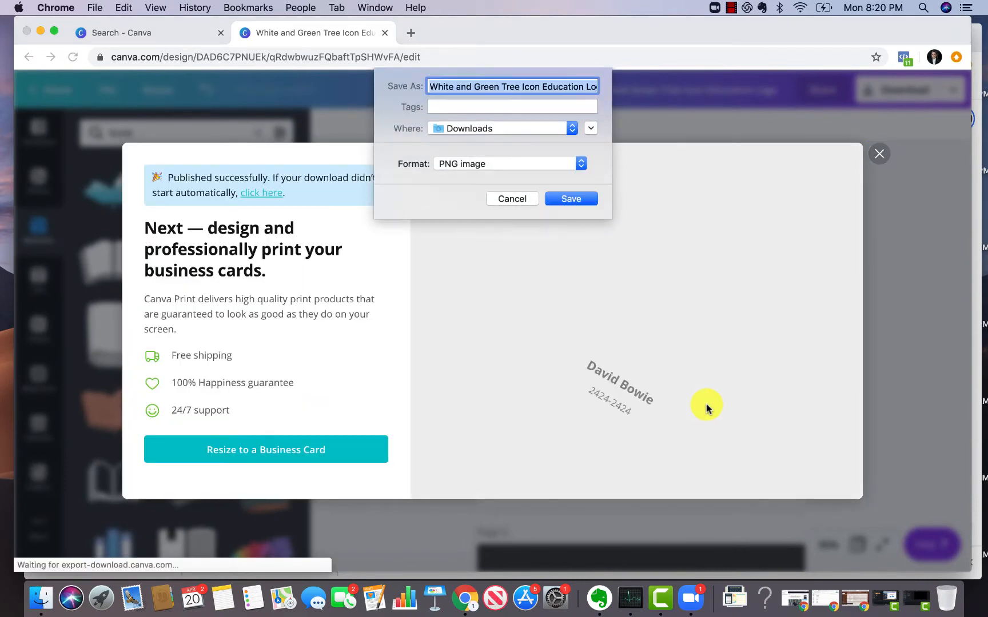
key(Return)
click(879, 153)
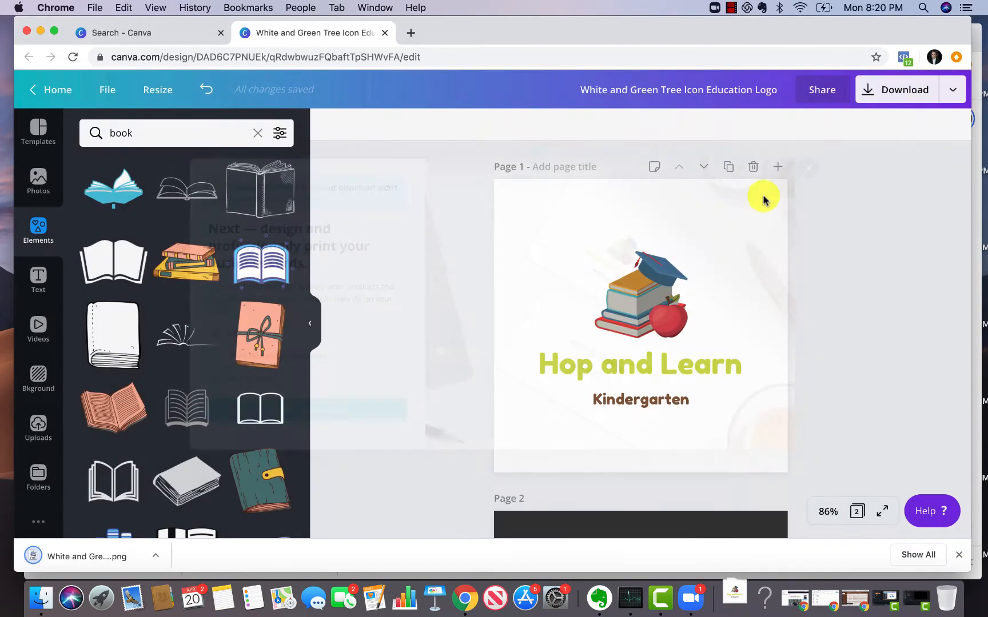
Open the "Tips for Learning from Home" template from the search results and slightly shrink page 1's text and laptop together, centred lower.
click(167, 38)
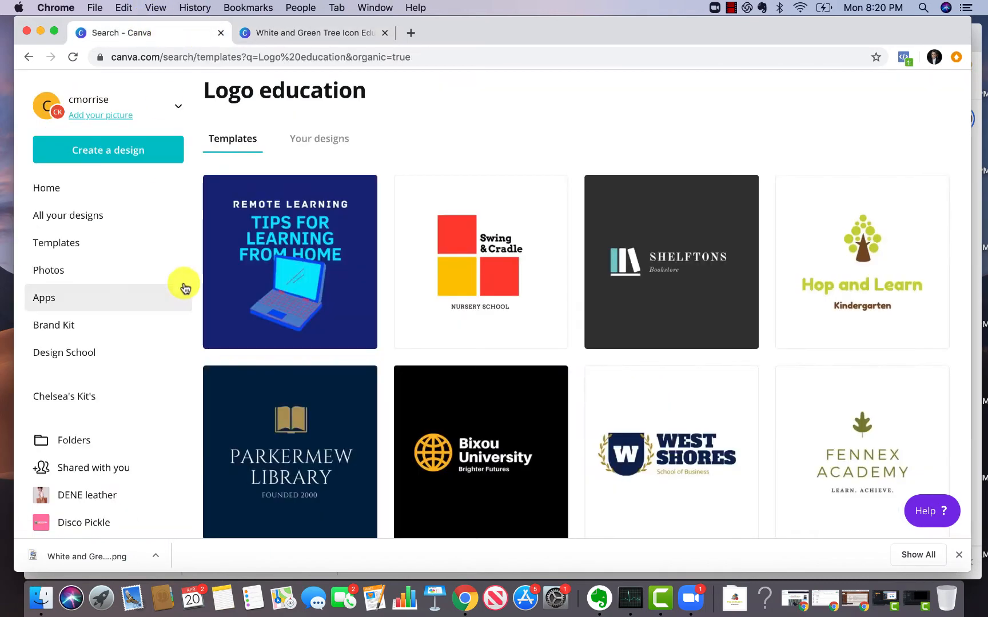
click(253, 241)
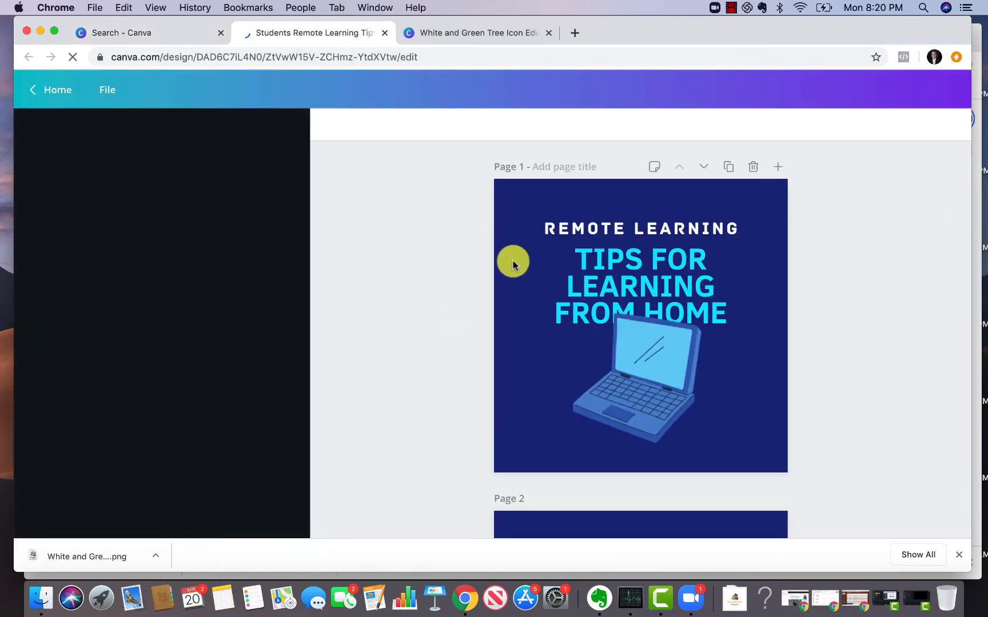
drag(441, 212, 743, 451)
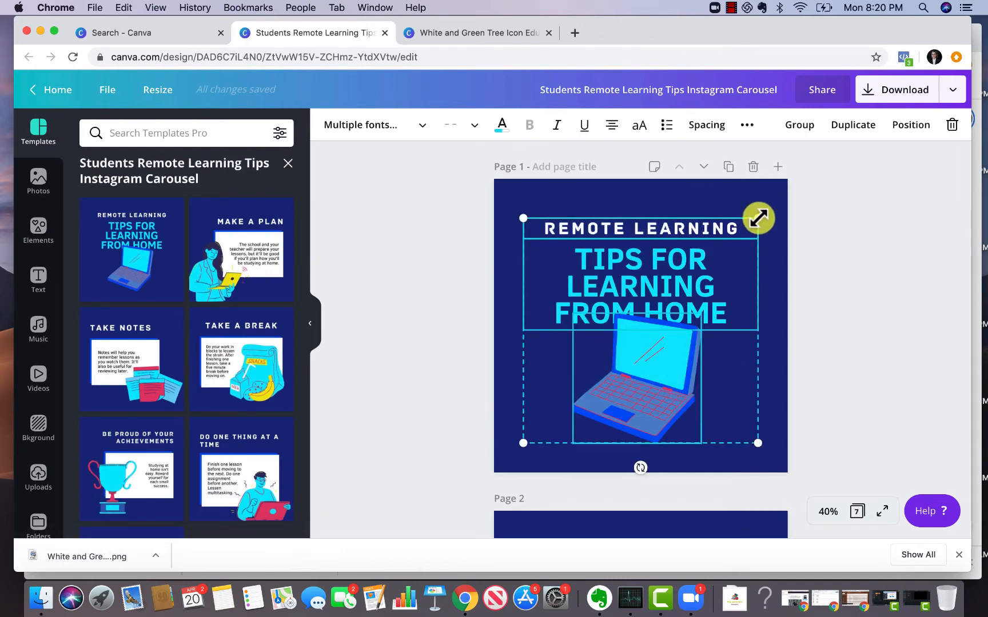
drag(758, 218, 741, 236)
drag(643, 339, 650, 342)
click(403, 342)
Upload the downloaded transparent logo PNG and add it to page 1 of the Remote Learning design.
click(35, 477)
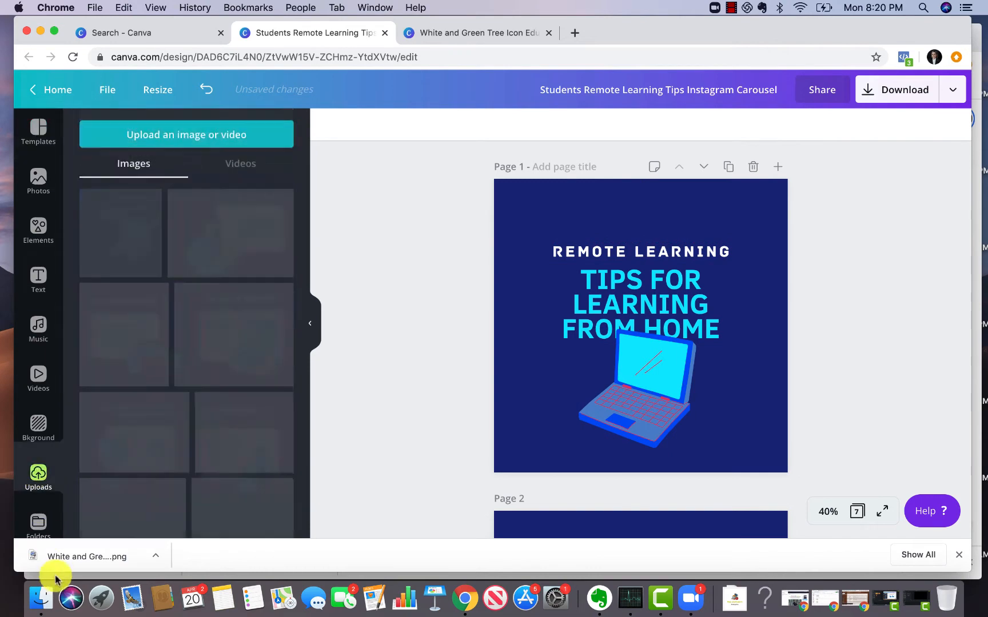
drag(74, 556, 108, 251)
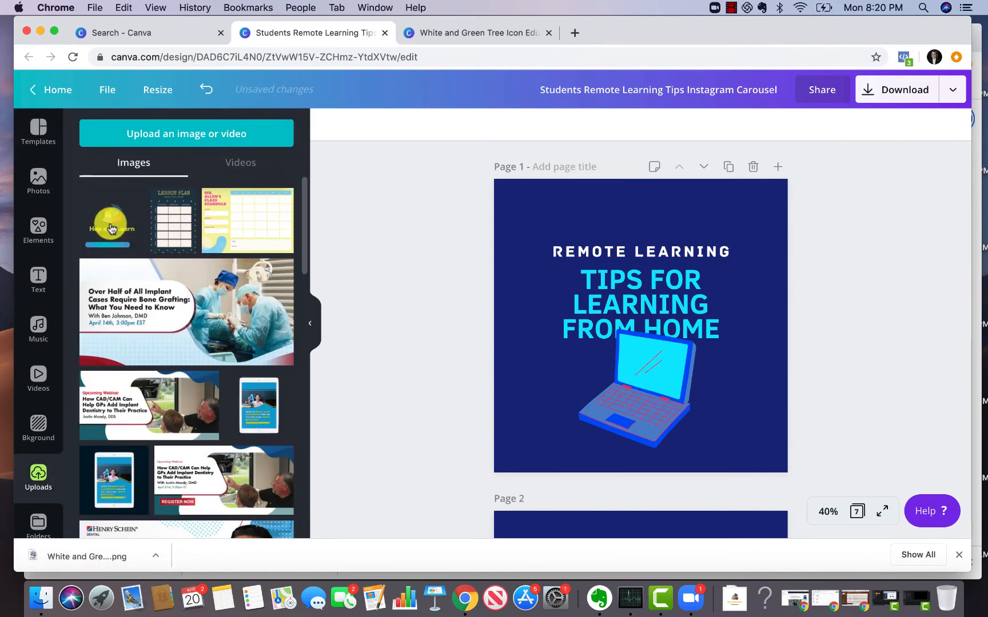
click(113, 226)
Shrink the "Hop and Learn" logo and centre it above the "REMOTE LEARNING" heading on page 1.
drag(640, 346, 636, 262)
drag(711, 169, 634, 207)
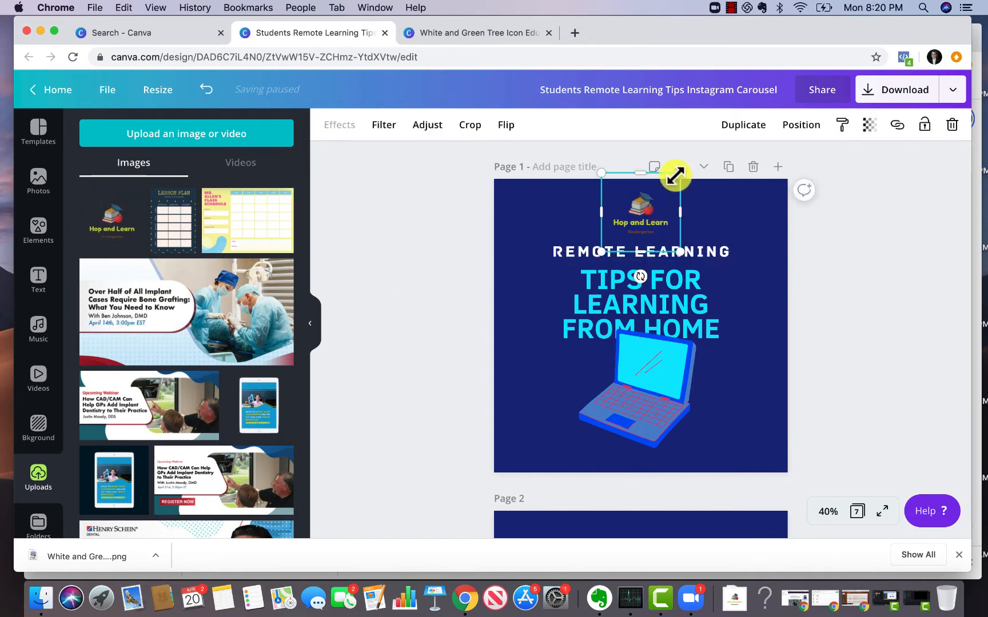
drag(677, 175, 674, 178)
drag(645, 218, 647, 219)
click(751, 213)
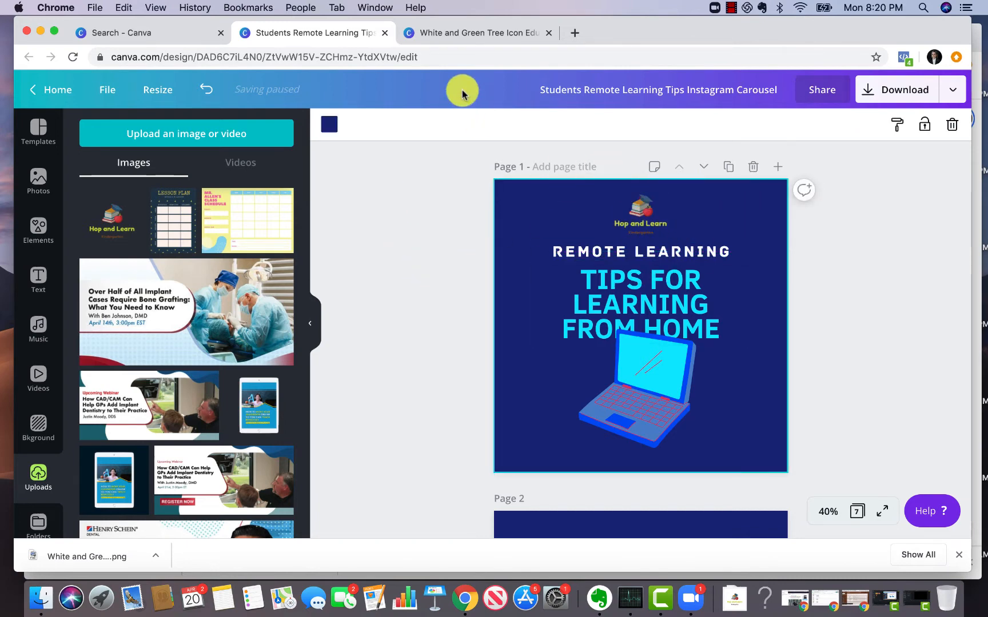
Return to the logo design and choose PNG as the download file type, leaving the transparent background off.
click(452, 33)
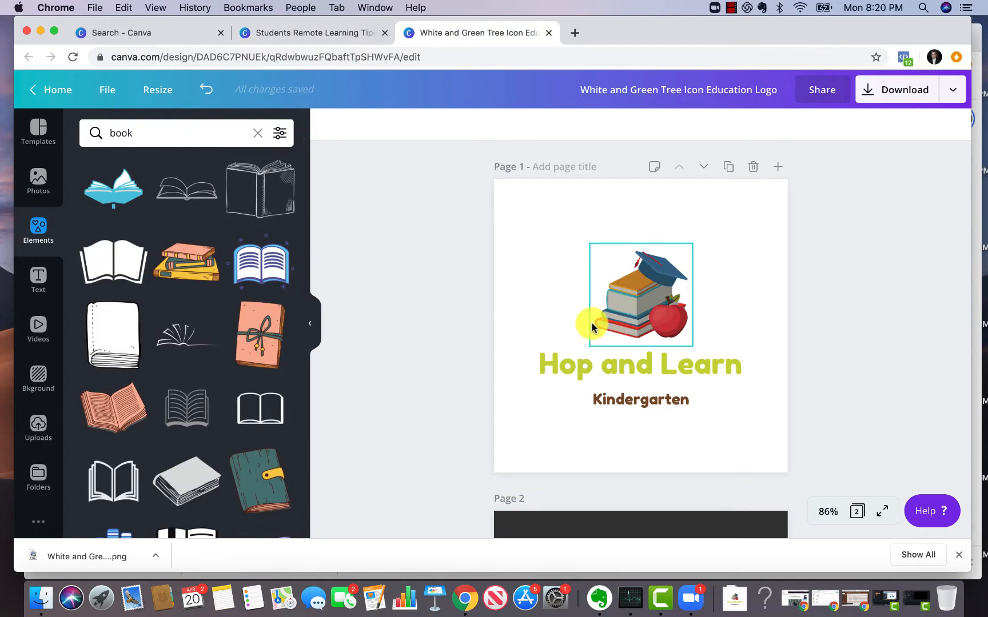
click(860, 93)
click(780, 192)
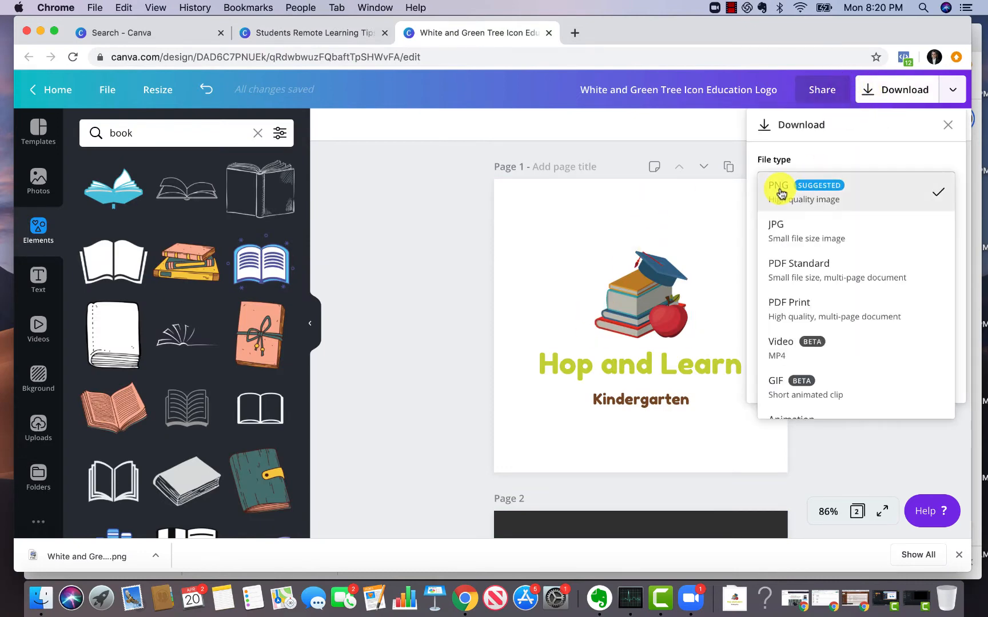
click(780, 192)
click(781, 191)
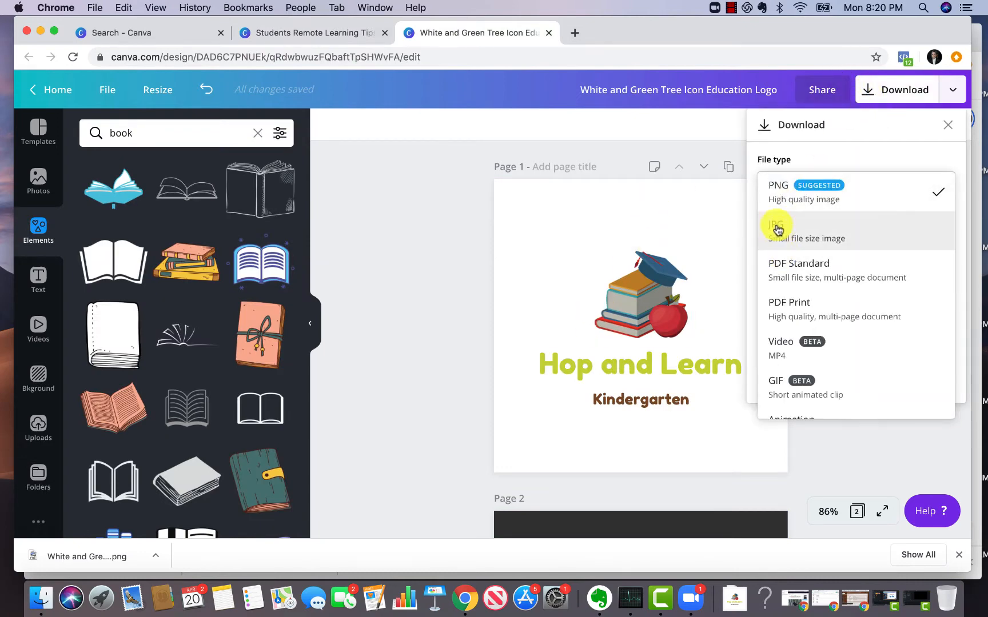
click(776, 188)
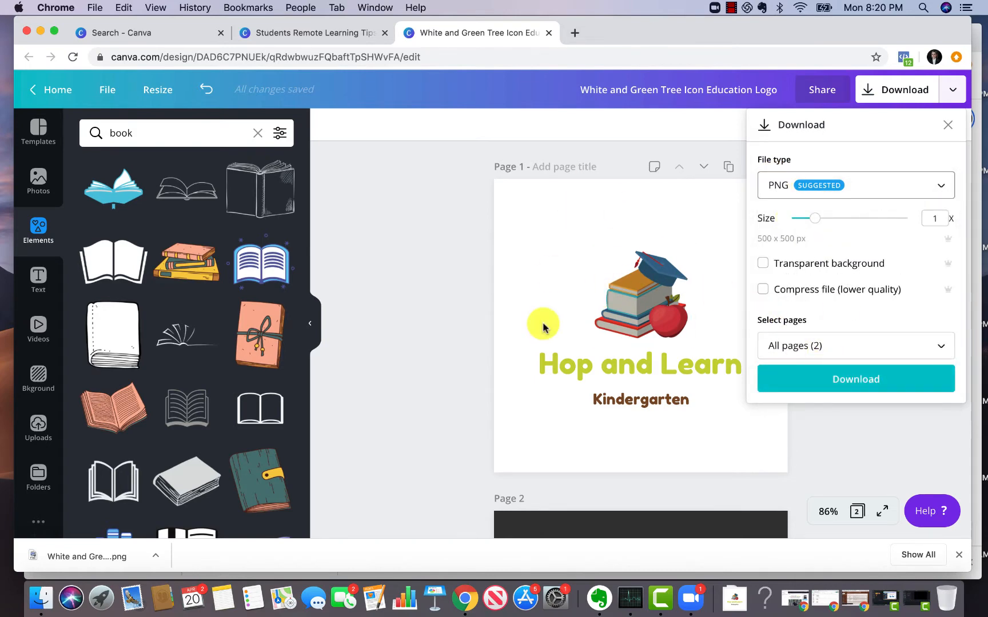
Download only page 1 as a PNG with its white background, save it to Downloads, and dismiss the business card offer.
click(790, 346)
click(790, 214)
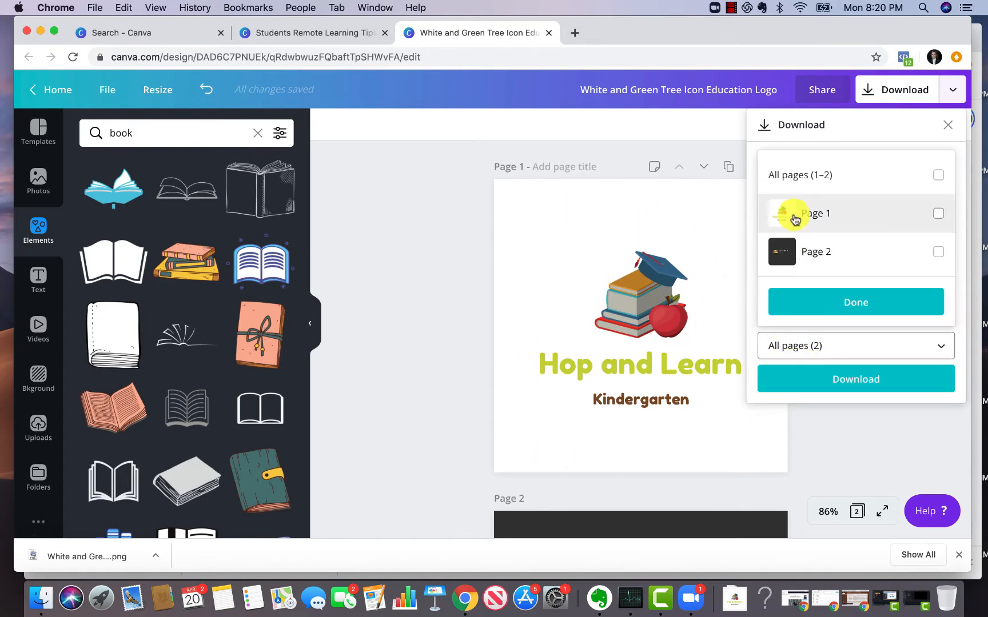
click(808, 306)
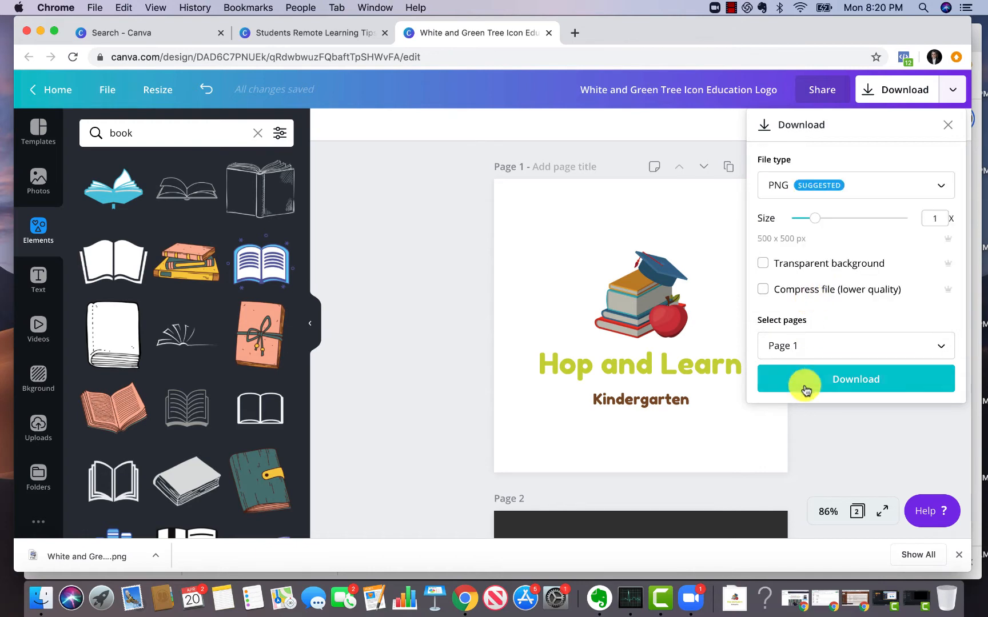
click(805, 374)
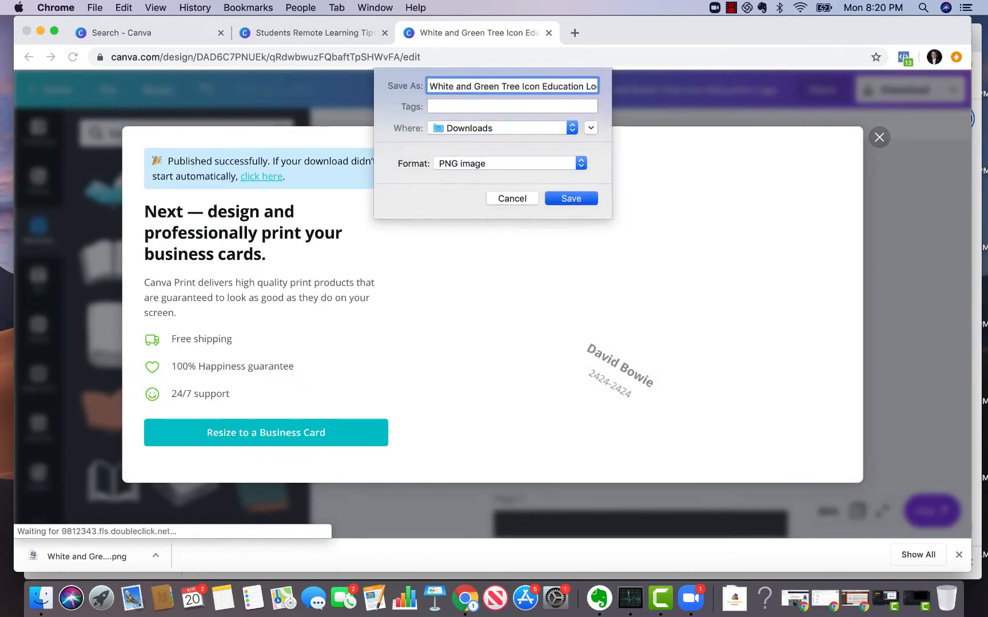
key(Return)
click(880, 135)
Upload the white-background logo PNG to the Remote Learning design and add it to page 1.
click(307, 37)
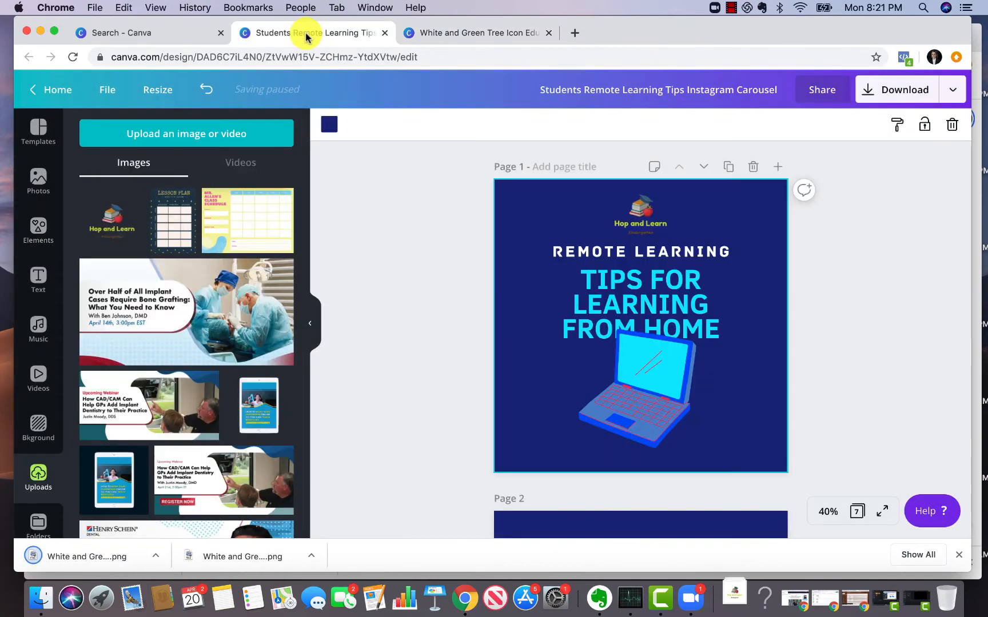
drag(84, 558, 108, 243)
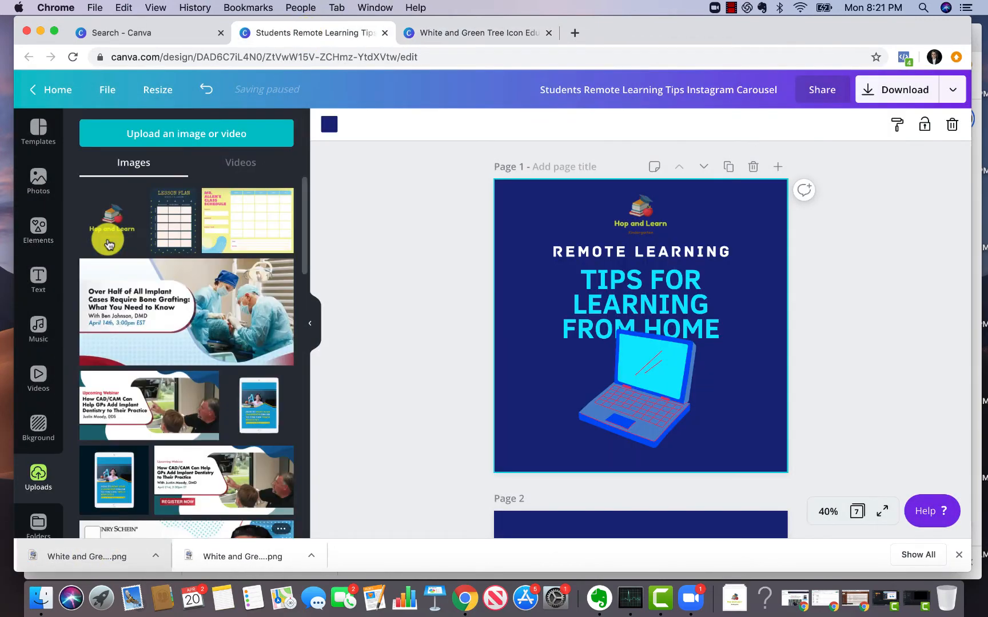
click(115, 238)
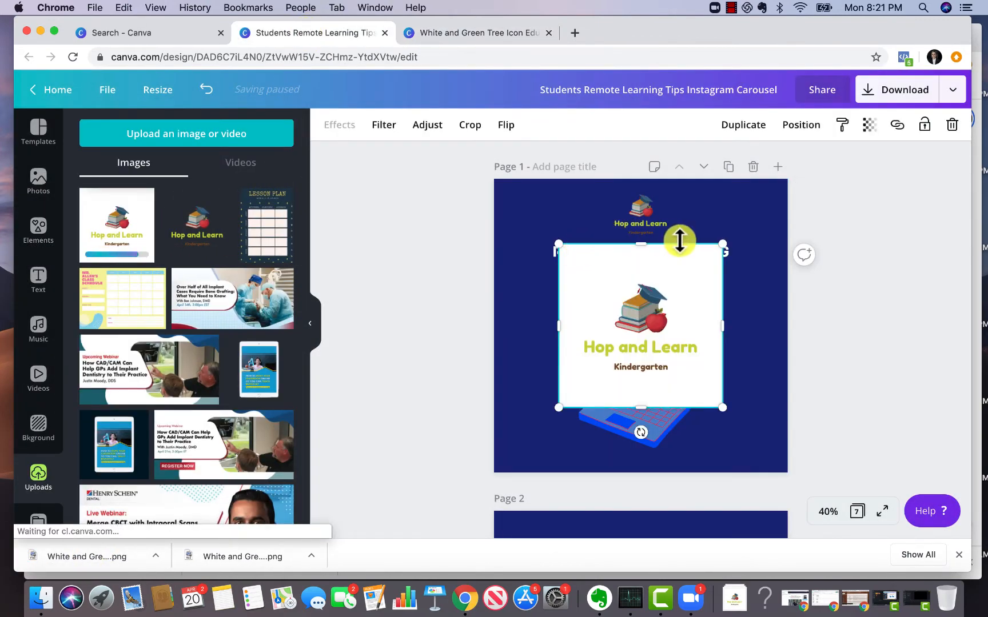
Shrink the white-background logo near the "REMOTE LEARNING" heading, then delete it from page 1.
drag(723, 243, 670, 199)
click(633, 245)
key(Delete)
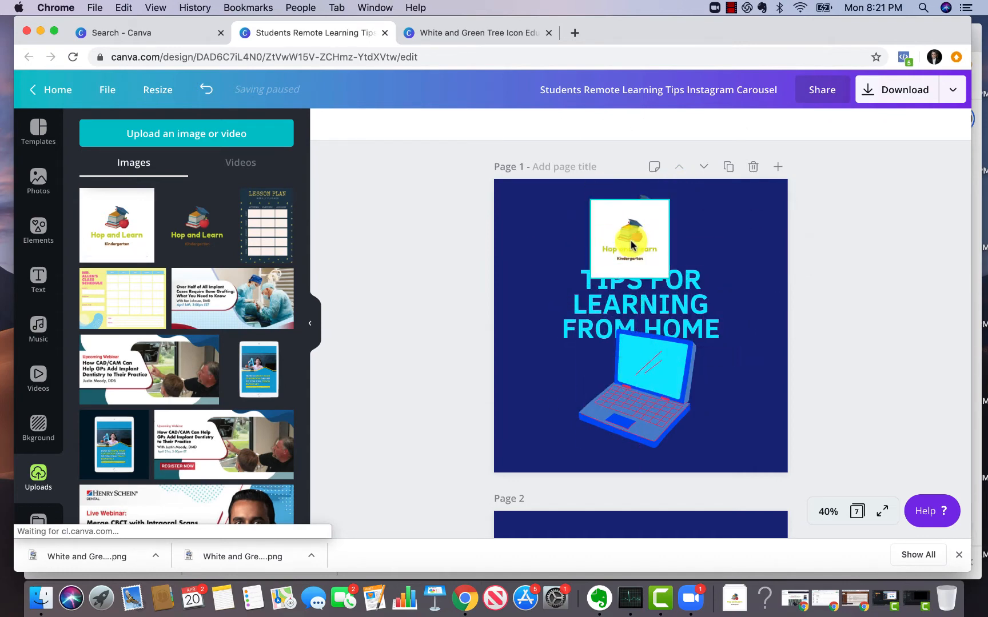
key(super+z)
Compare the transparent logo on the Remote Learning cover with the original logos on pages 1 and 2 of the logo design.
click(414, 35)
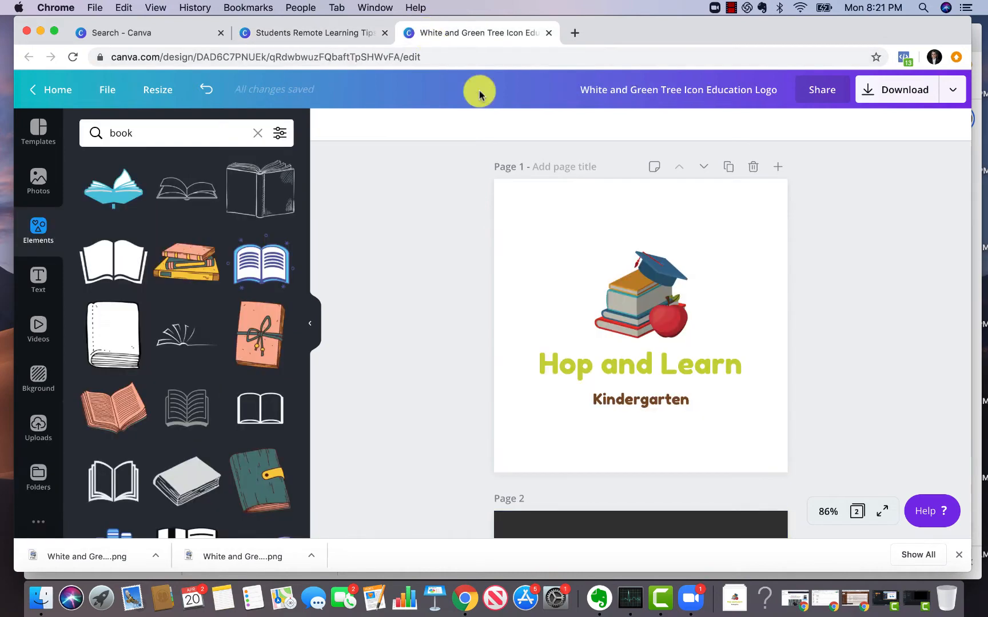
click(302, 32)
click(639, 211)
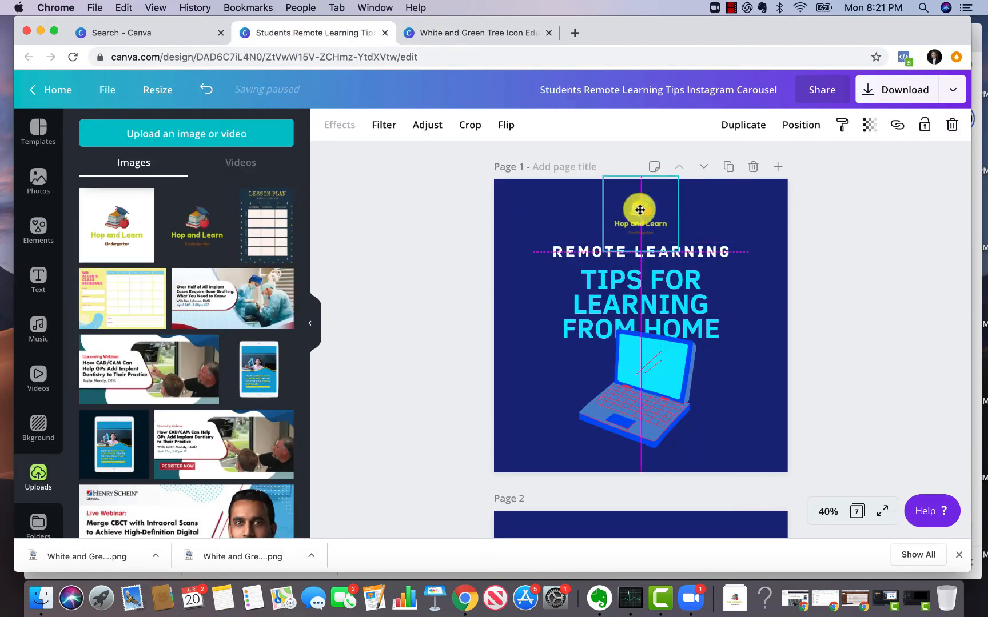
click(703, 212)
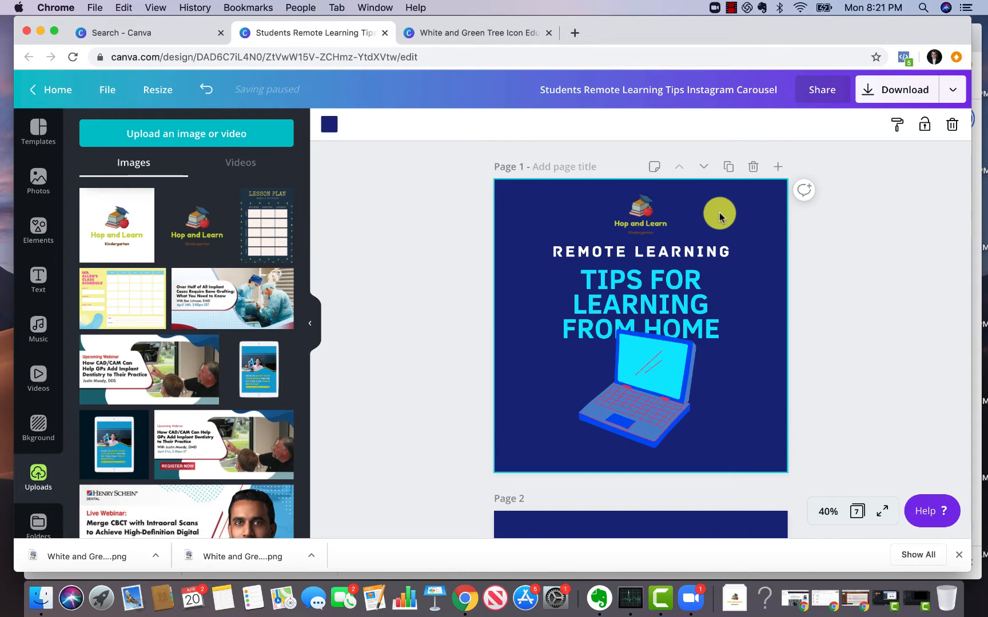
scroll(715, 415, down, 1)
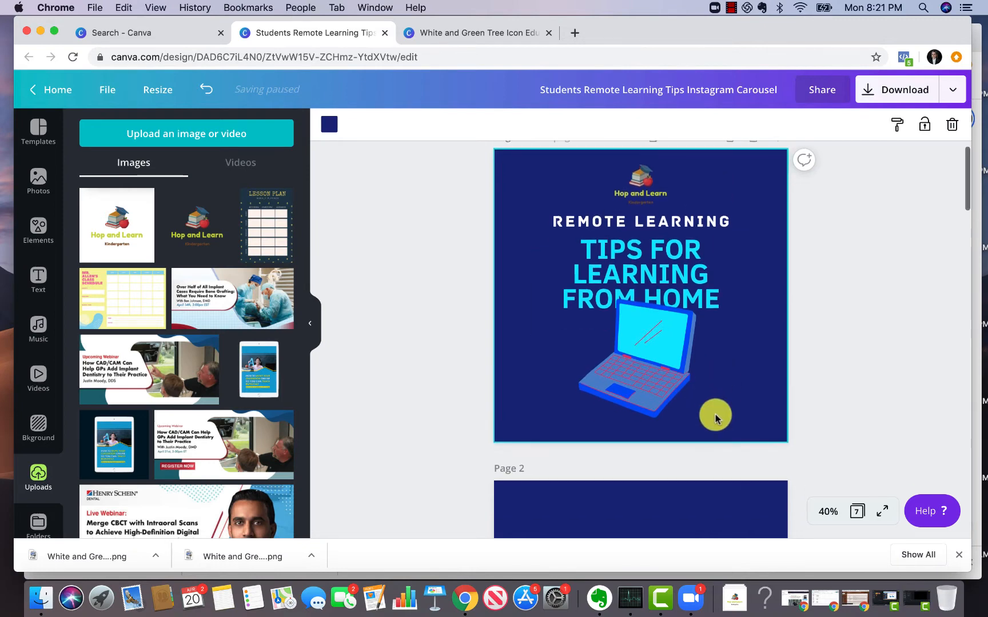
scroll(716, 415, up, 1)
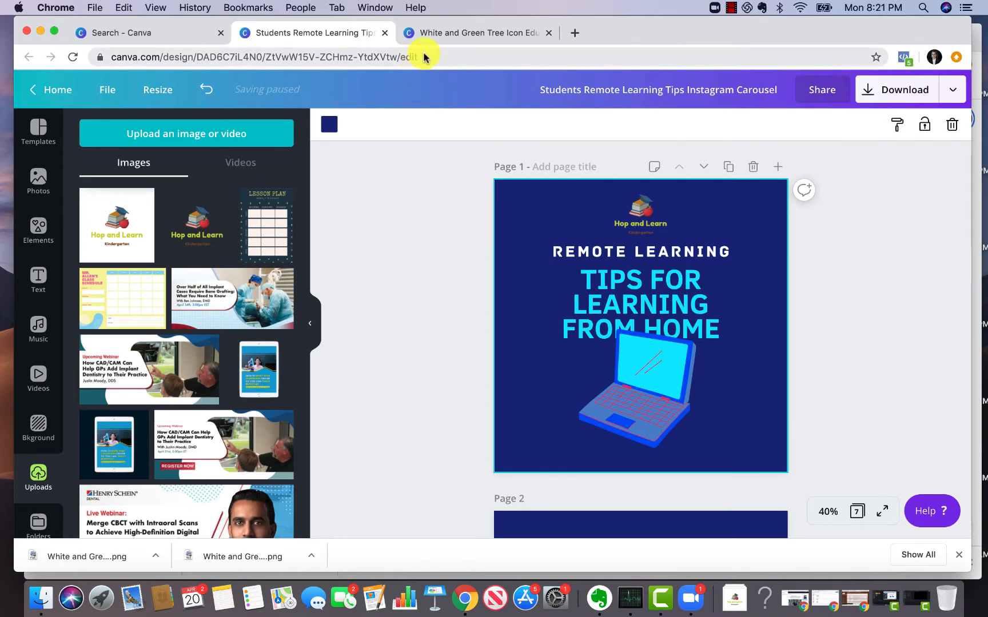
click(469, 35)
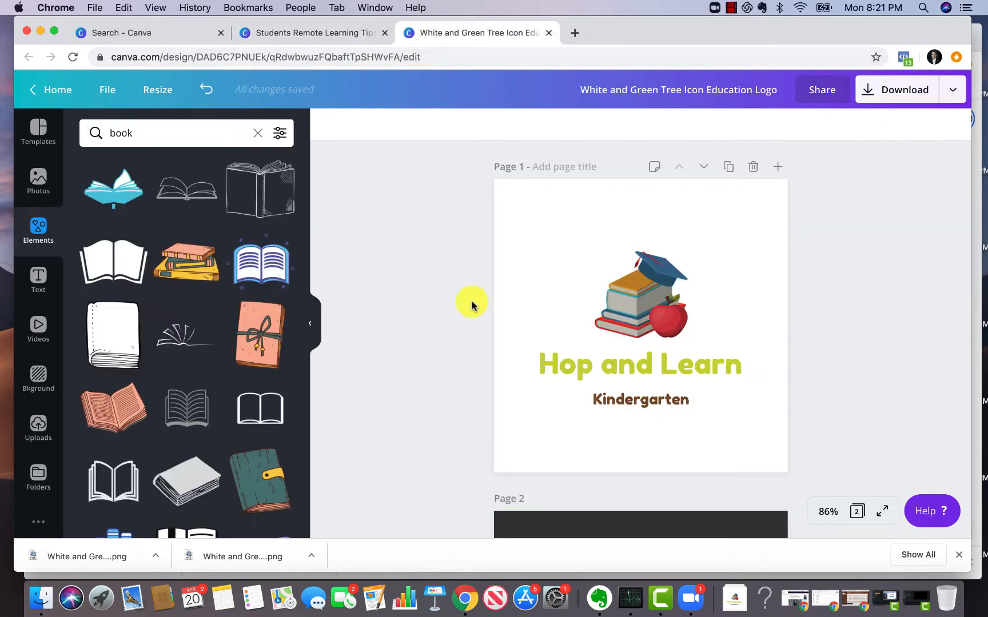
scroll(530, 375, down, 3)
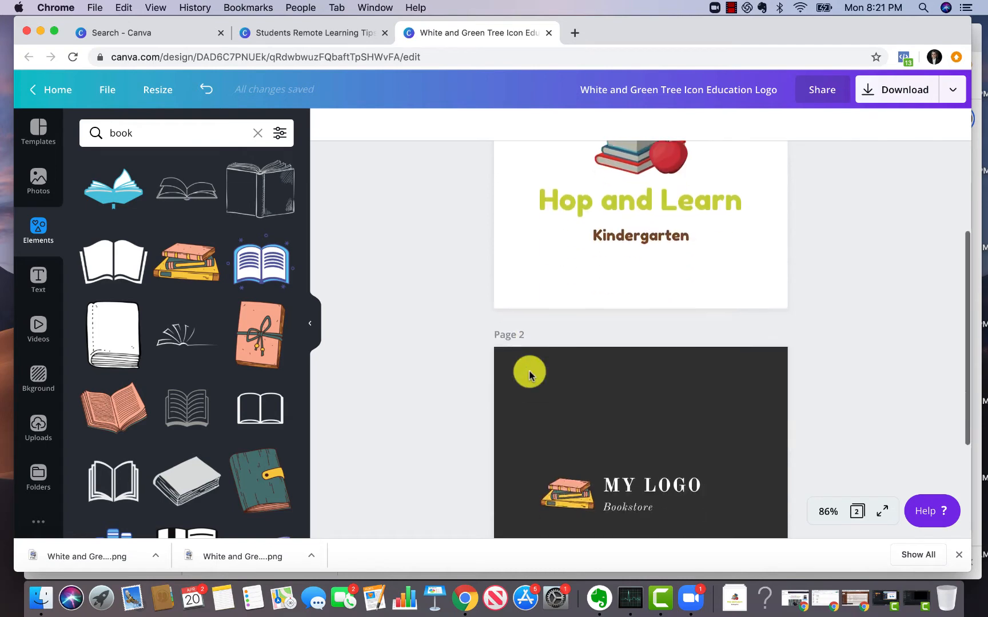
scroll(529, 374, down, 2)
scroll(529, 370, up, 3)
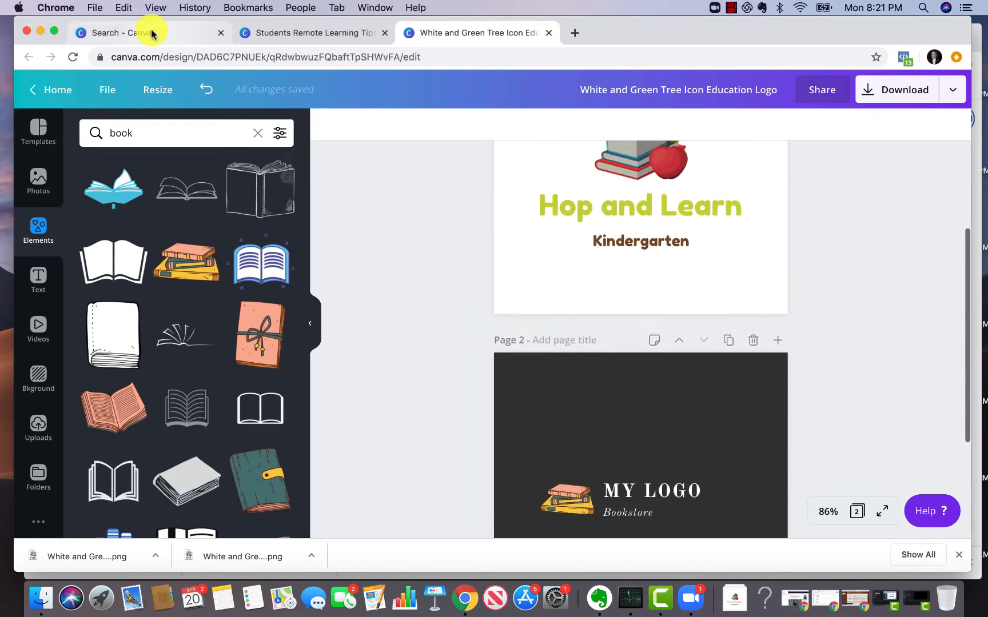
Review the download file types for the Remote Learning design, including PNG and PDF Standard, and close the options without downloading.
click(153, 34)
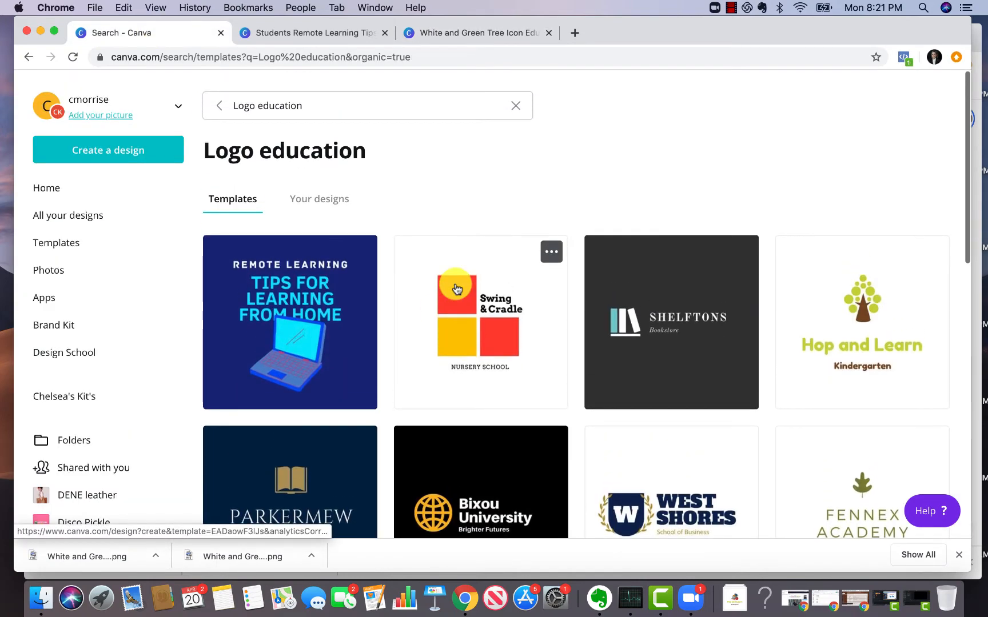
key(ctrl+Tab)
scroll(800, 269, down, 1)
scroll(803, 274, up, 1)
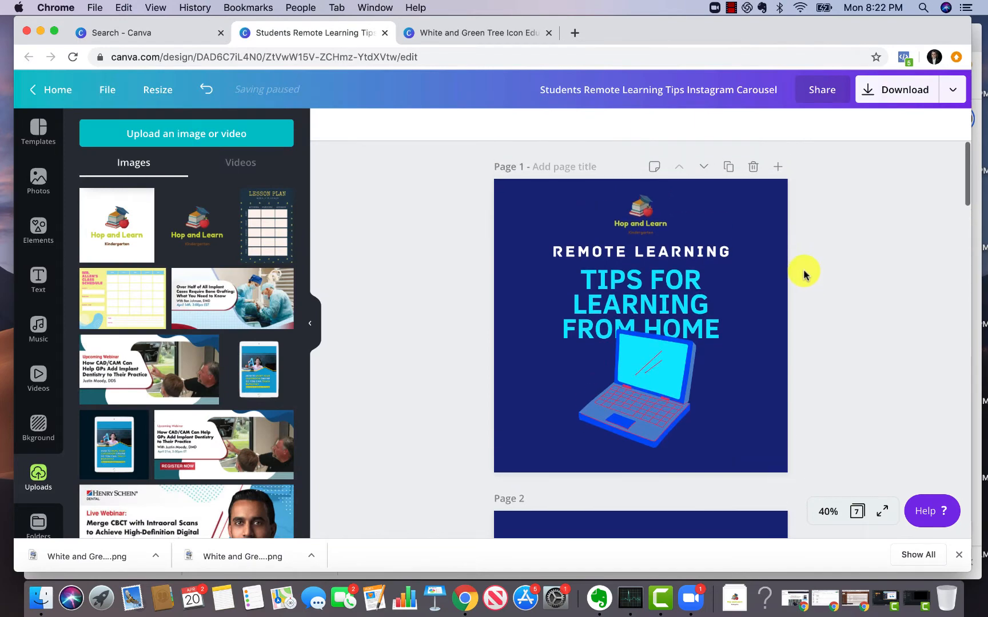
click(896, 89)
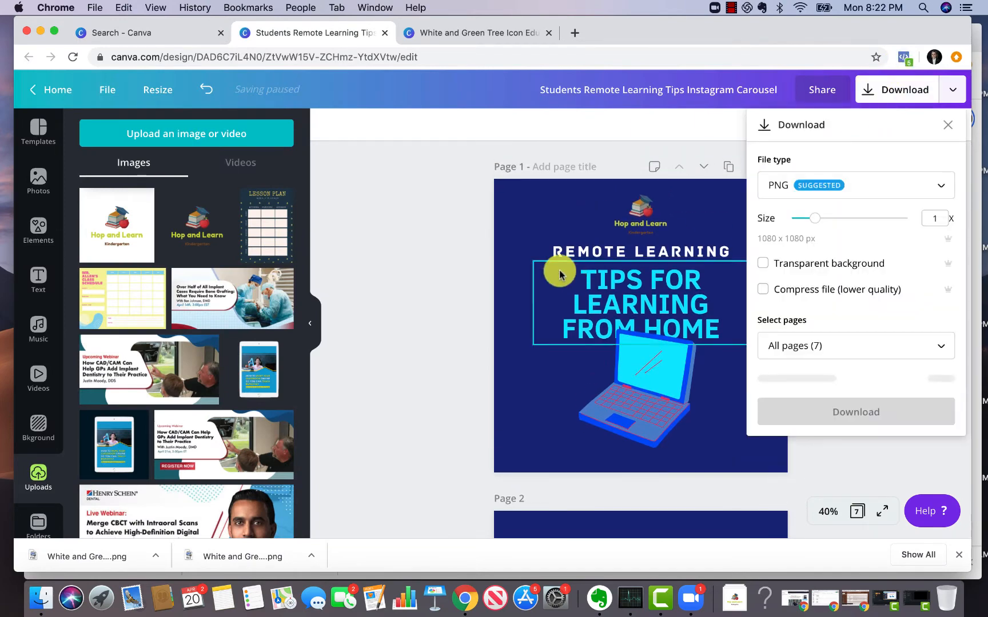
click(848, 189)
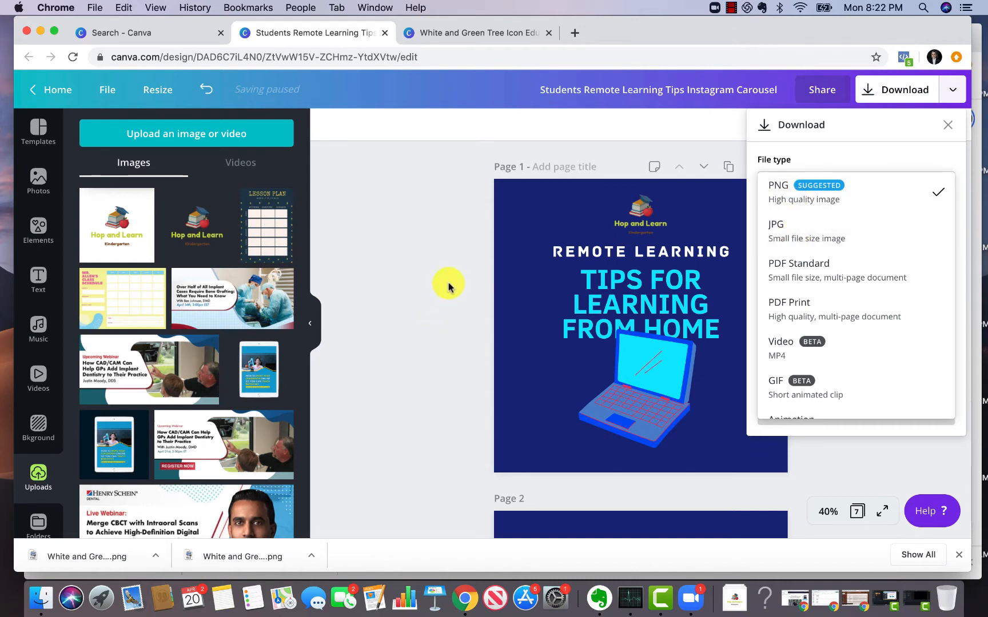
click(790, 268)
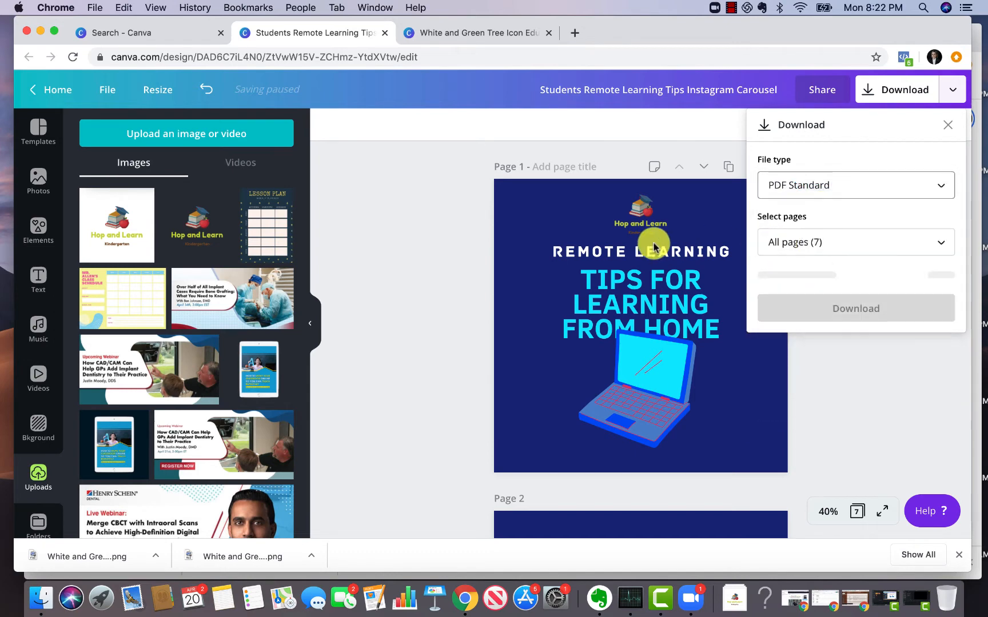
click(422, 284)
click(866, 94)
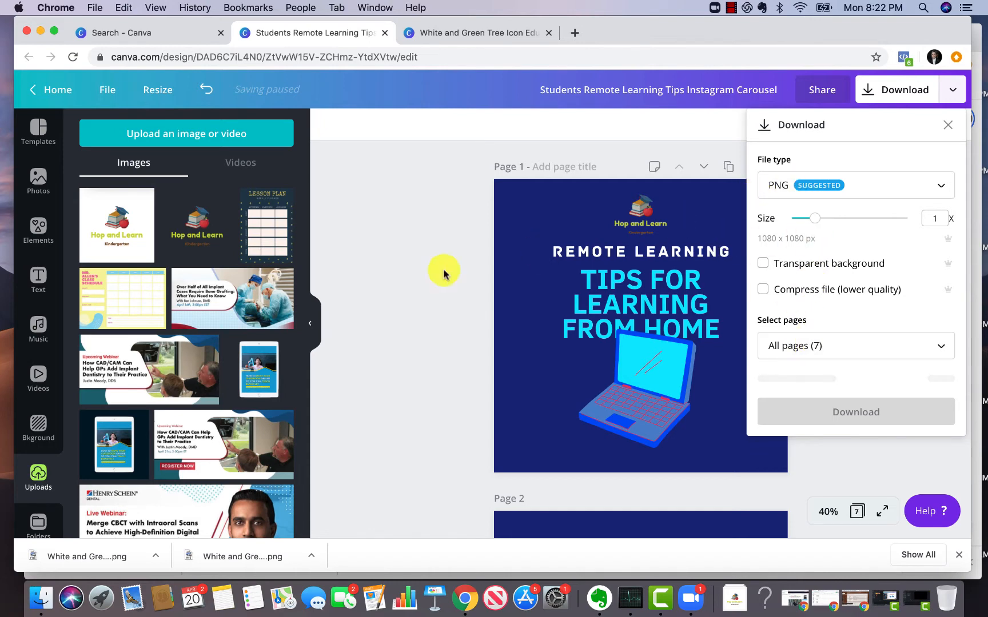
click(423, 279)
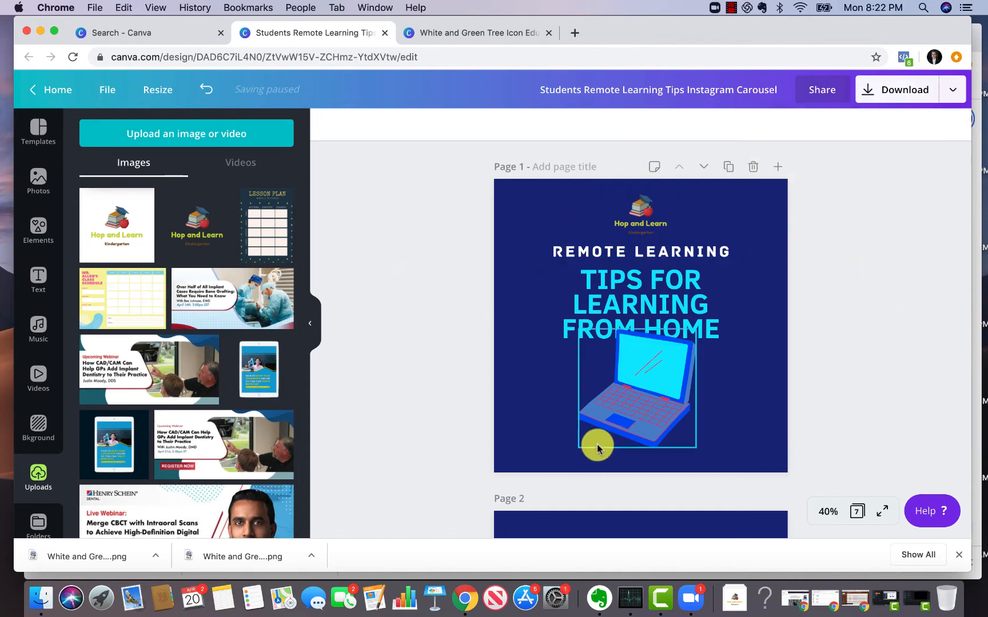
click(863, 93)
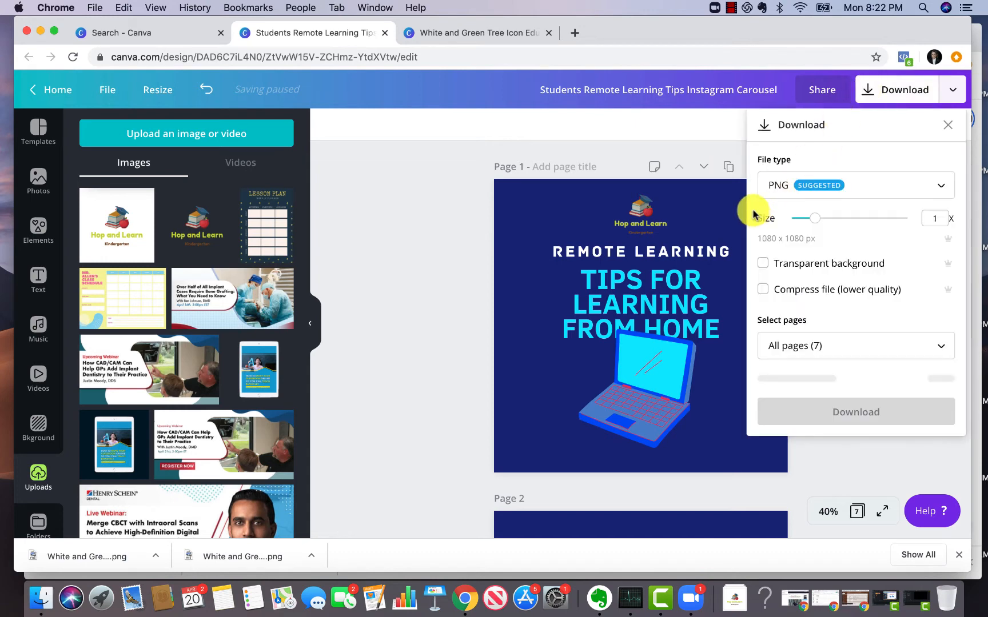
click(459, 356)
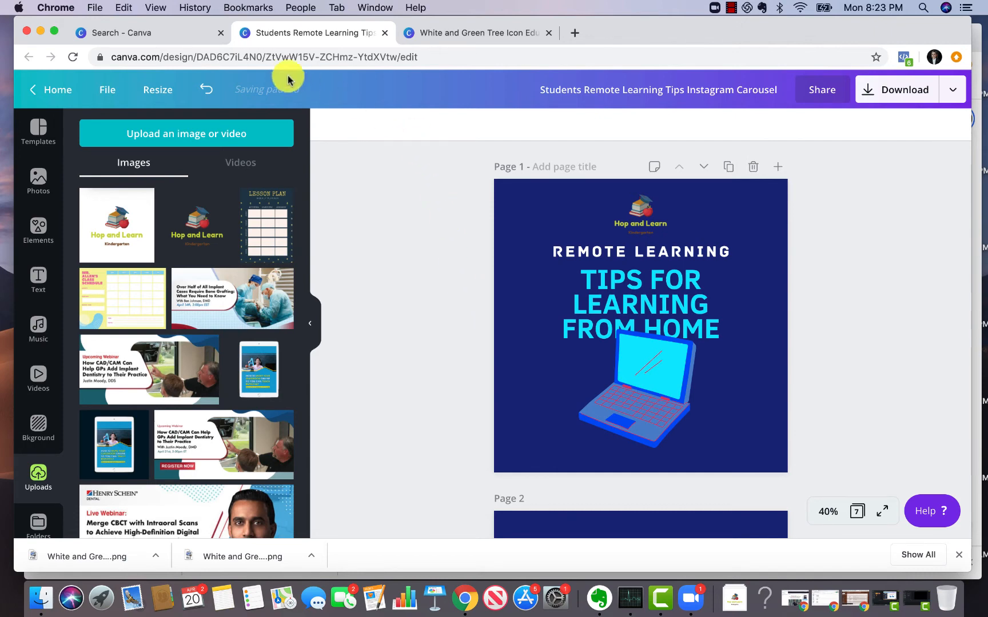
Create a Google Slides presentation in the shared Clients folder on Google Drive and delete the title and subtitle placeholders.
key(super+t)
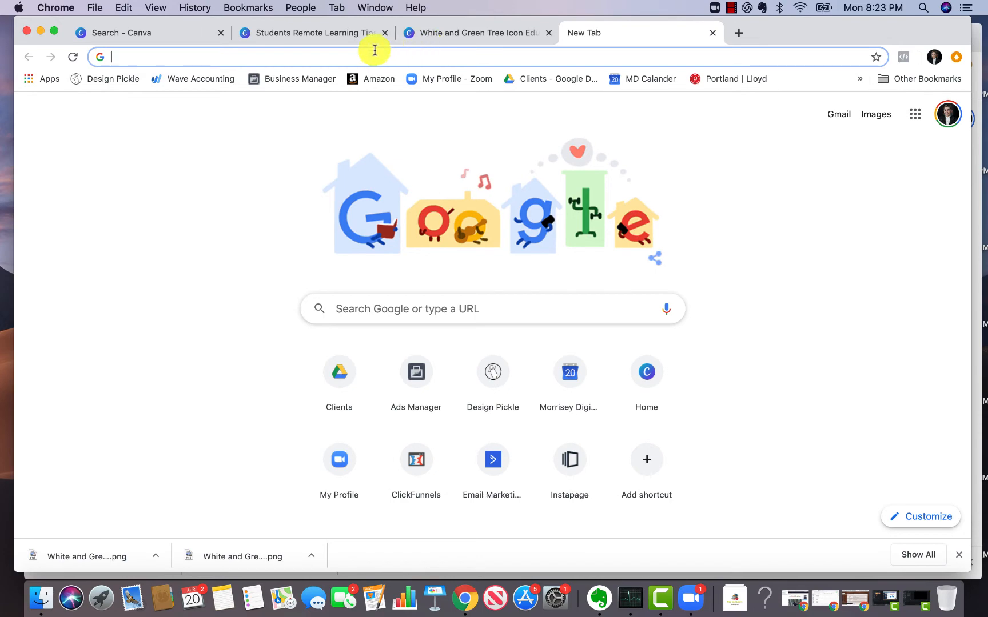
click(524, 80)
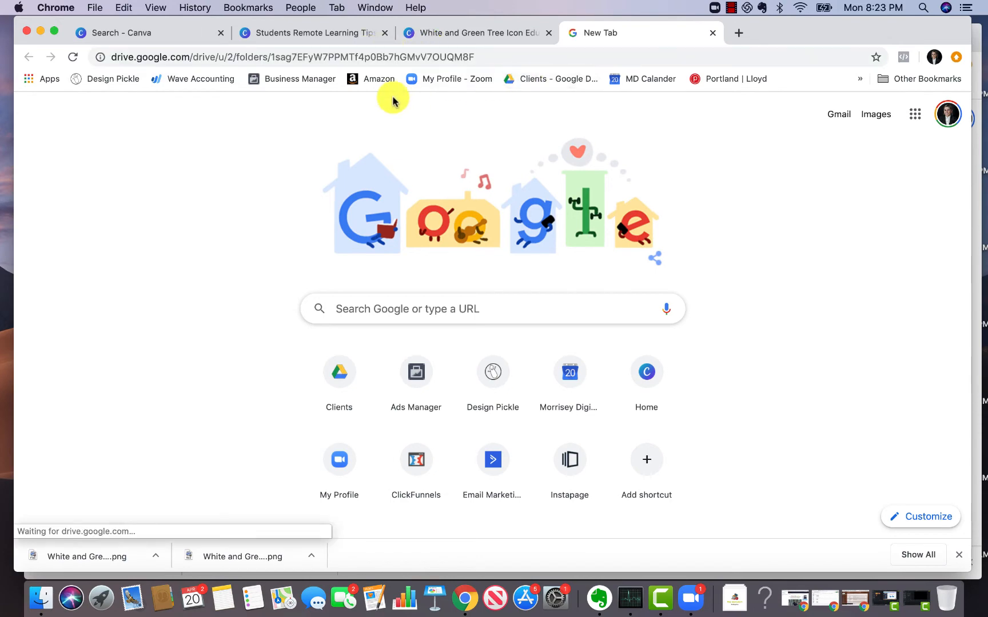
click(62, 139)
click(131, 273)
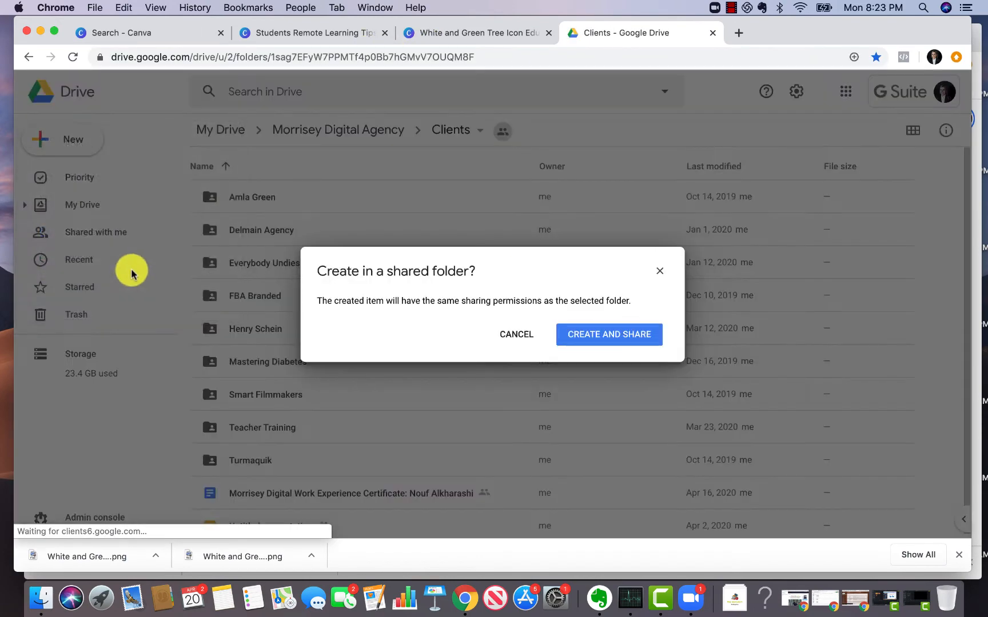
click(599, 333)
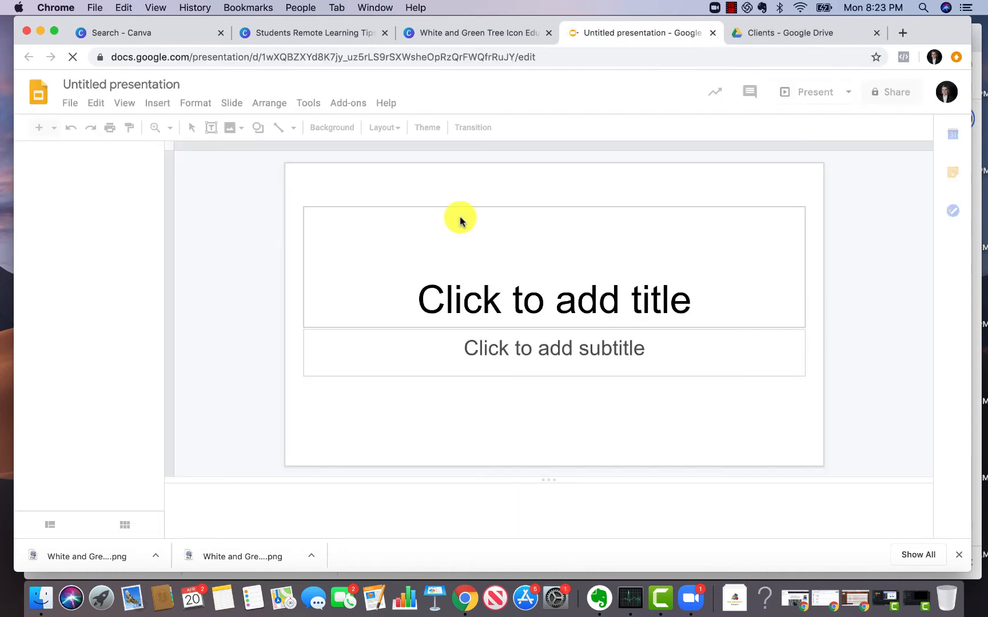
drag(302, 184, 591, 398)
key(Delete)
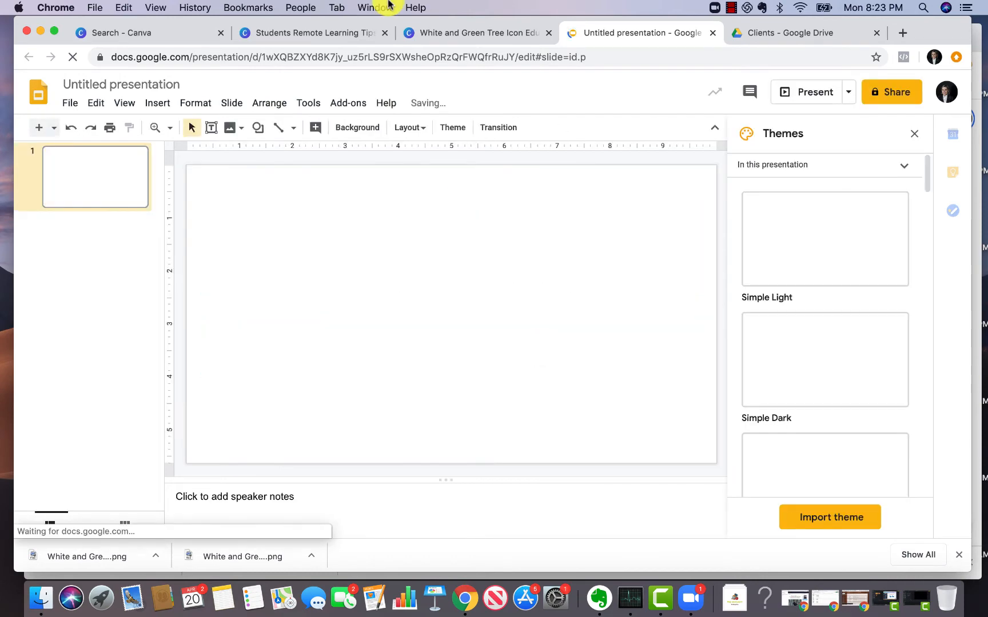
Switch back to Canva, search the templates for Presentation, and open the "Design Solutions for Your Business" template.
click(453, 33)
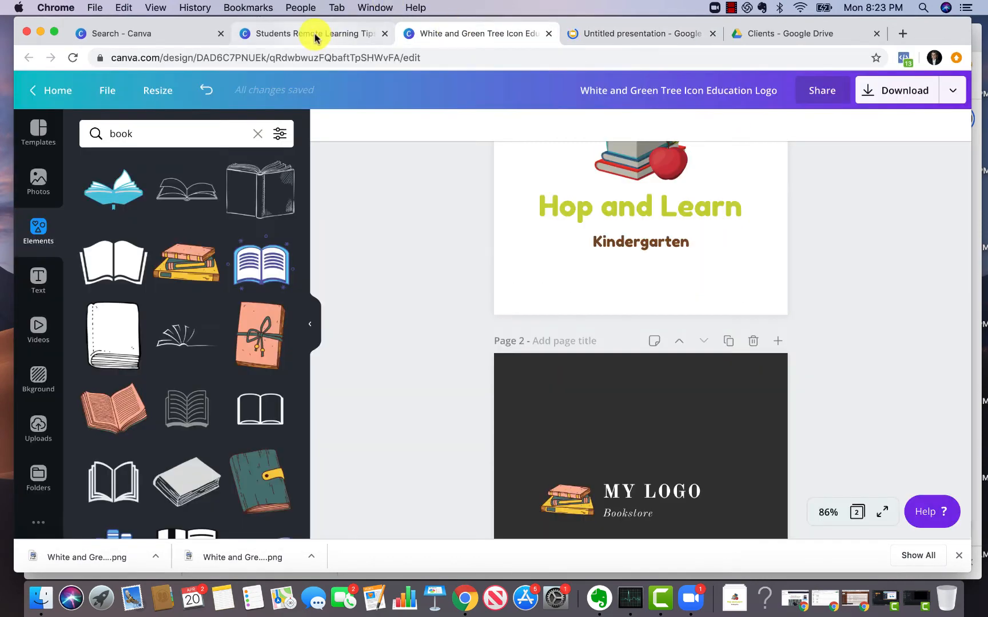
click(315, 34)
click(137, 34)
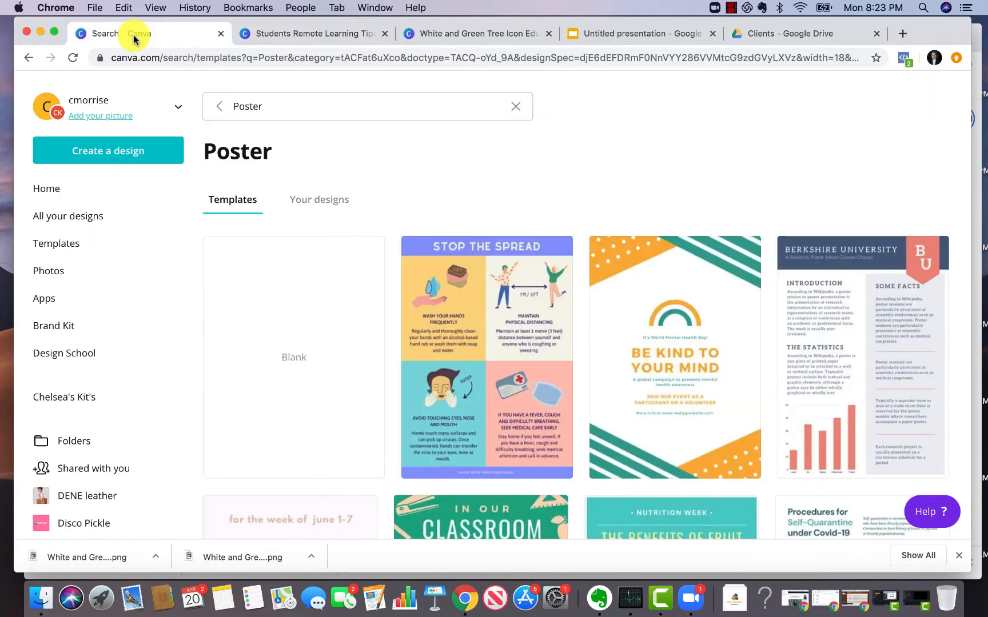
scroll(412, 297, down, 8)
scroll(412, 296, down, 5)
scroll(412, 297, up, 15)
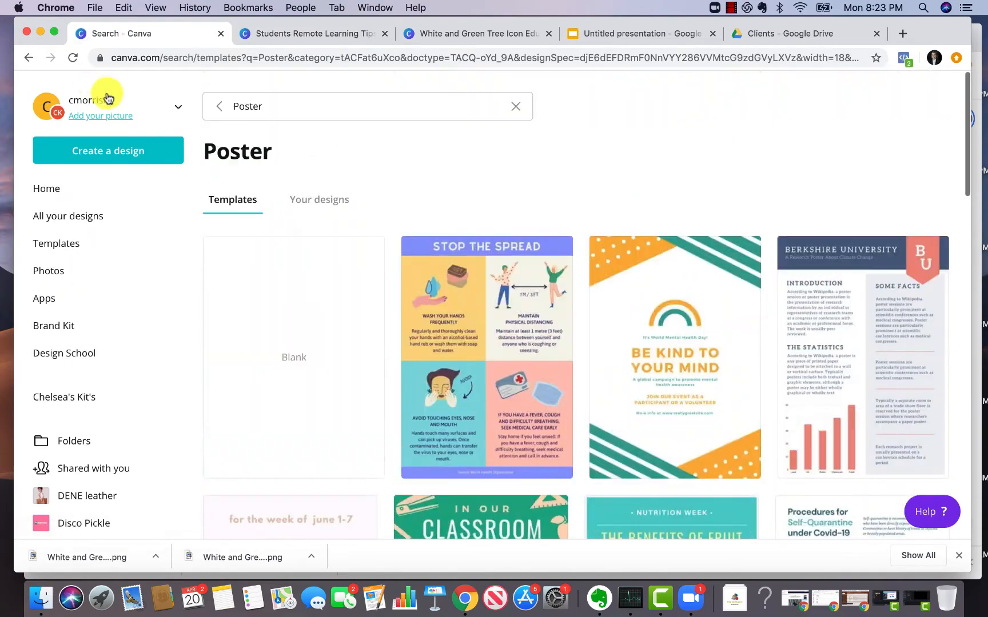
click(296, 108)
text(pre)
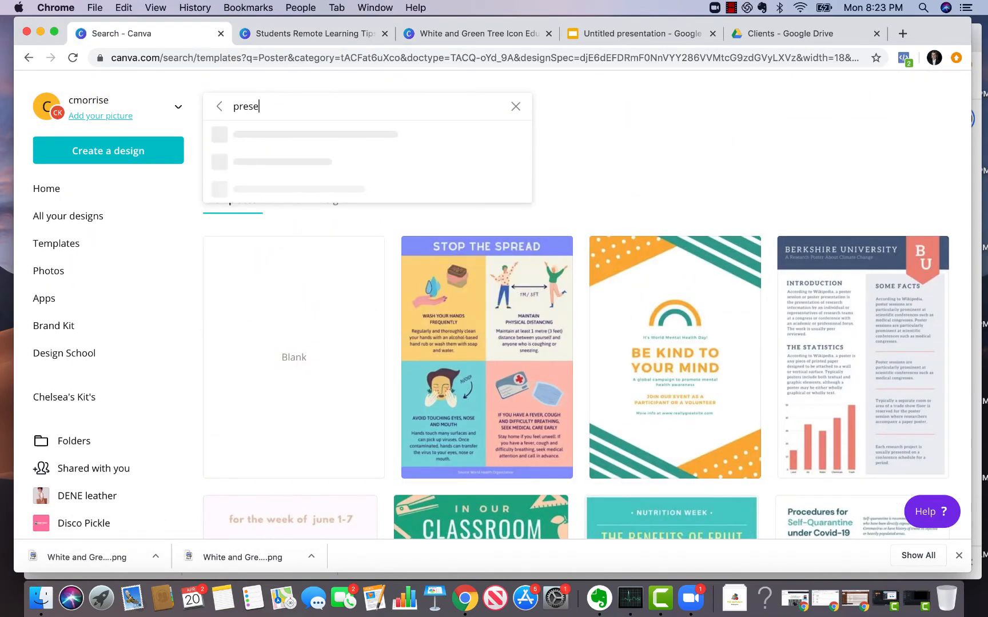
text(se)
click(275, 161)
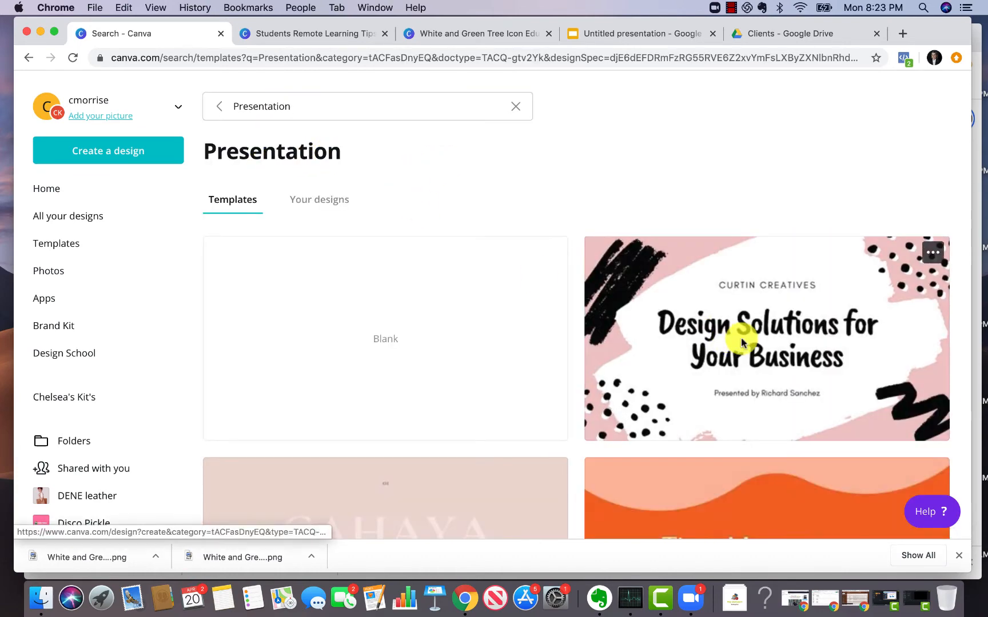
click(743, 337)
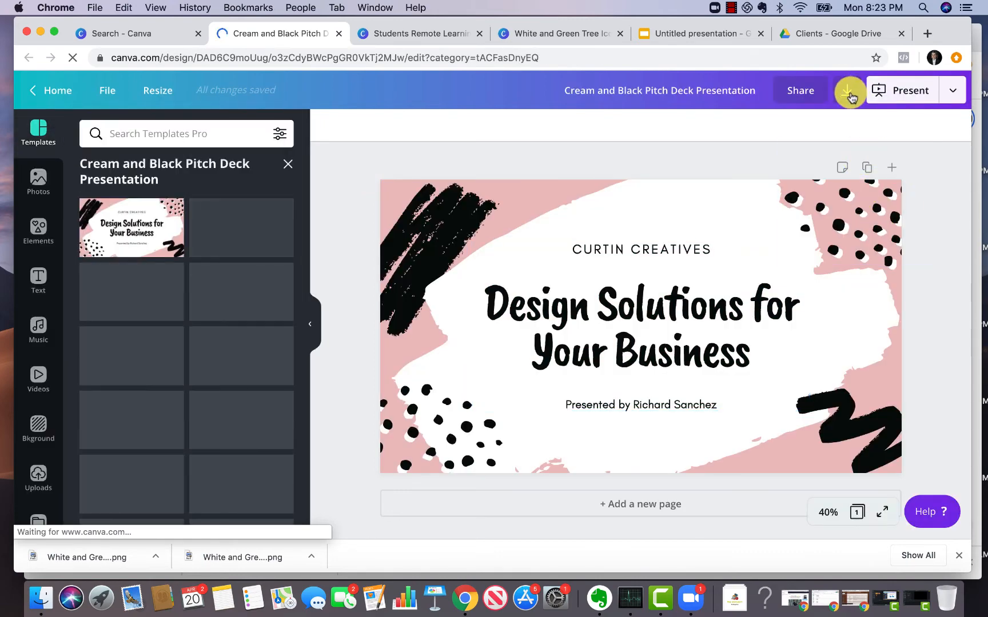
click(848, 91)
click(703, 163)
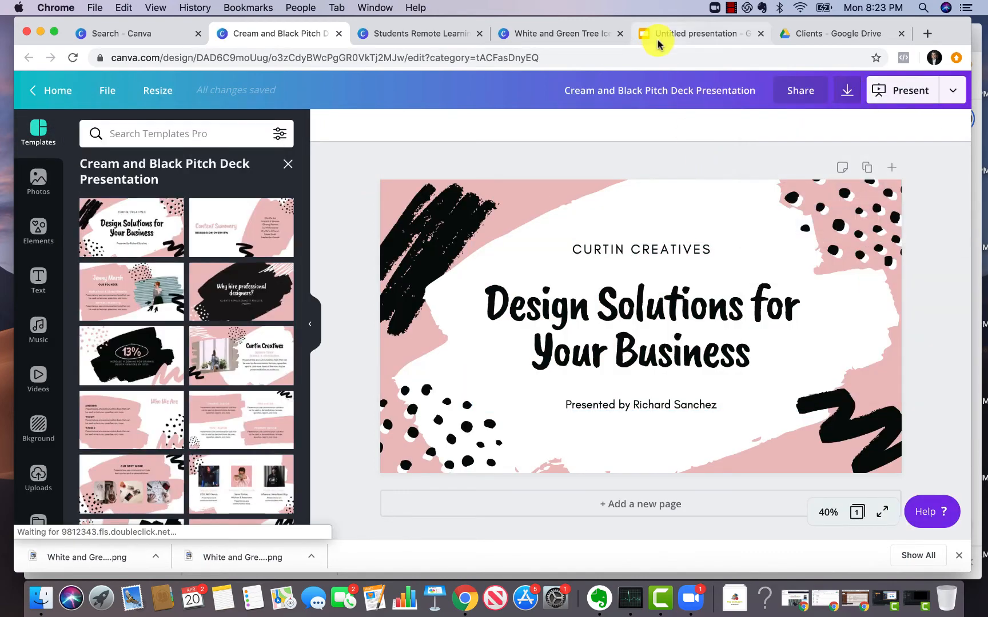
click(658, 40)
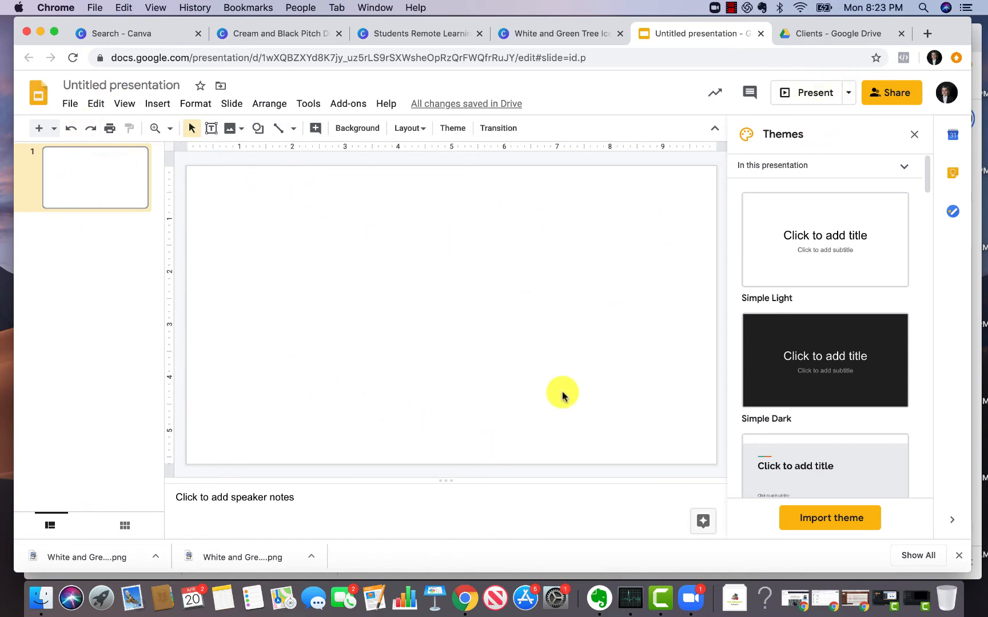
click(535, 33)
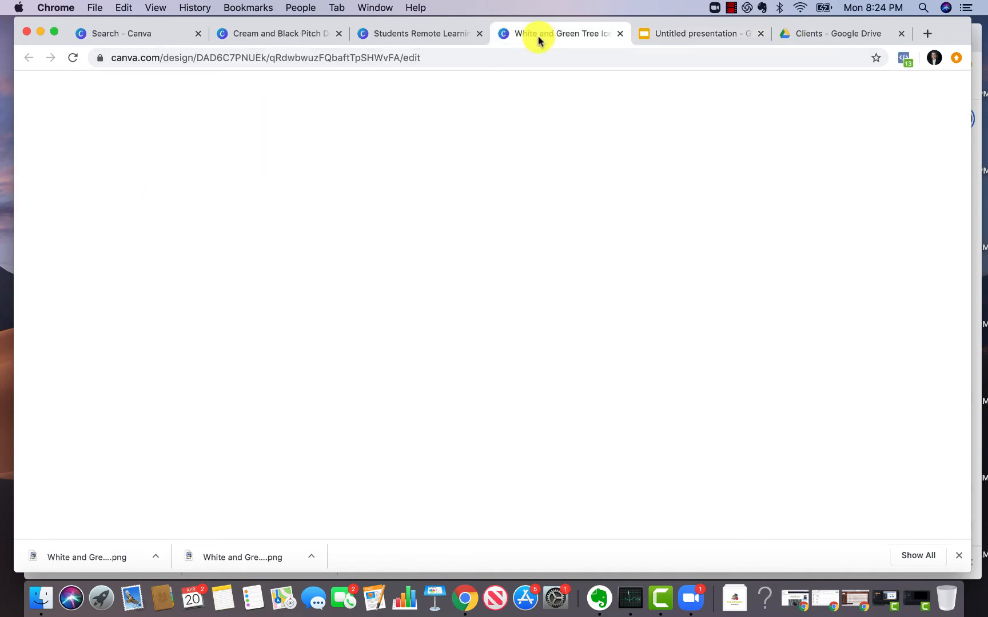
click(255, 33)
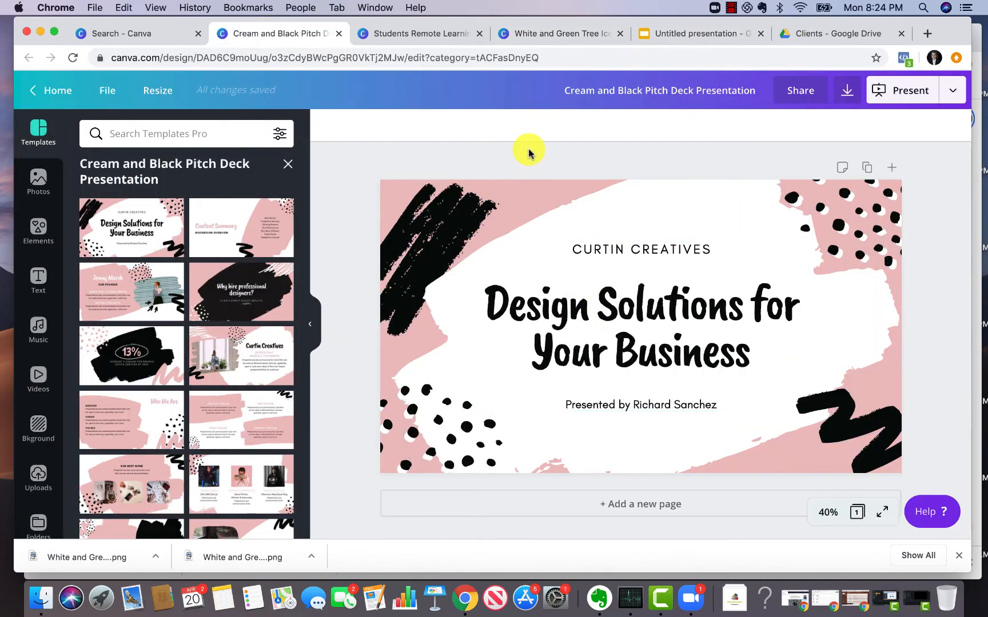
Download the pitch deck page as a PNG and save it as slide.png.
click(847, 93)
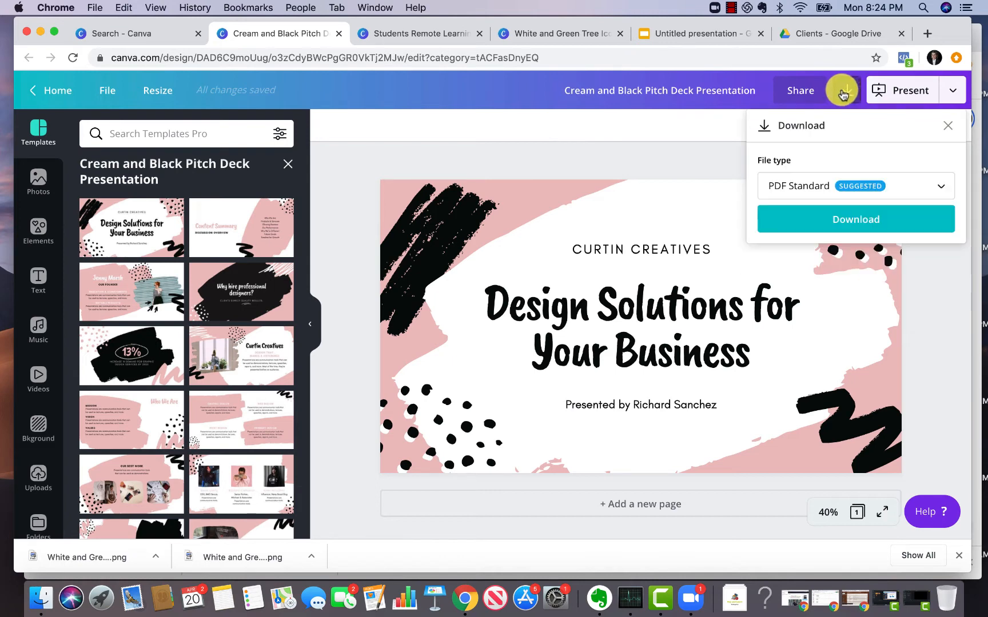
click(787, 189)
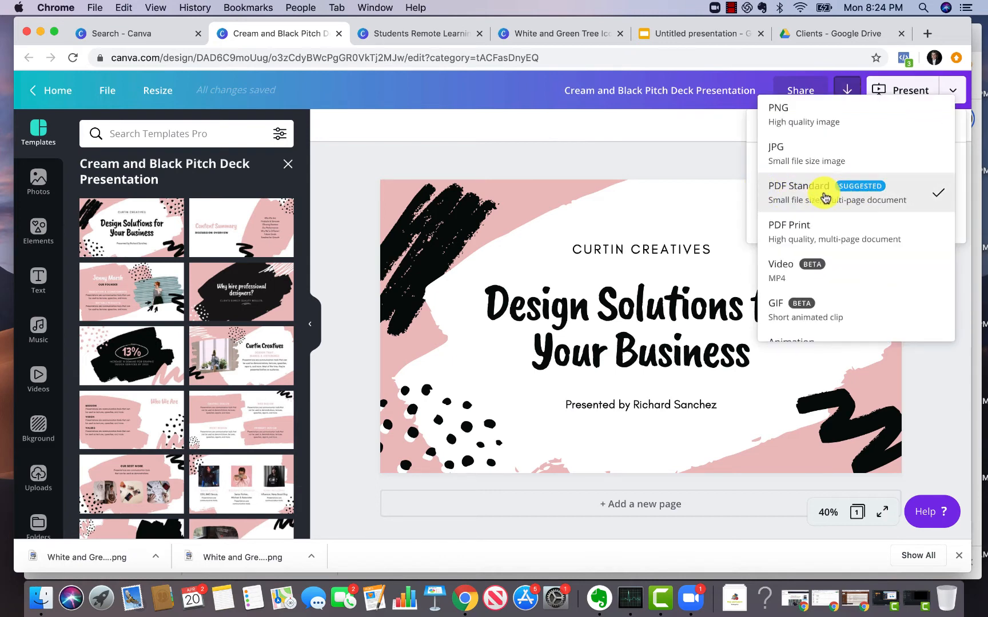
click(795, 129)
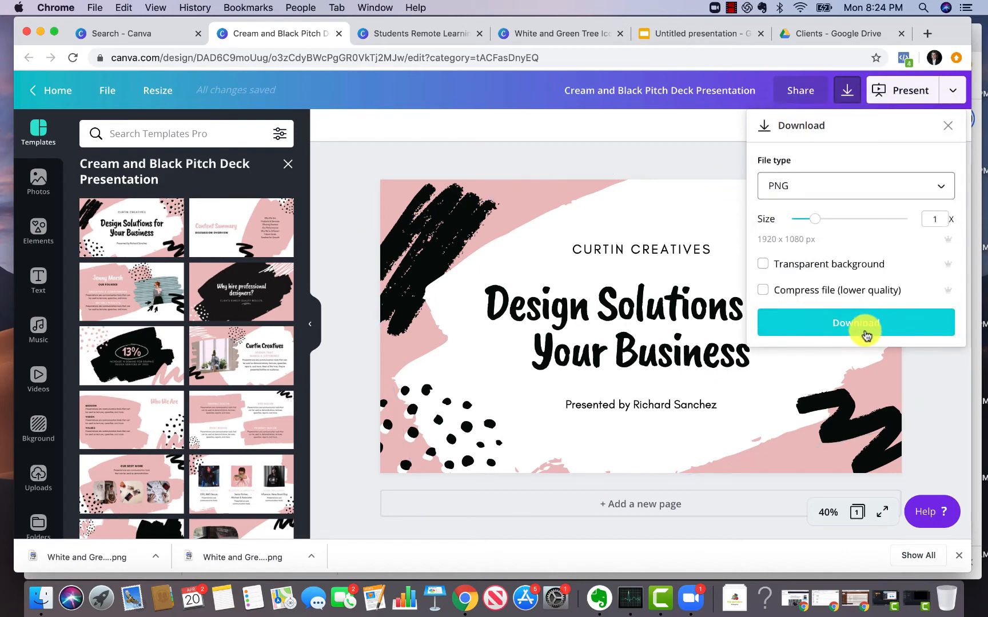
click(848, 325)
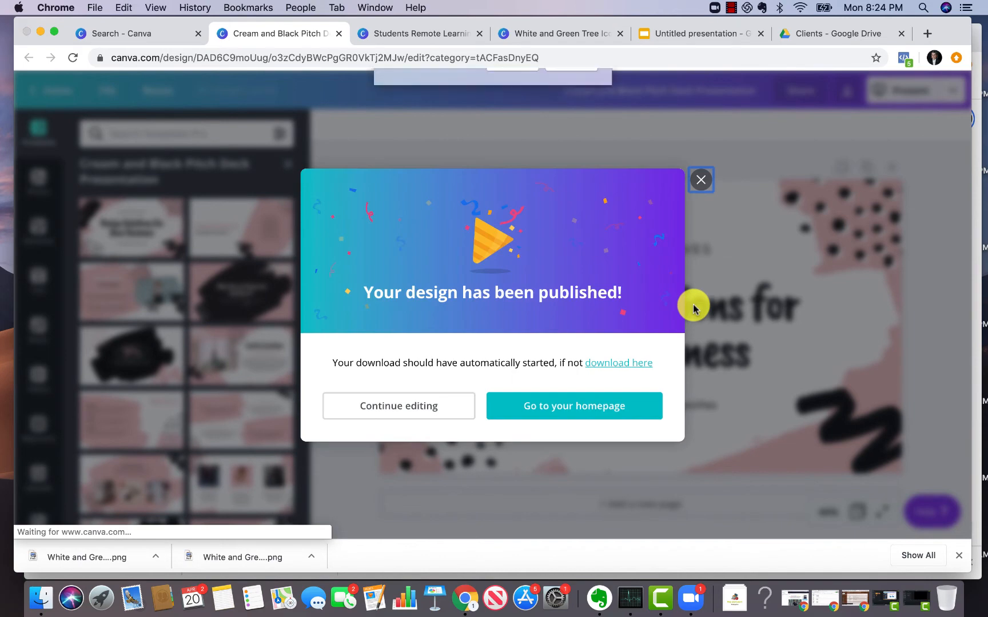
text(slide)
key(Return)
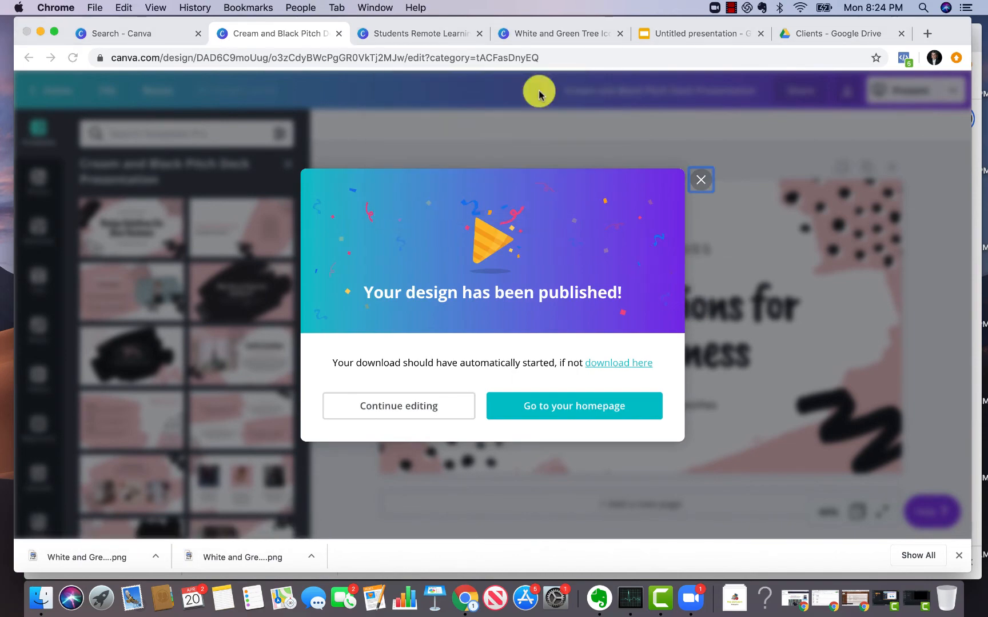
Switch to the Google Slides presentation and insert the downloaded slide.png on the blank slide.
click(660, 41)
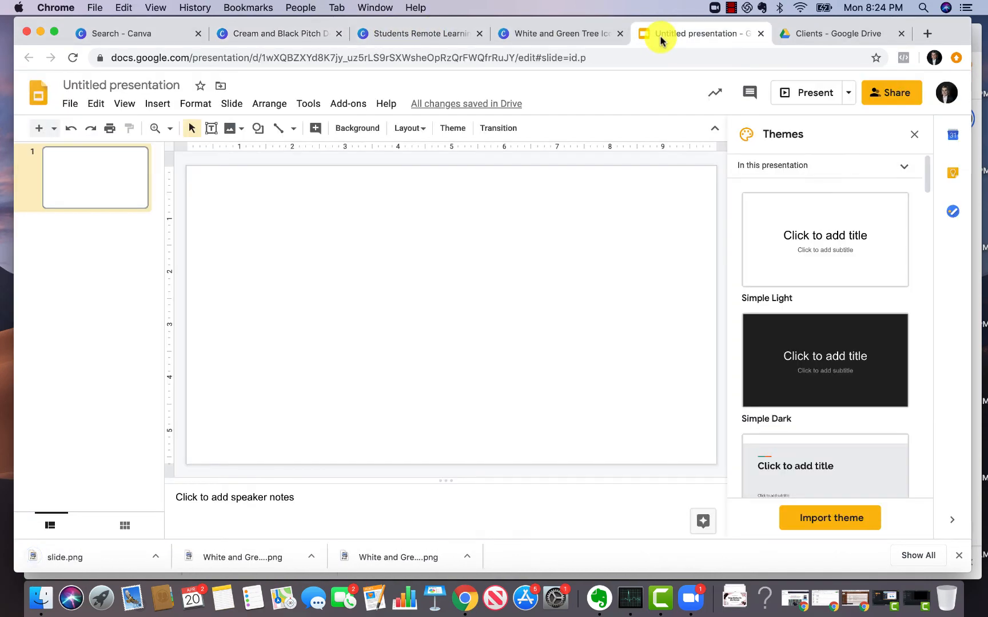
drag(30, 556, 318, 269)
drag(391, 256, 394, 261)
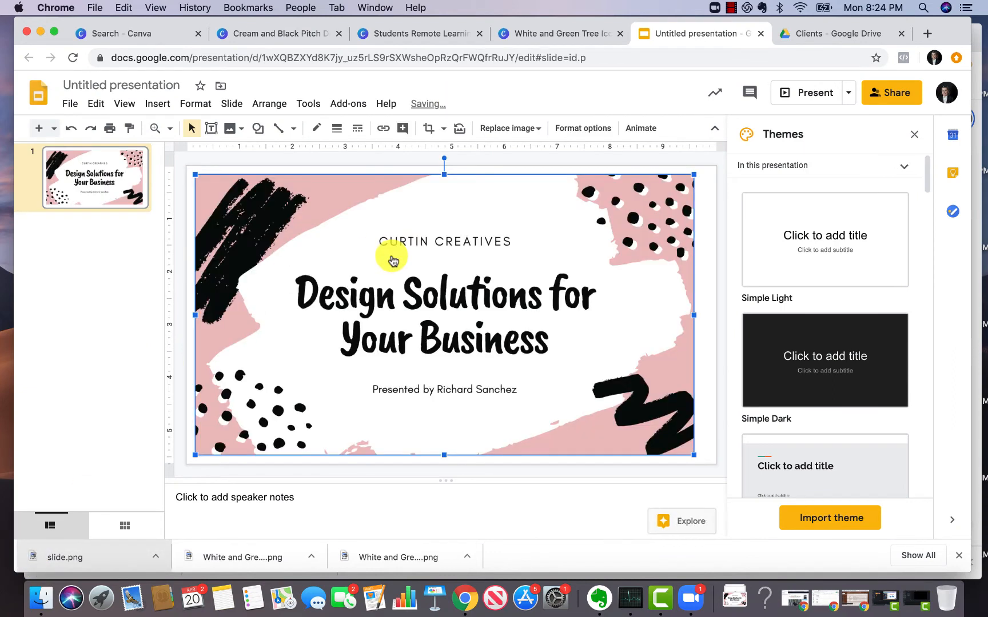
Move and stretch the inserted image to fill the whole slide from edge to edge.
drag(202, 184, 194, 175)
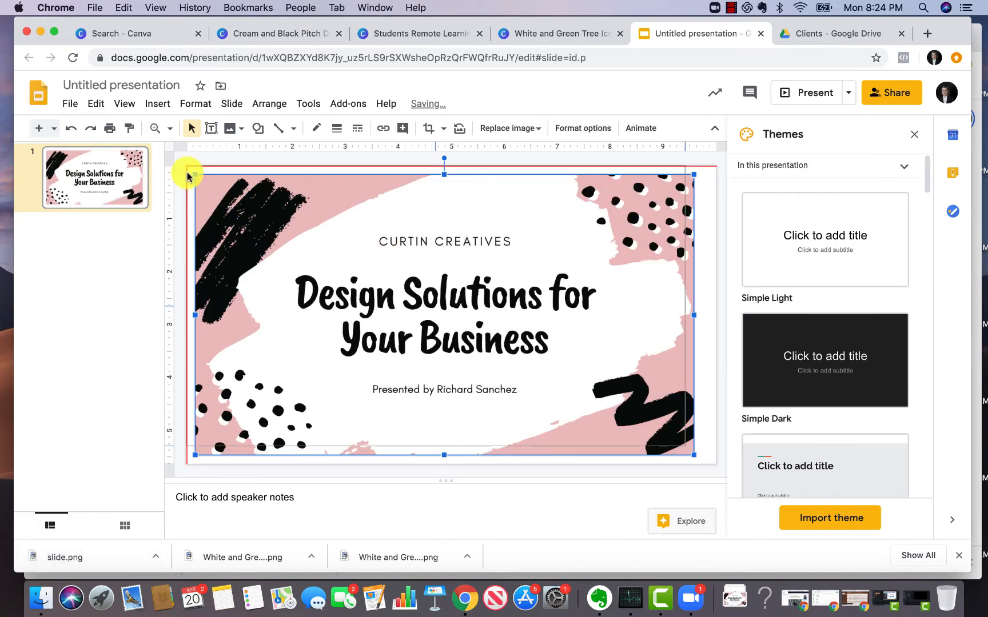
drag(679, 445, 710, 462)
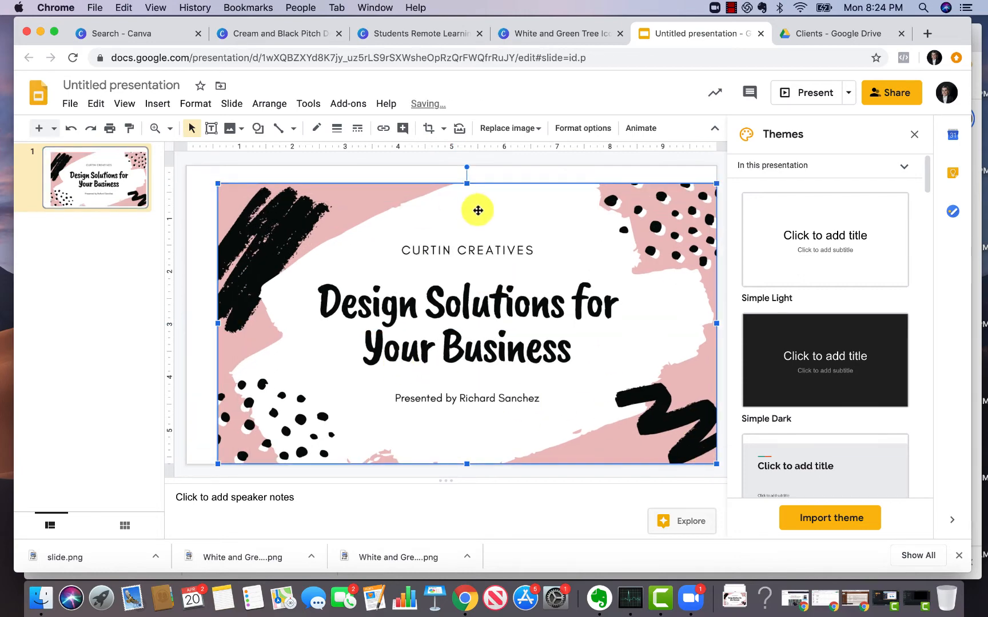
drag(466, 182, 467, 166)
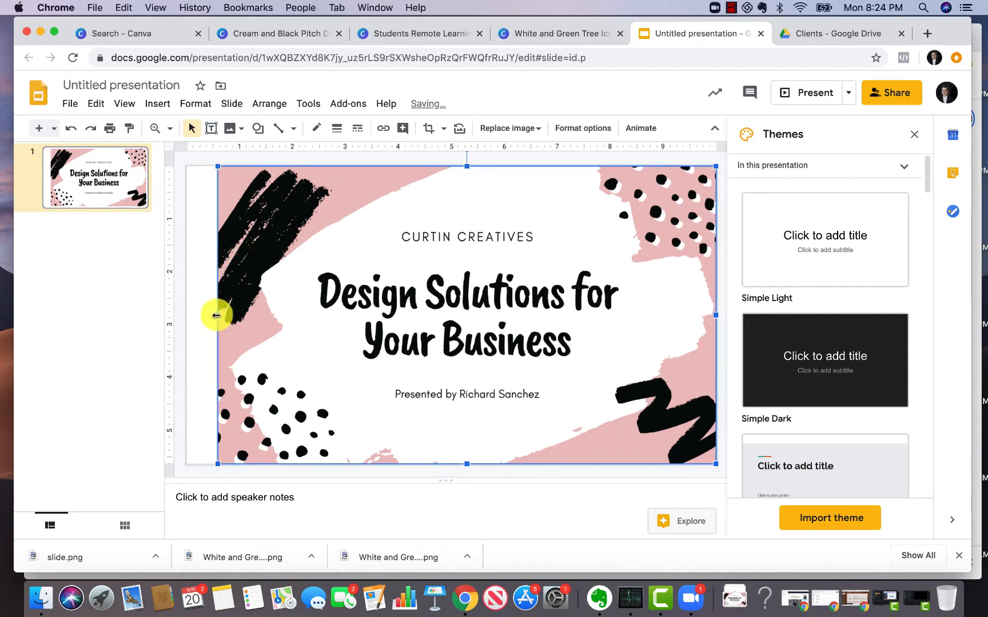
drag(216, 315, 188, 317)
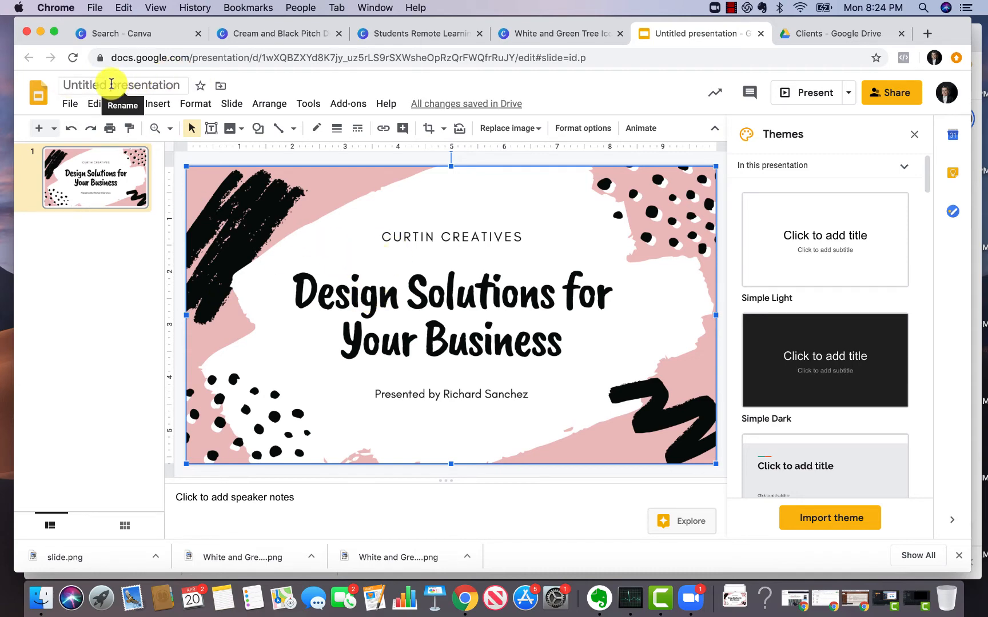
Add a second slide after the image slide and activate its title and body text placeholders.
click(36, 129)
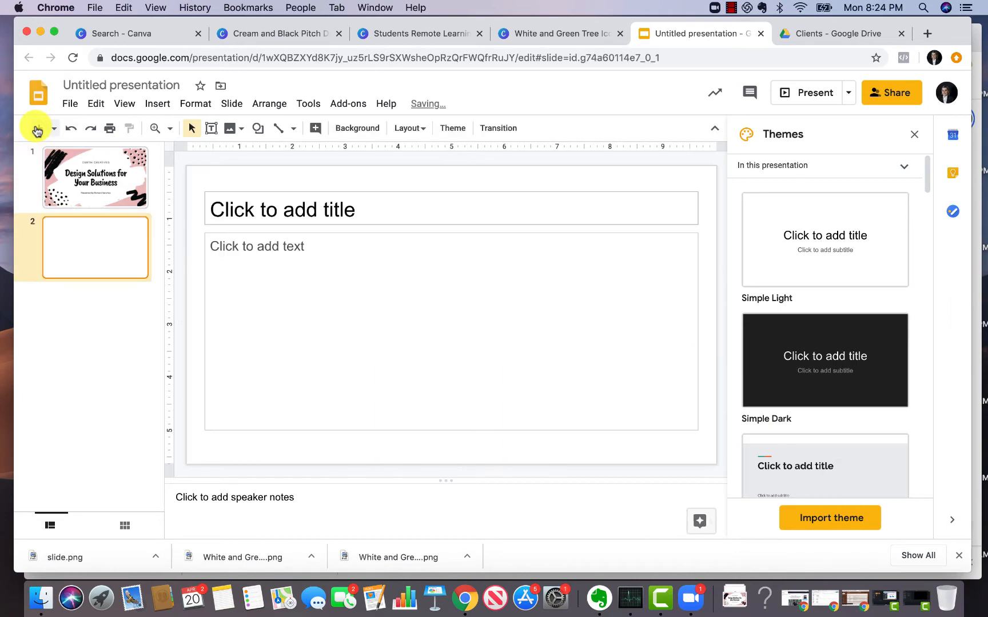
click(269, 206)
click(285, 294)
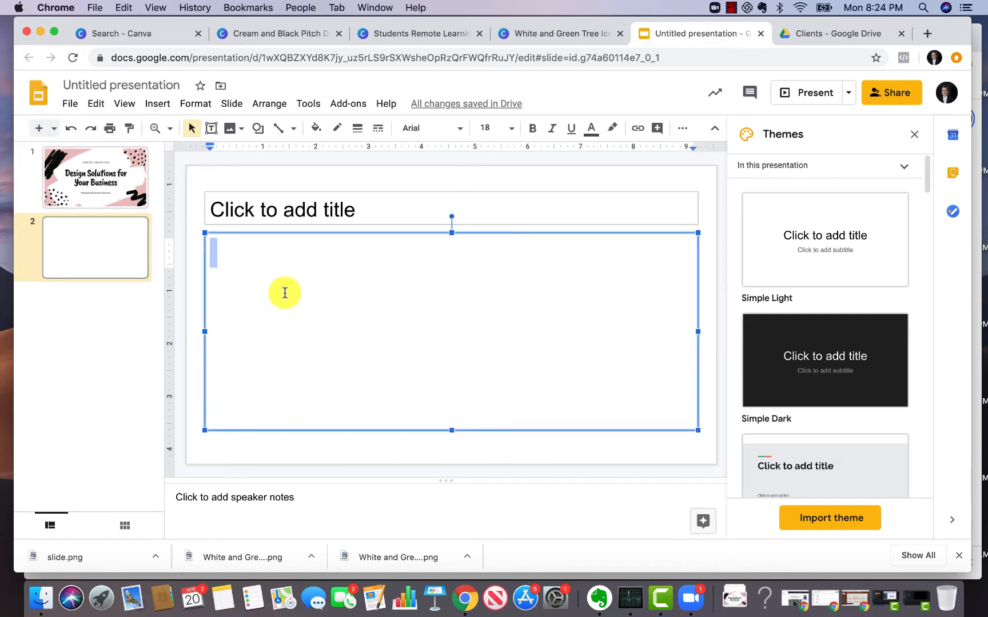
Browse the built-in slide themes, from Simple Dark through designs such as Momentum, Beach Day, Geometric and Pop.
scroll(766, 343, down, 3)
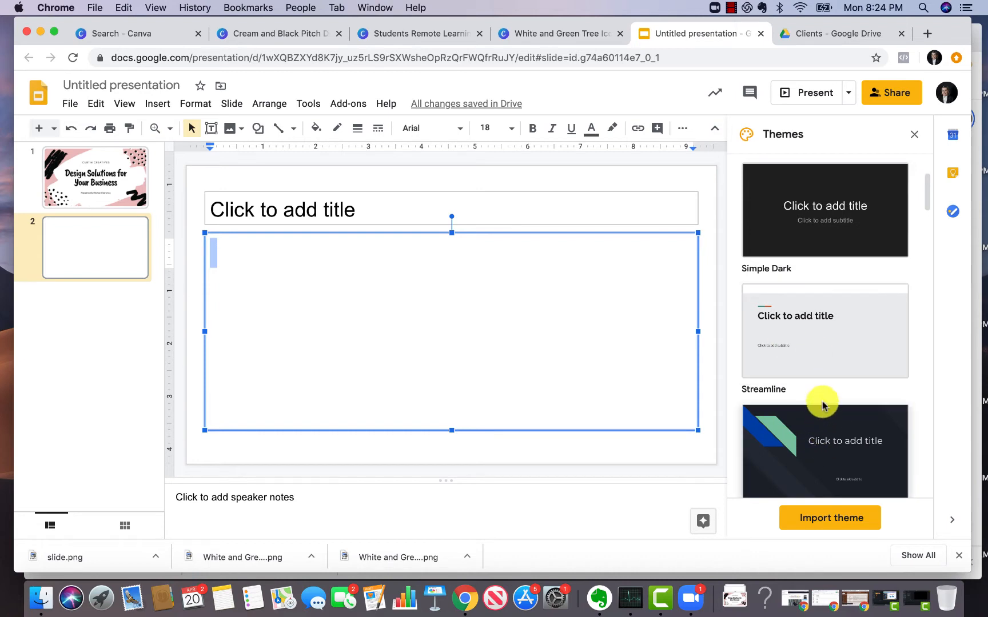
scroll(817, 388, down, 3)
scroll(854, 393, down, 3)
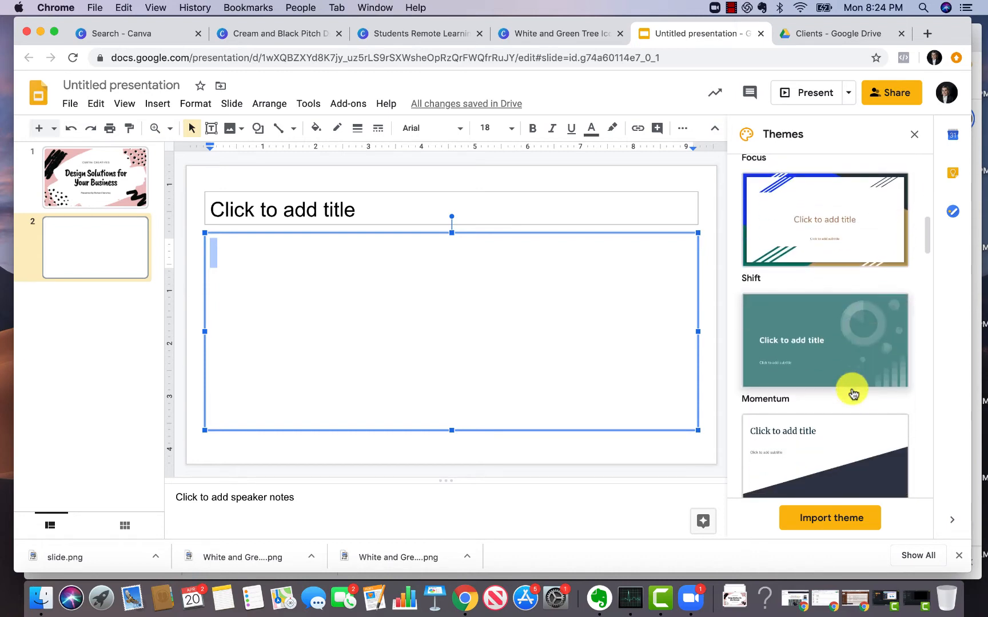
scroll(811, 275, down, 3)
scroll(812, 275, up, 5)
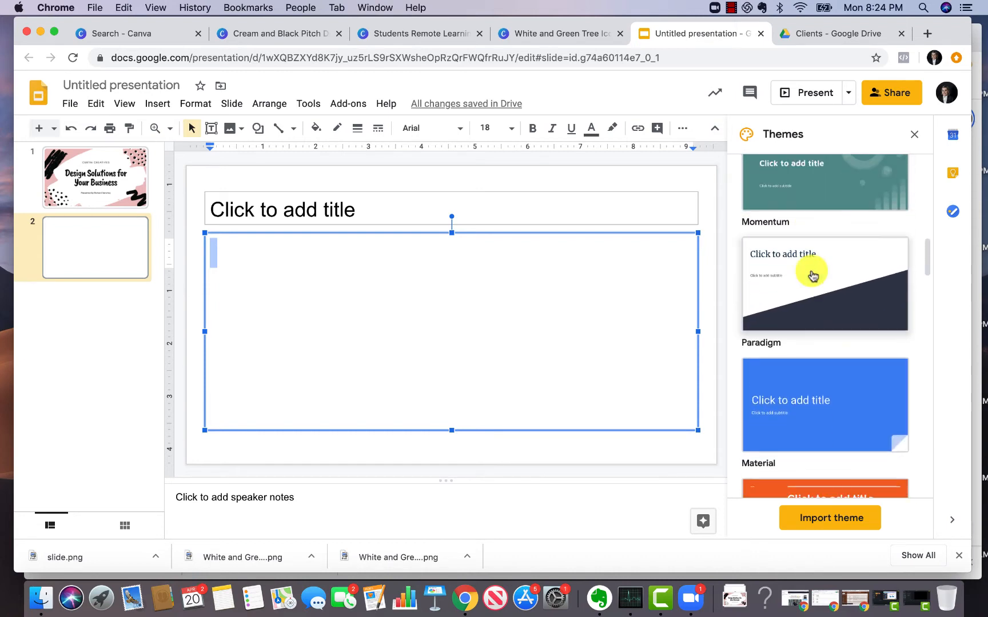
scroll(812, 274, down, 15)
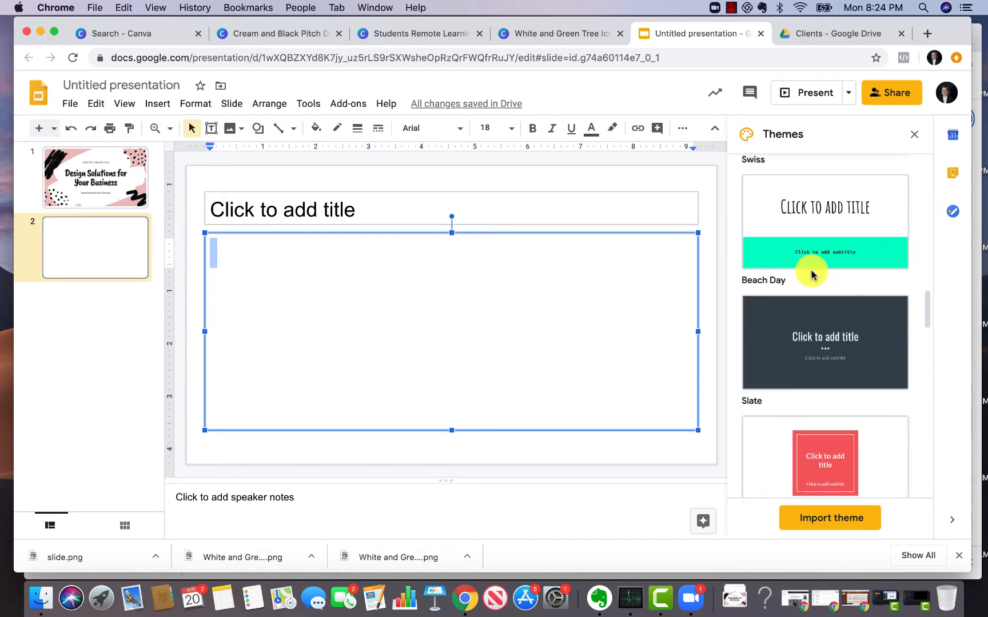
scroll(812, 274, down, 10)
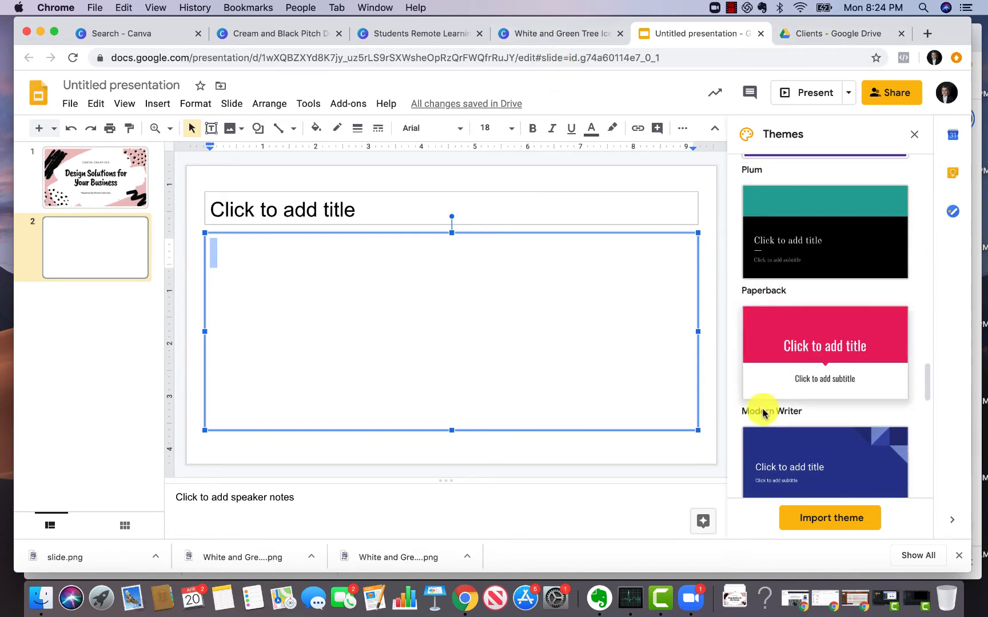
scroll(762, 411, down, 5)
scroll(764, 413, up, 1)
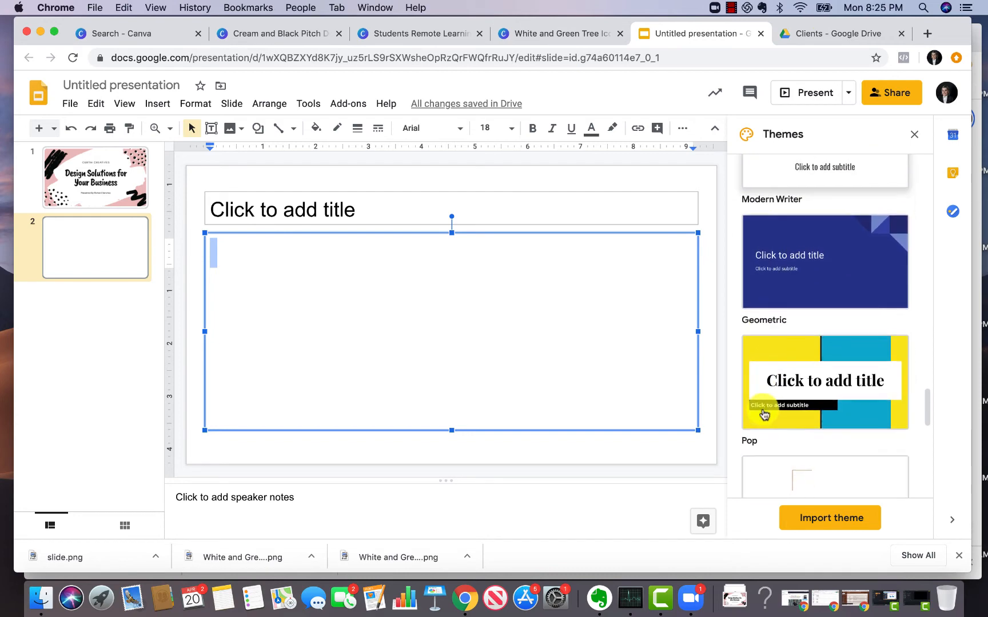
Return to the Cream and Black Pitch Deck Presentation in Canva and examine its download file type option.
click(549, 34)
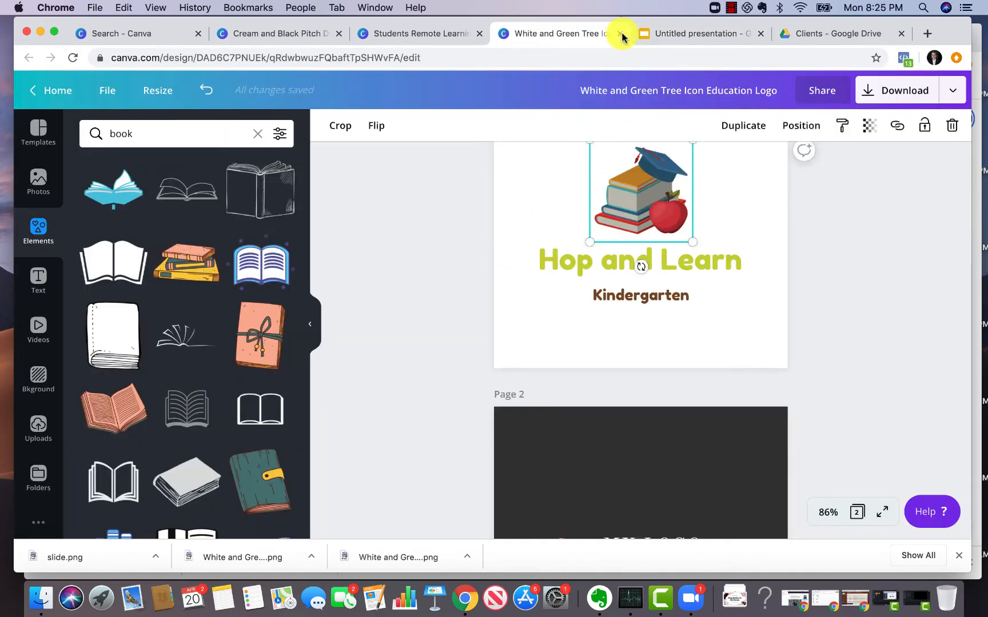
click(688, 32)
click(384, 37)
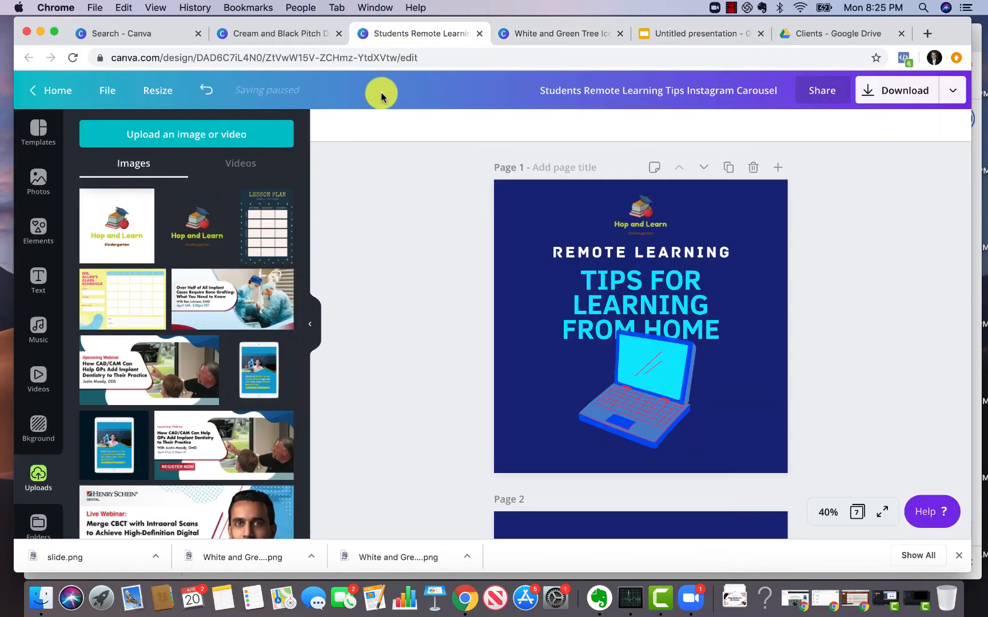
click(262, 34)
click(702, 178)
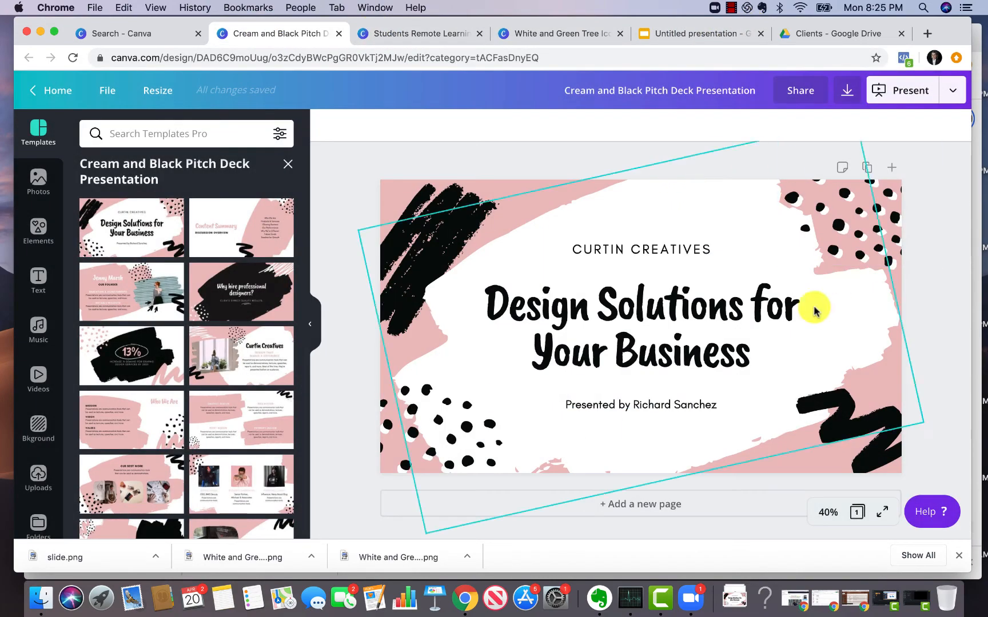
click(847, 91)
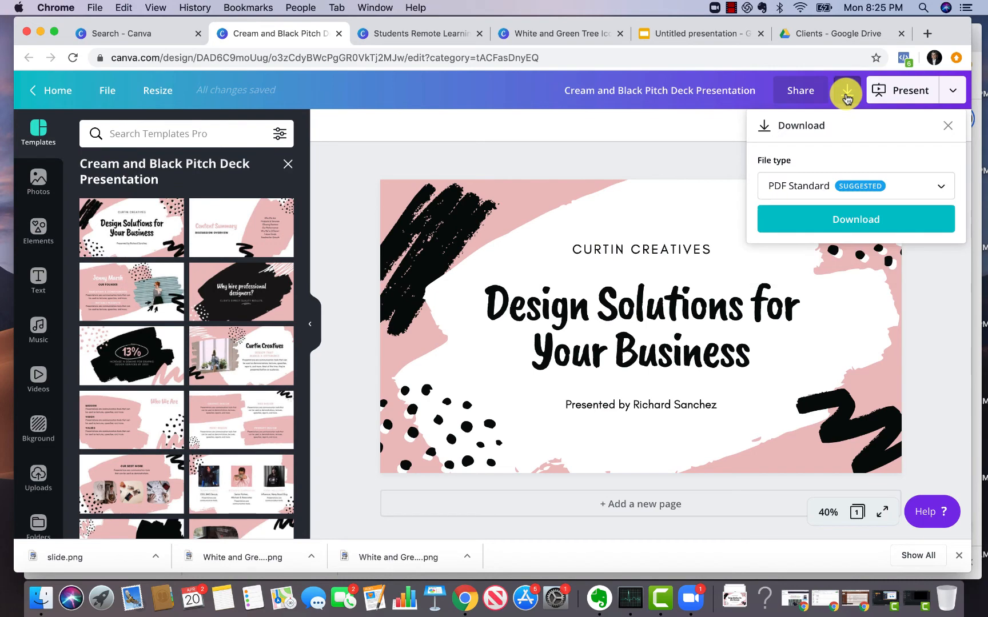
click(804, 183)
click(632, 224)
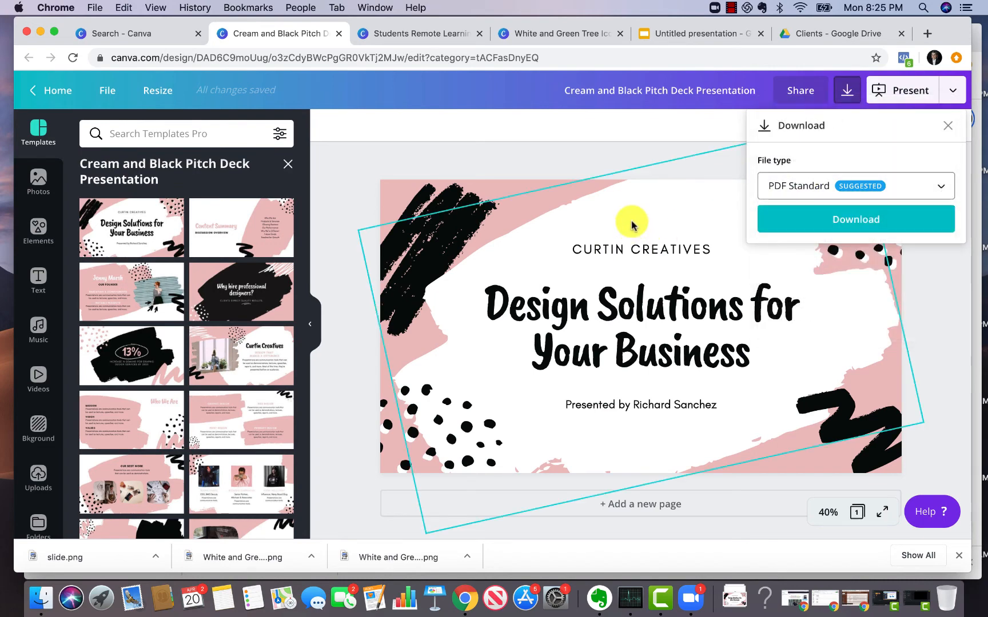
Switch back to the Google Slides presentation and view the first slide with the inserted image.
click(661, 42)
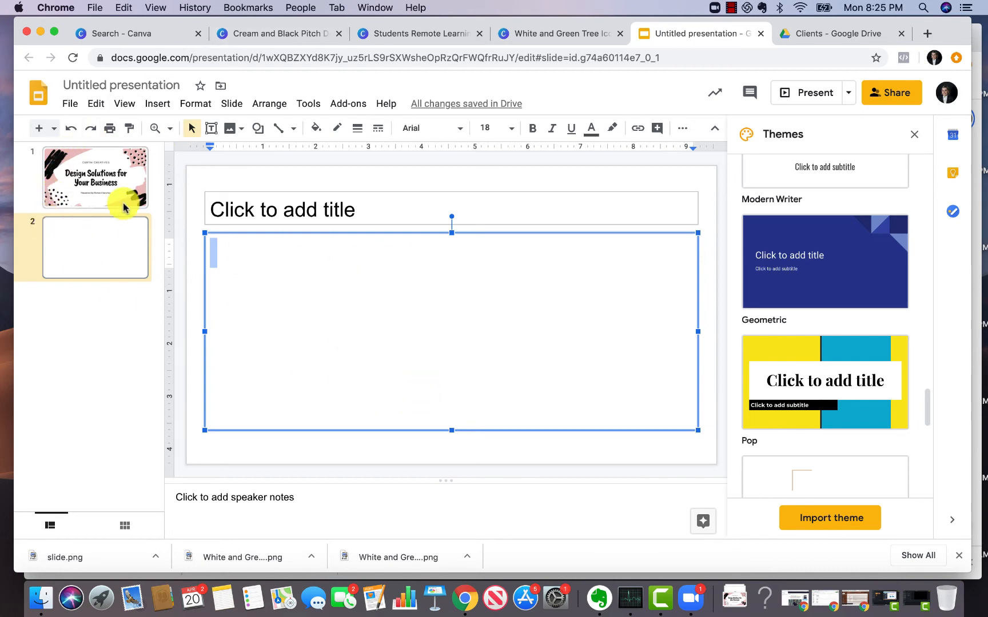
click(110, 191)
click(246, 223)
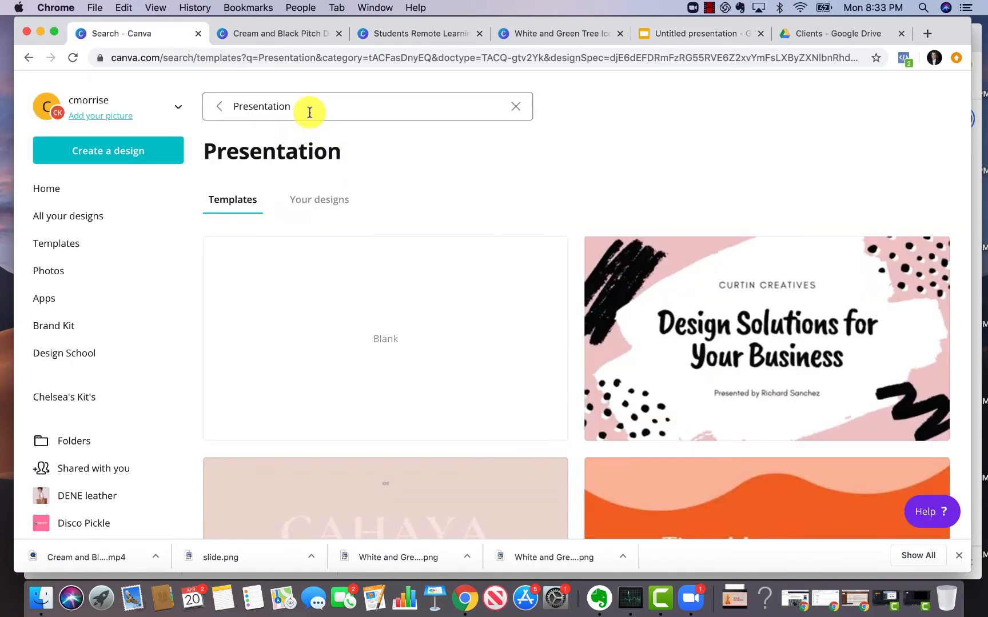
Search the Canva templates for Zoom Virtual Background.
click(310, 110)
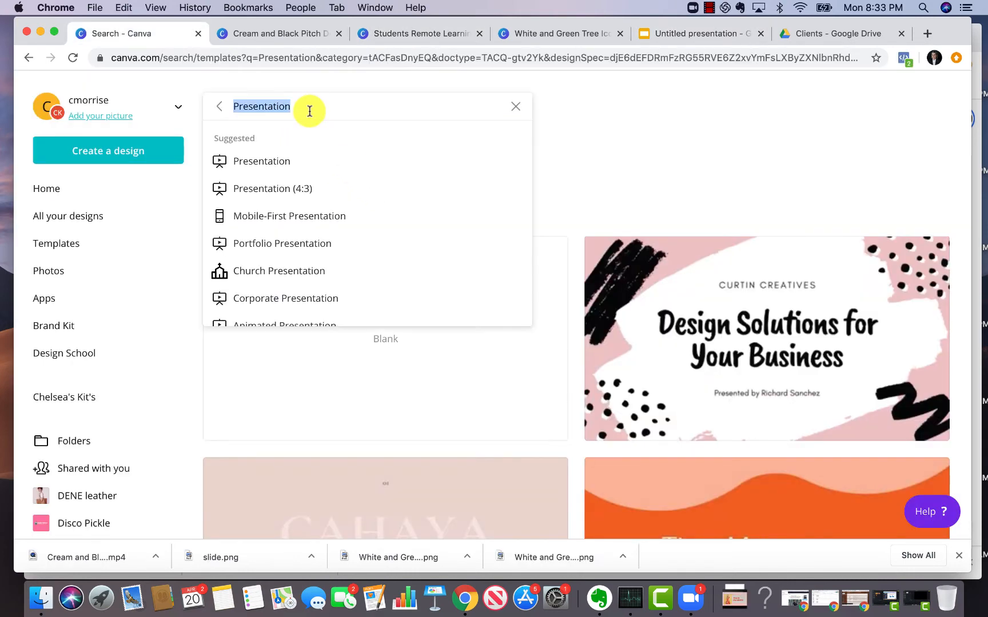
text(zoo)
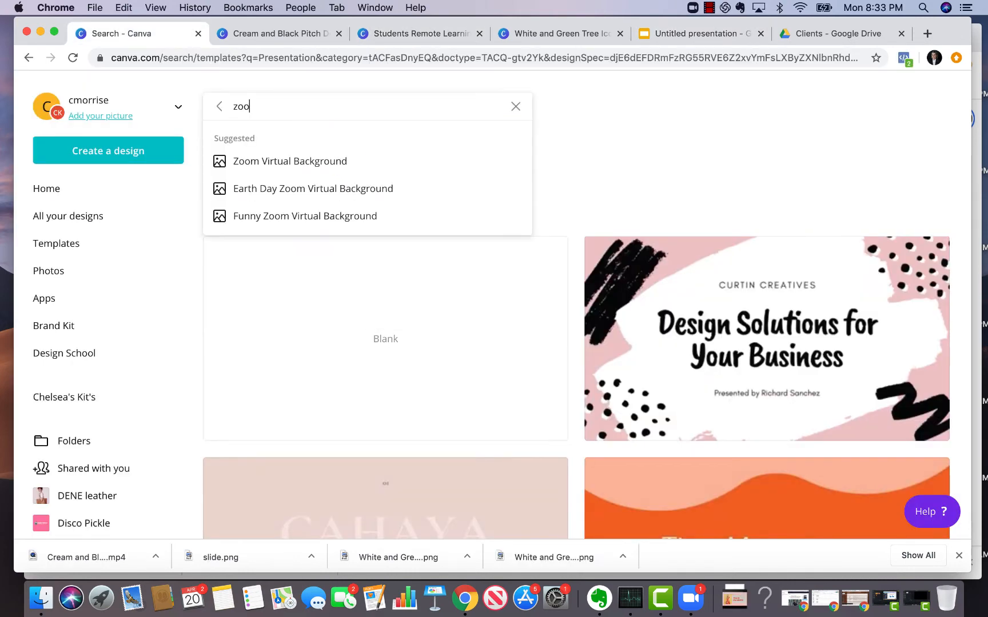
click(305, 161)
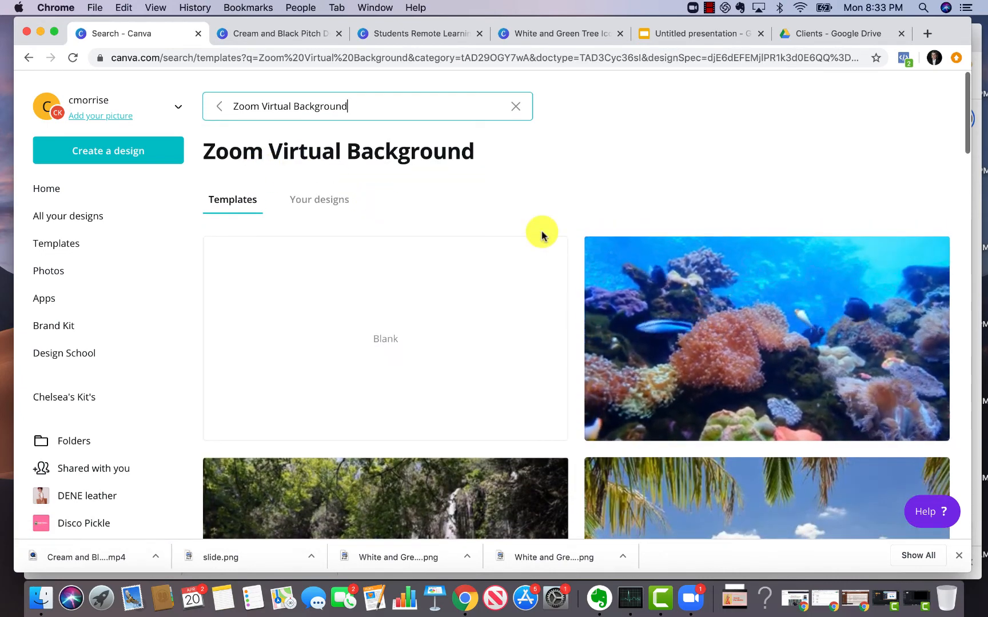
Look through the Zoom Virtual Background templates, including the nature scenes, Conference Call Bingo and office designs.
scroll(542, 235, down, 8)
scroll(542, 235, up, 7)
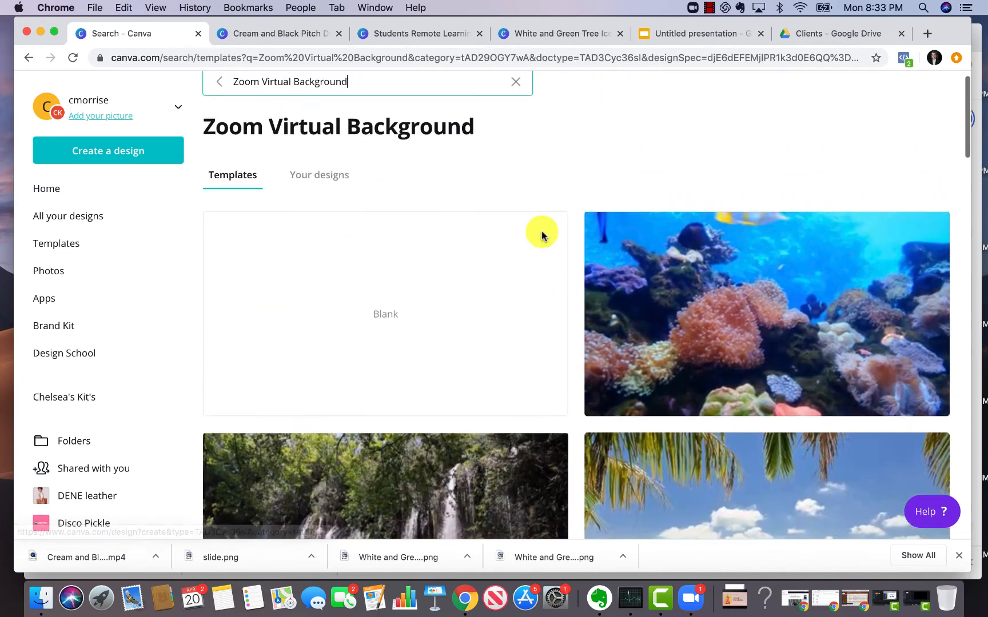
scroll(542, 235, down, 10)
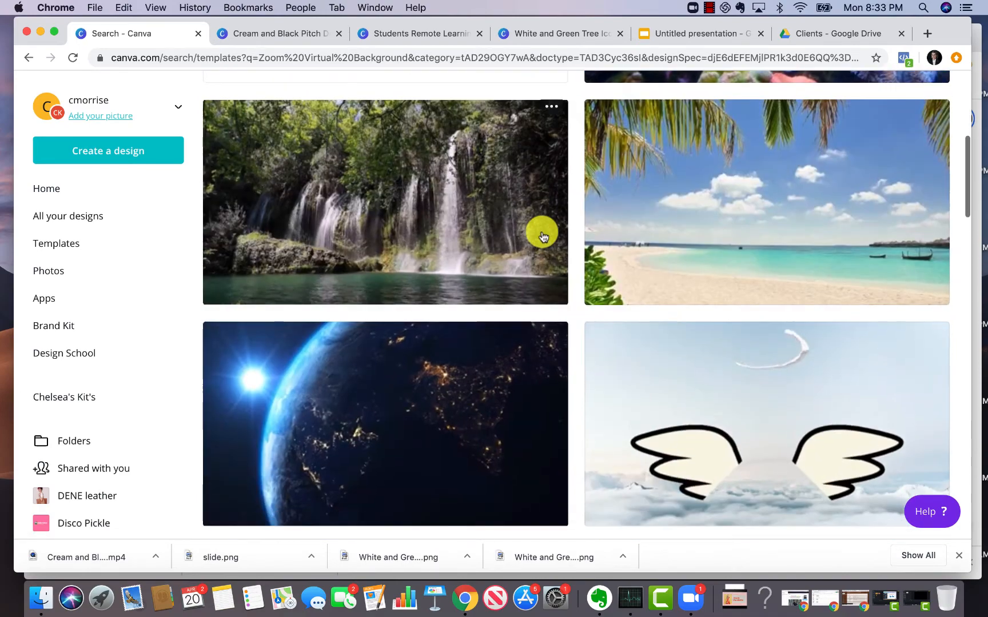
scroll(542, 235, down, 12)
scroll(542, 235, up, 17)
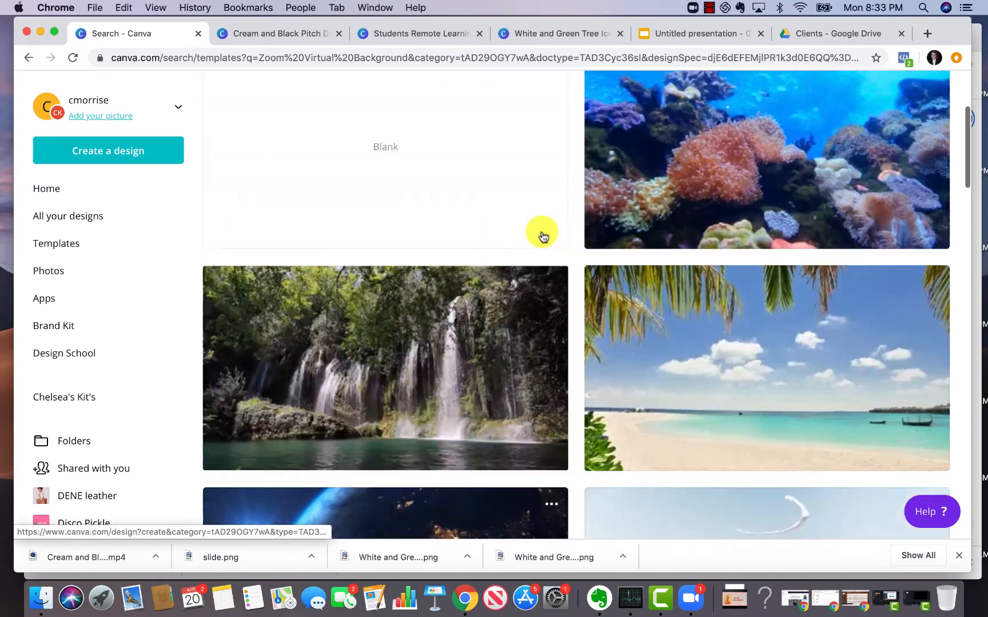
scroll(629, 257, up, 6)
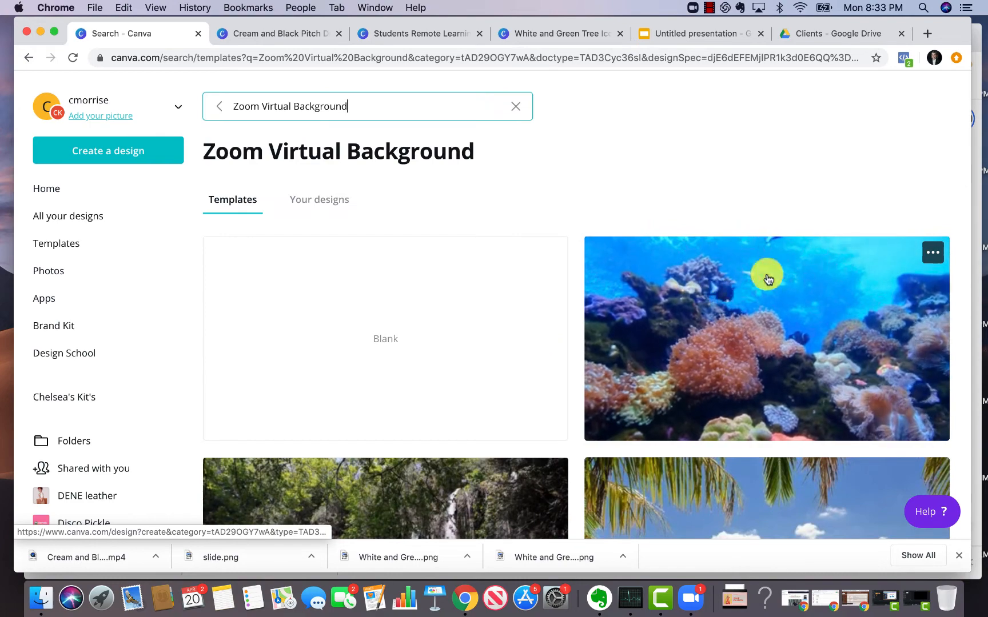
scroll(768, 279, down, 3)
scroll(753, 236, down, 10)
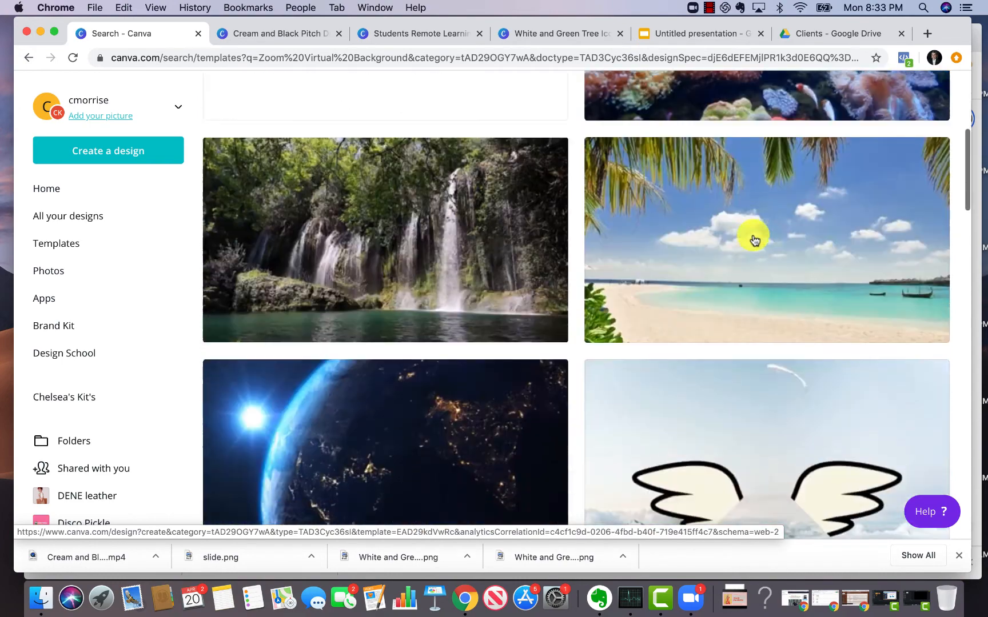
scroll(744, 240, up, 6)
scroll(713, 304, down, 20)
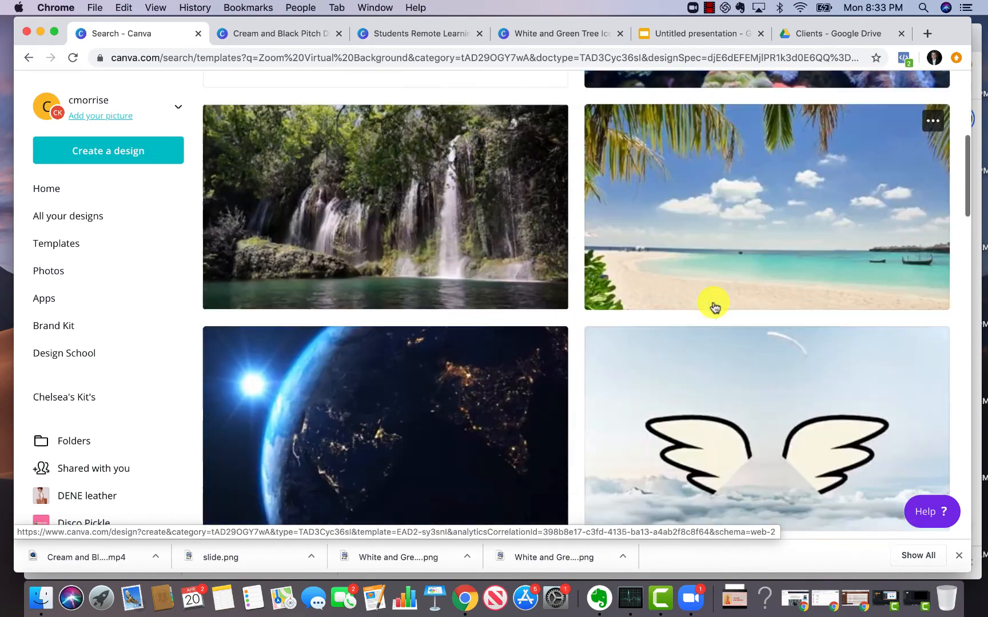
scroll(714, 307, down, 18)
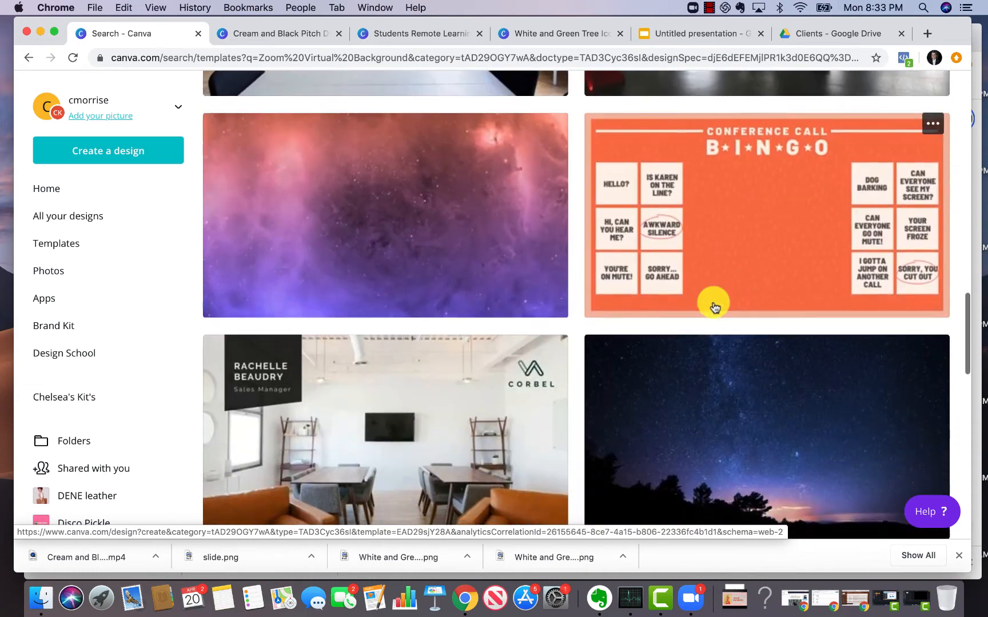
scroll(714, 307, up, 5)
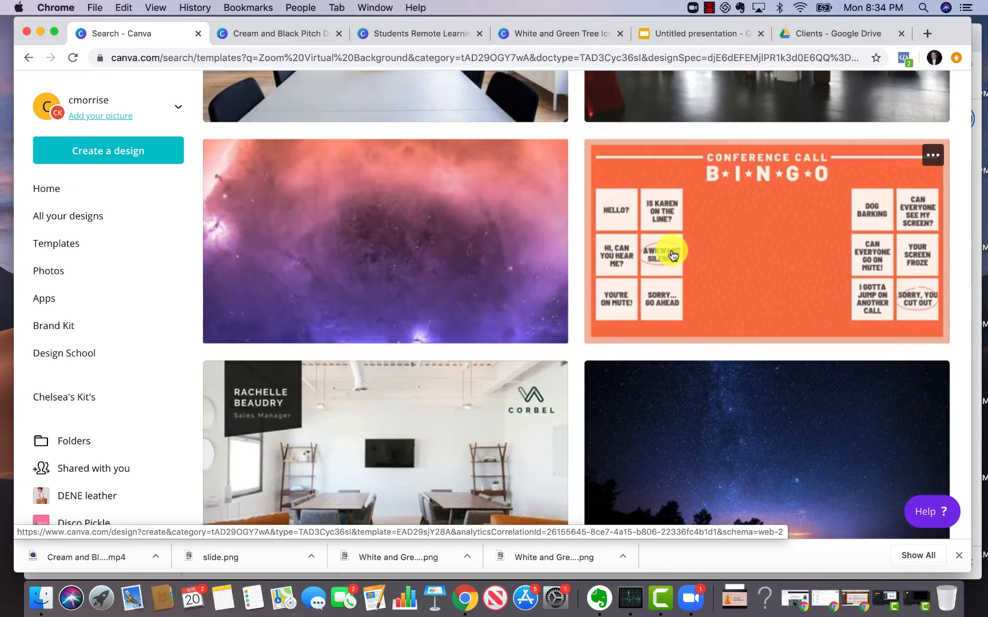
scroll(663, 260, down, 7)
scroll(673, 254, down, 13)
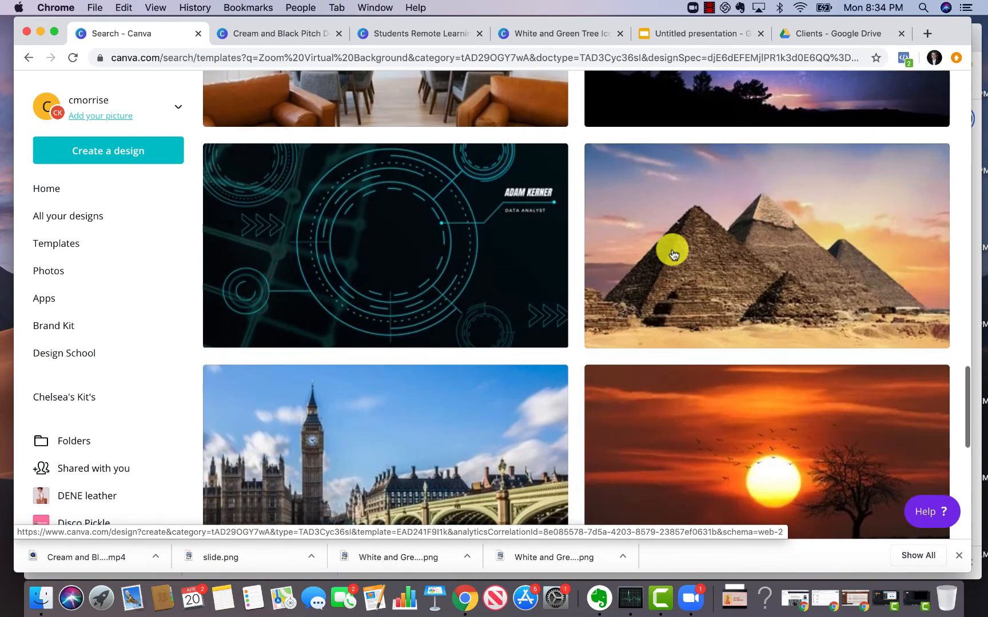
scroll(673, 254, up, 14)
scroll(629, 252, up, 20)
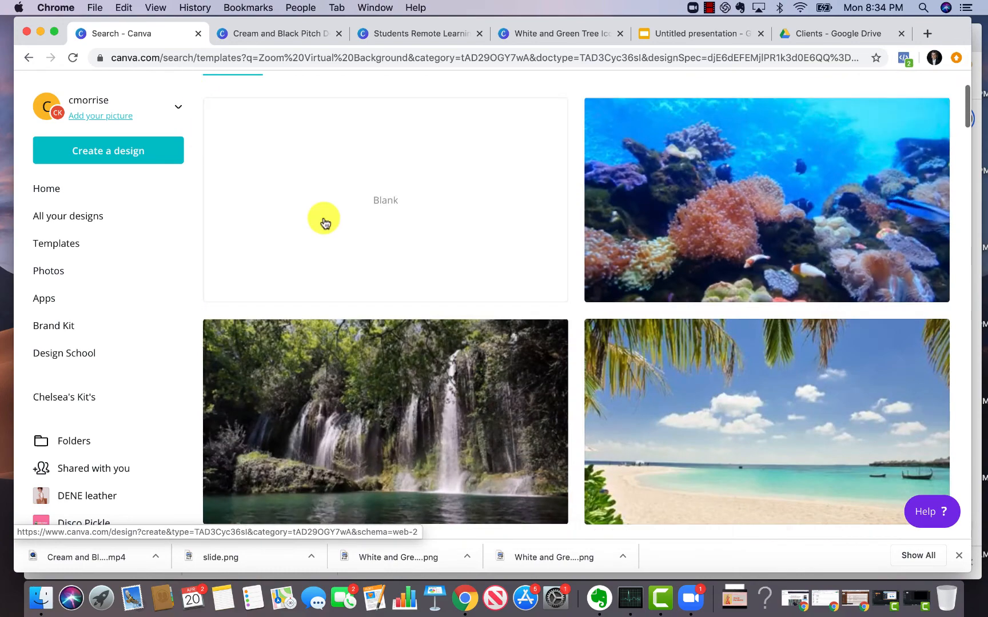
Open the underwater coral reef Zoom background template and download it as an MP4 video.
scroll(286, 183, up, 5)
click(708, 373)
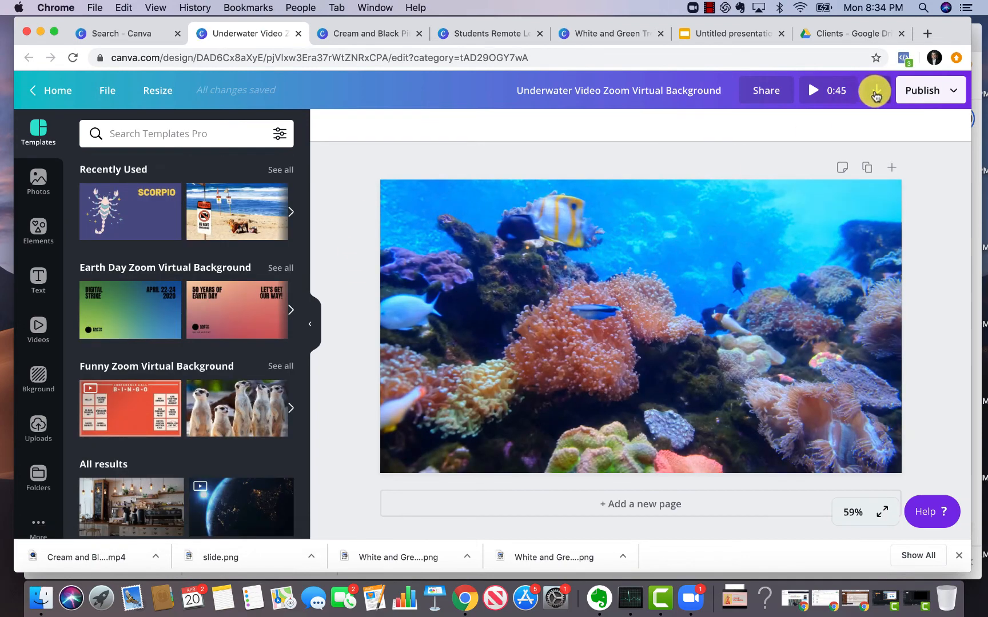
click(875, 91)
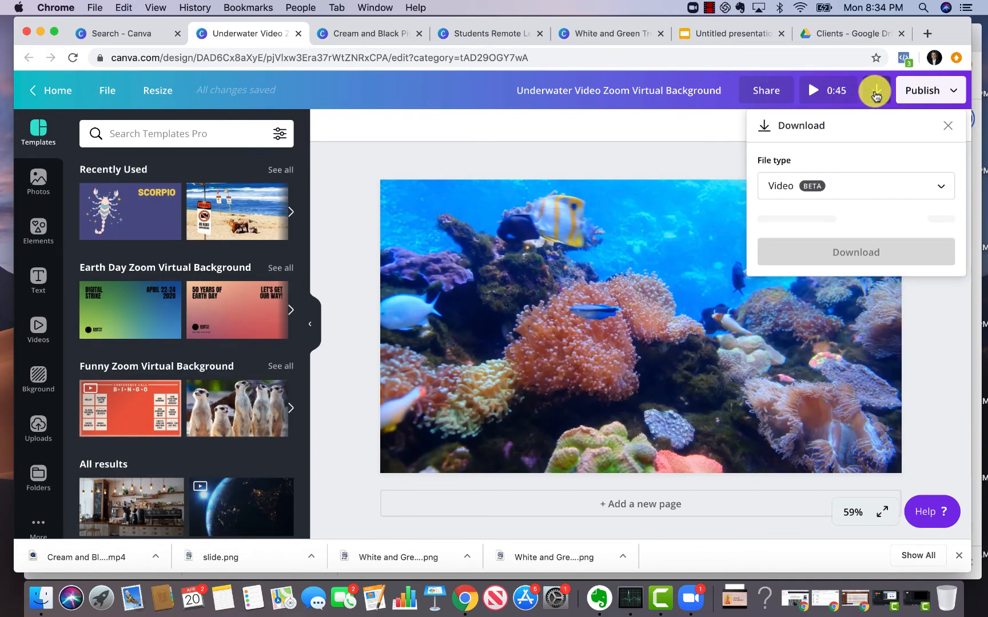
click(801, 191)
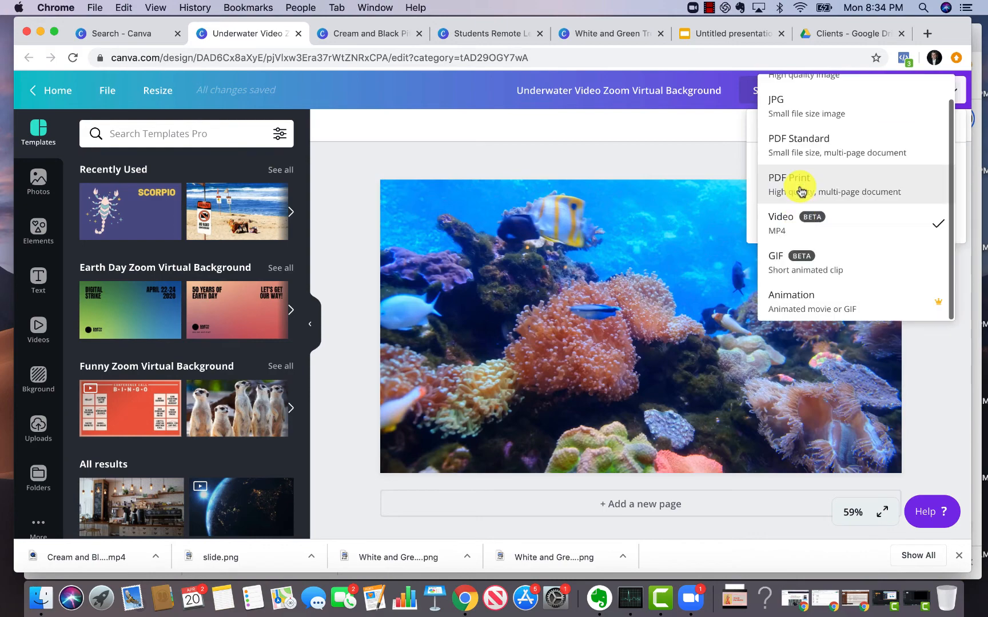
click(788, 227)
click(834, 220)
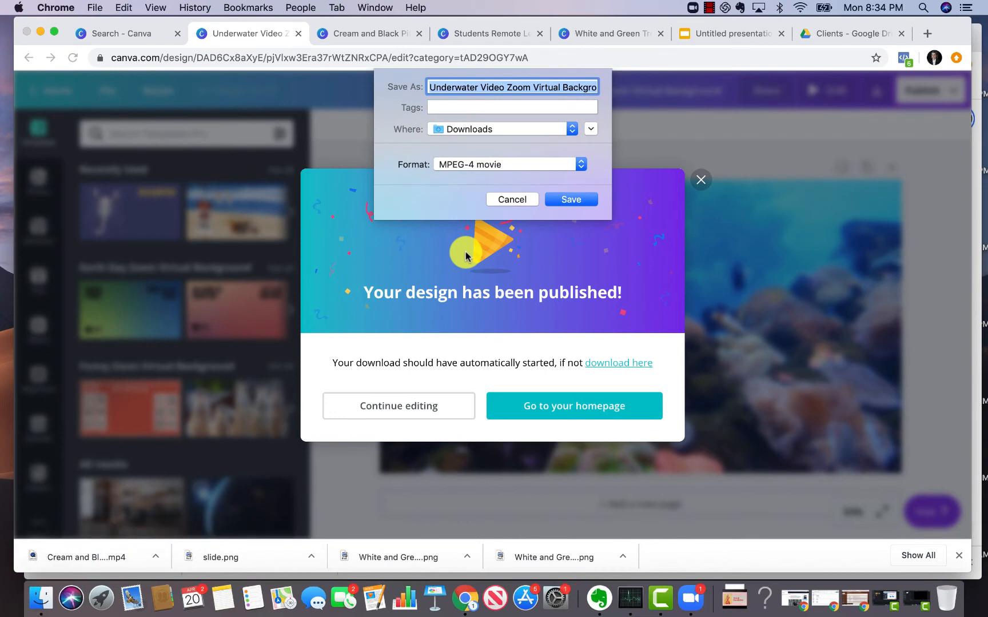
Save the video as "sea background" in the Downloads folder and dismiss the published-design message.
text(sea )
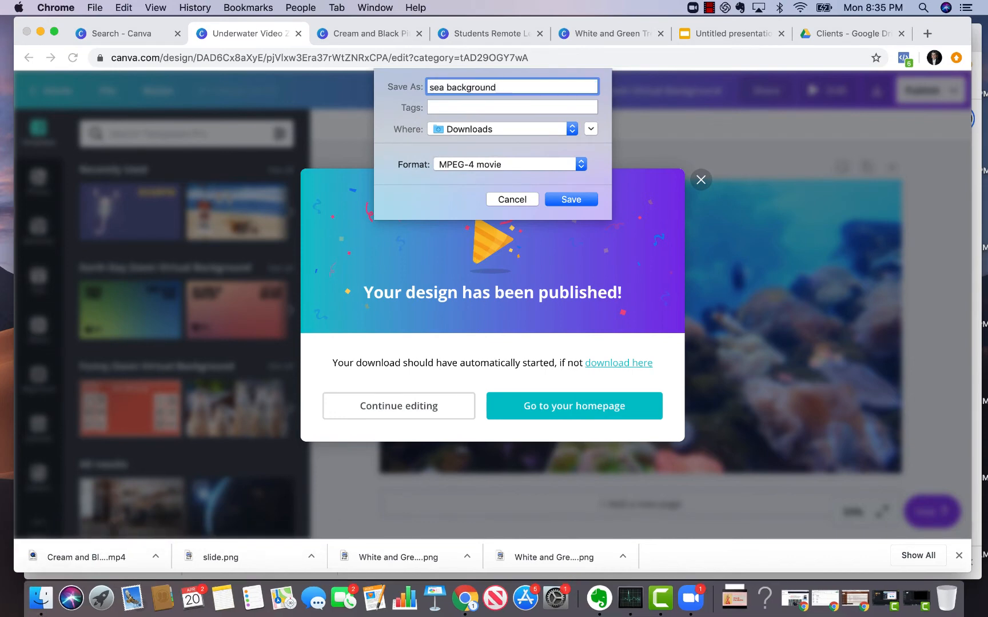
text(background)
key(Return)
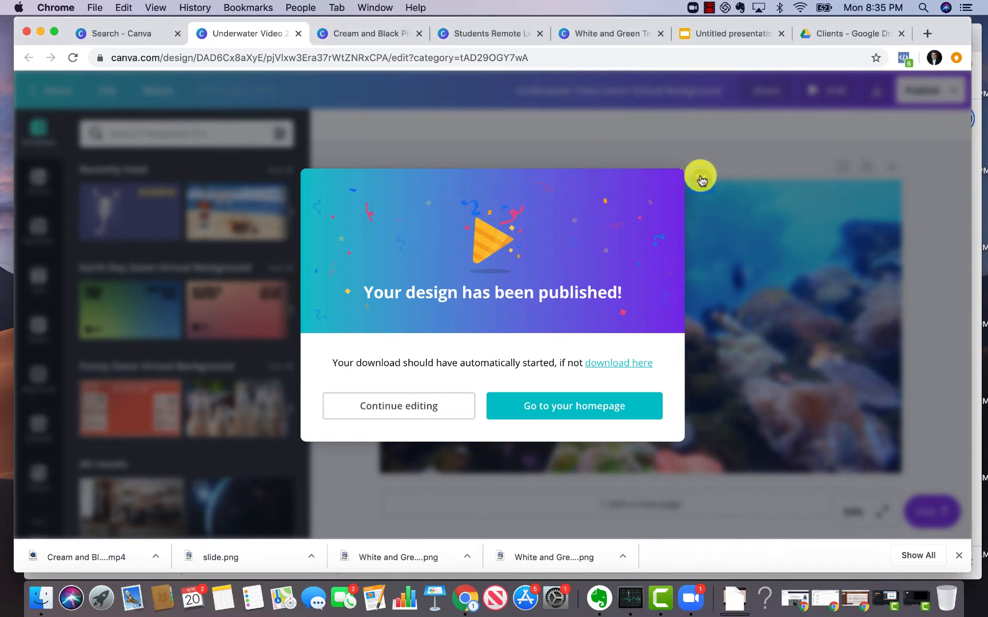
click(701, 179)
Add a second page with the same underwater video to the Zoom background design.
click(628, 504)
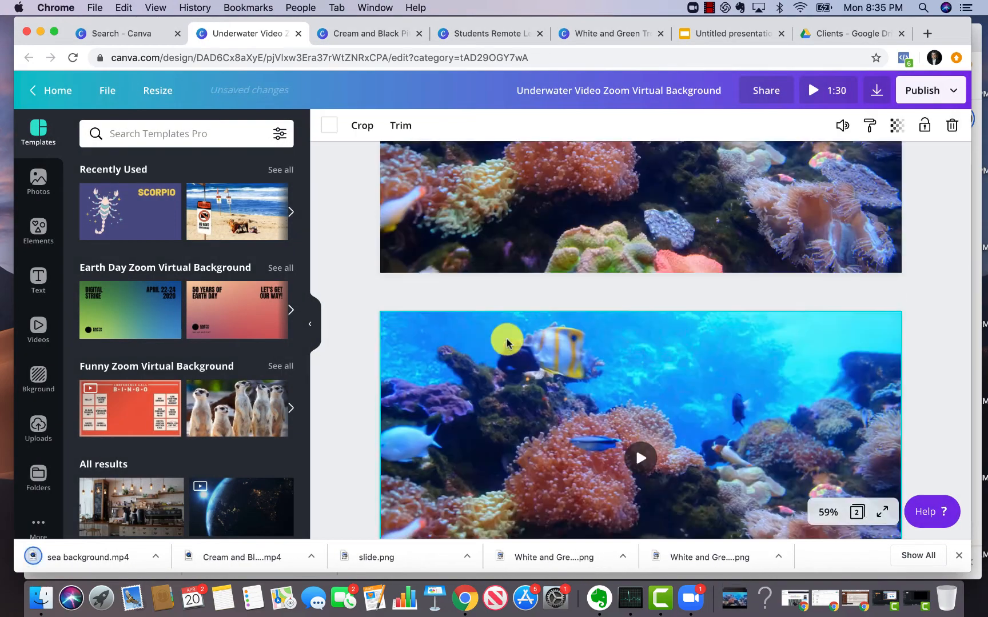
Remove the underwater video from page 2 of the Zoom background design, leaving the page blank.
key(Delete)
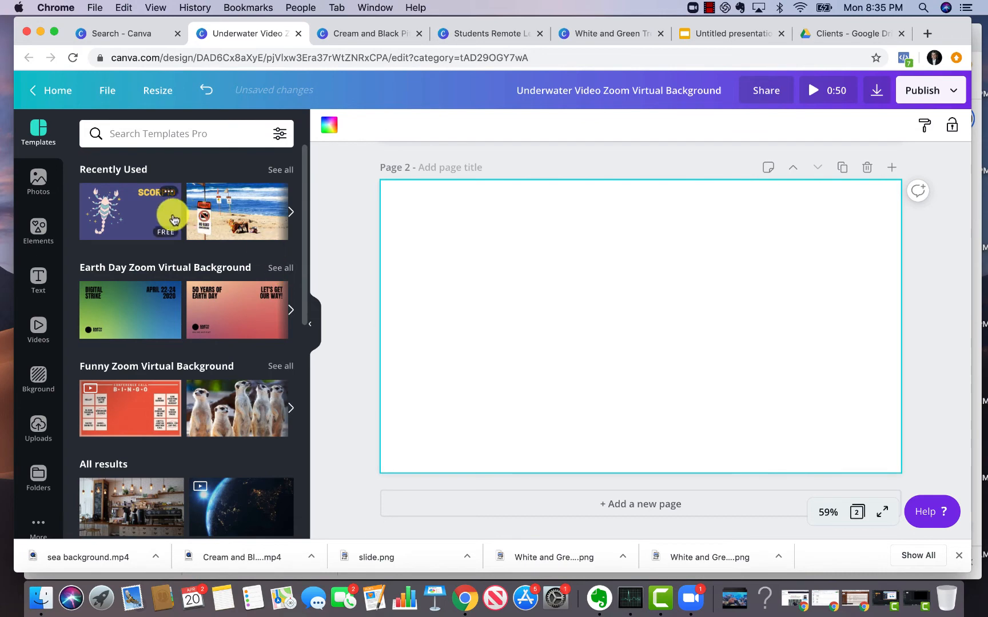
scroll(118, 220, down, 3)
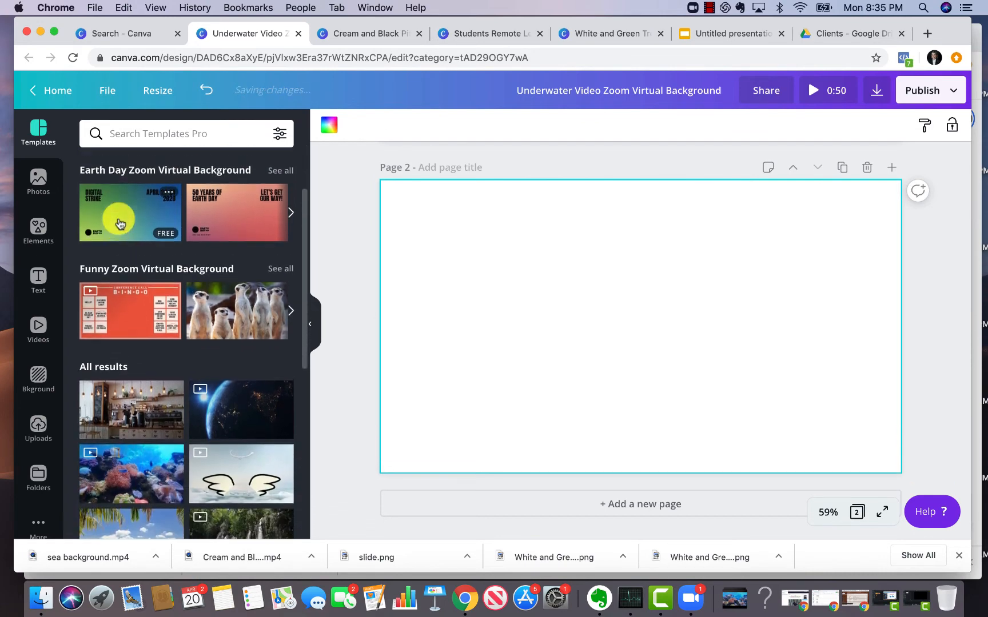
scroll(172, 247, down, 3)
scroll(172, 240, up, 5)
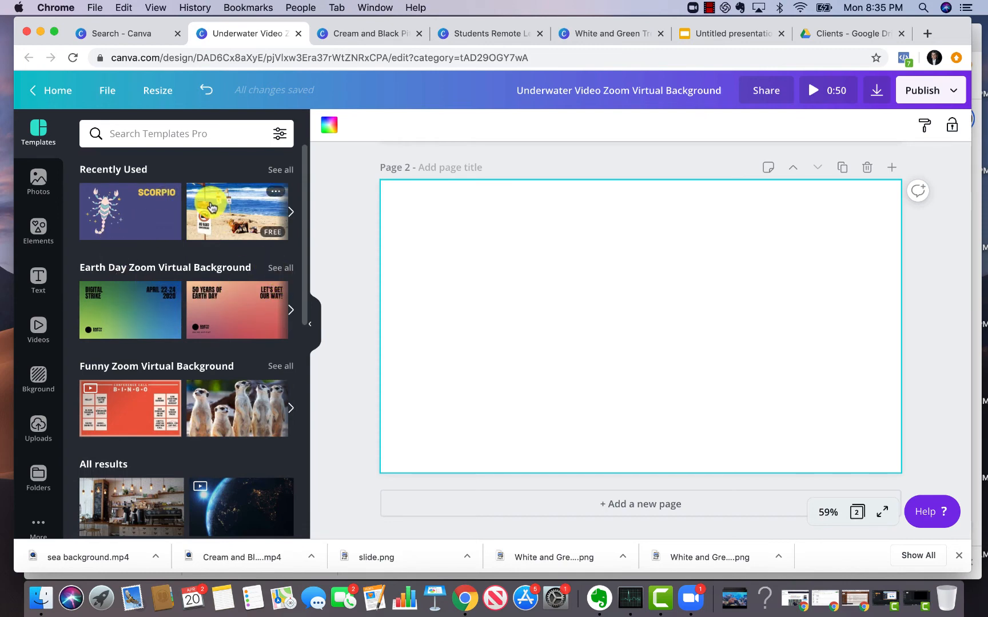
Apply the orange-and-green Earth Day template with Strike, Divest and Vote to page 2 and delete its STRIKE heading.
click(280, 271)
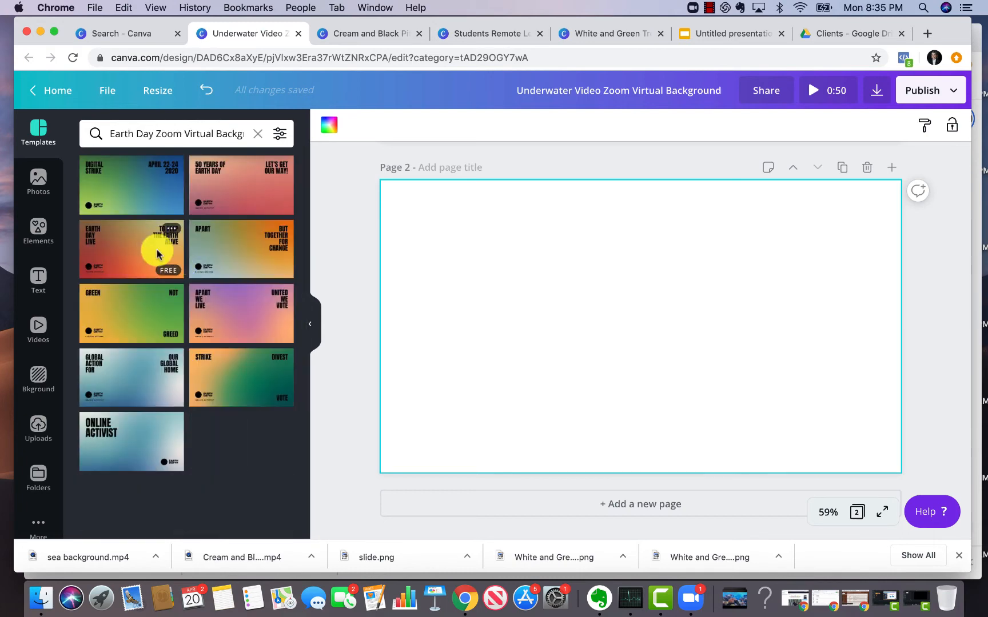
click(273, 379)
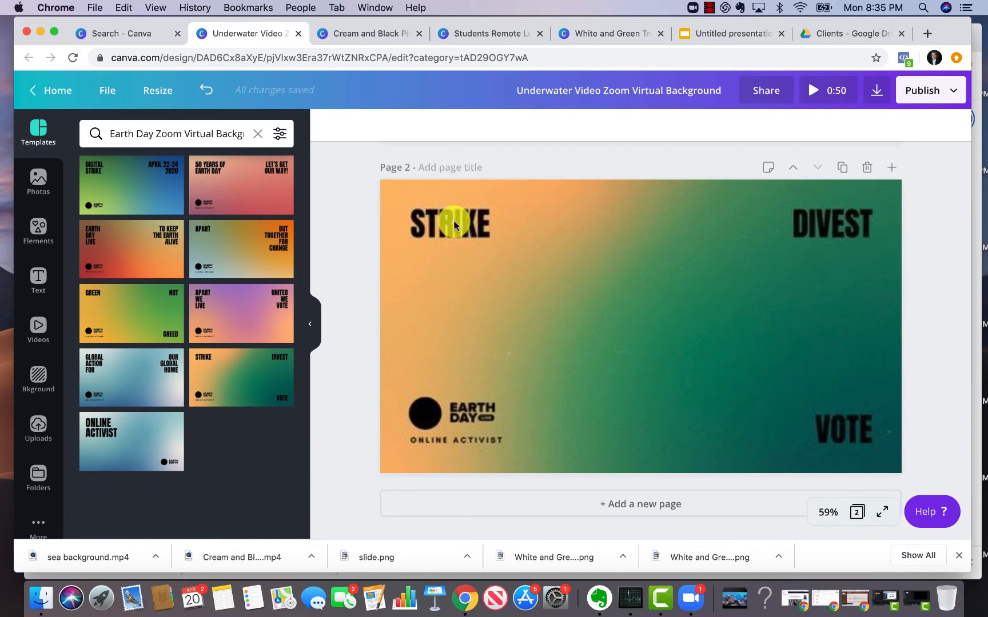
click(869, 296)
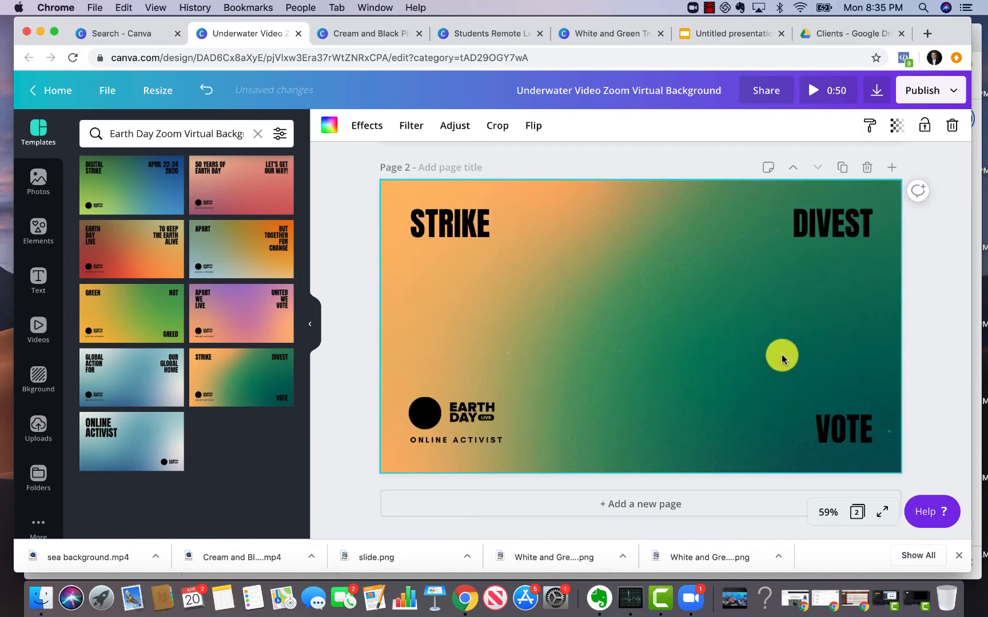
click(463, 214)
key(Delete)
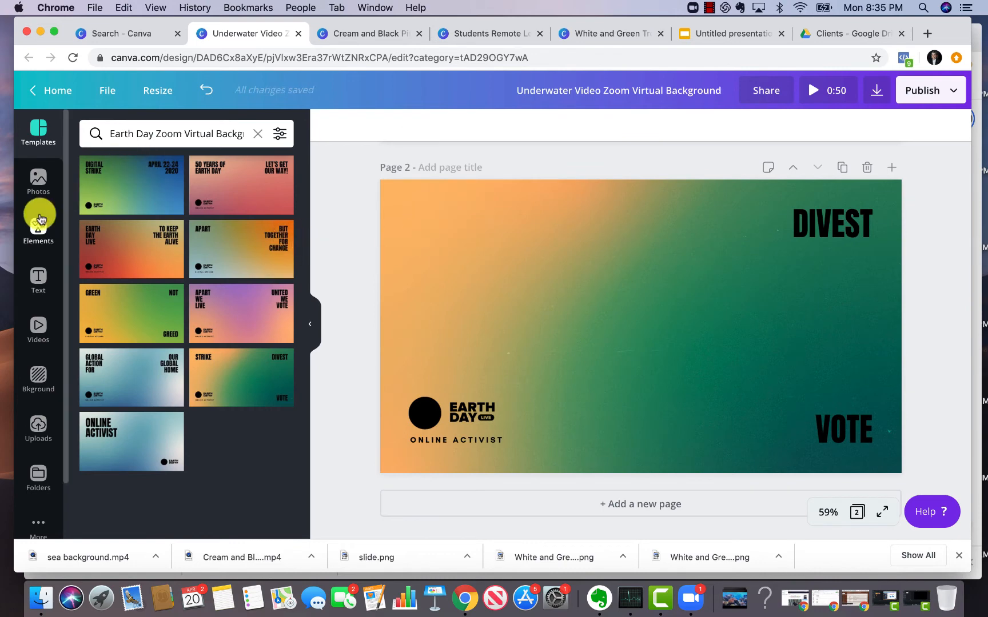
Try placing the uploaded Hop and Learn Kindergarten logo, scaled down, in the upper-left corner of the page 2 artwork.
click(38, 228)
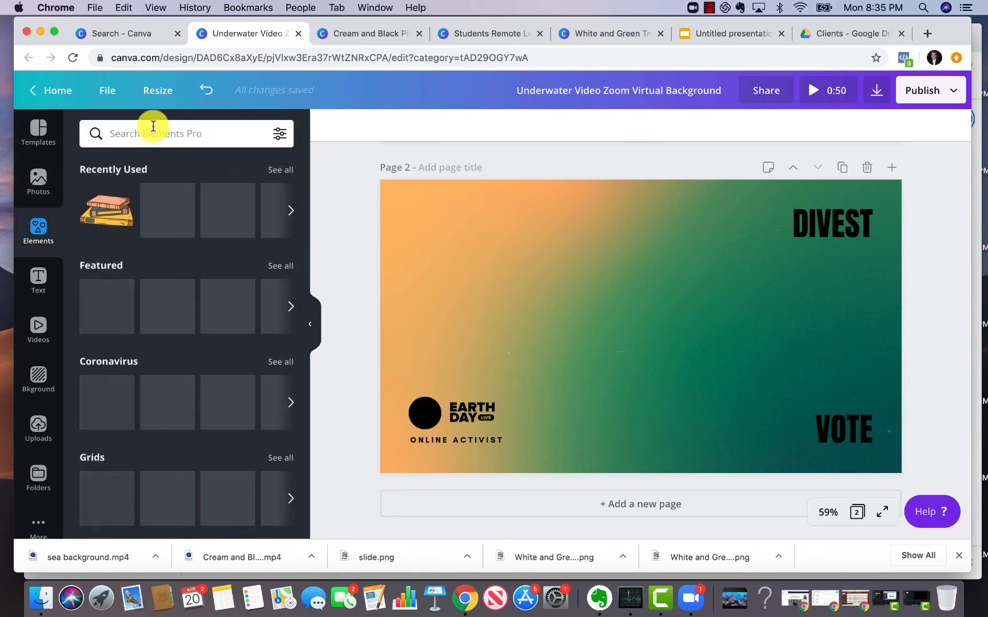
click(39, 431)
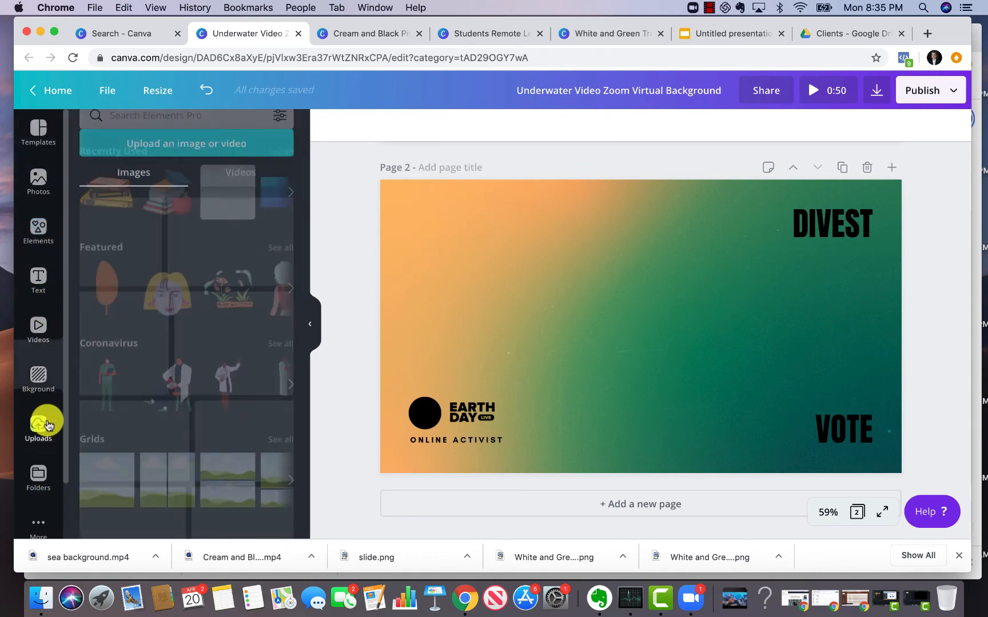
drag(197, 239, 476, 241)
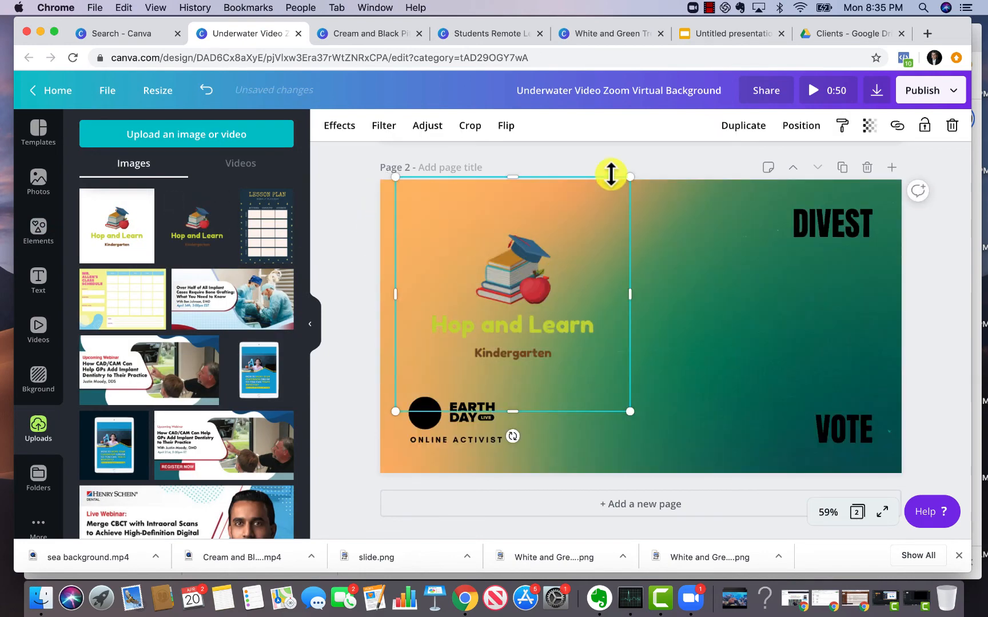
drag(611, 174, 540, 266)
drag(481, 335, 461, 236)
click(602, 241)
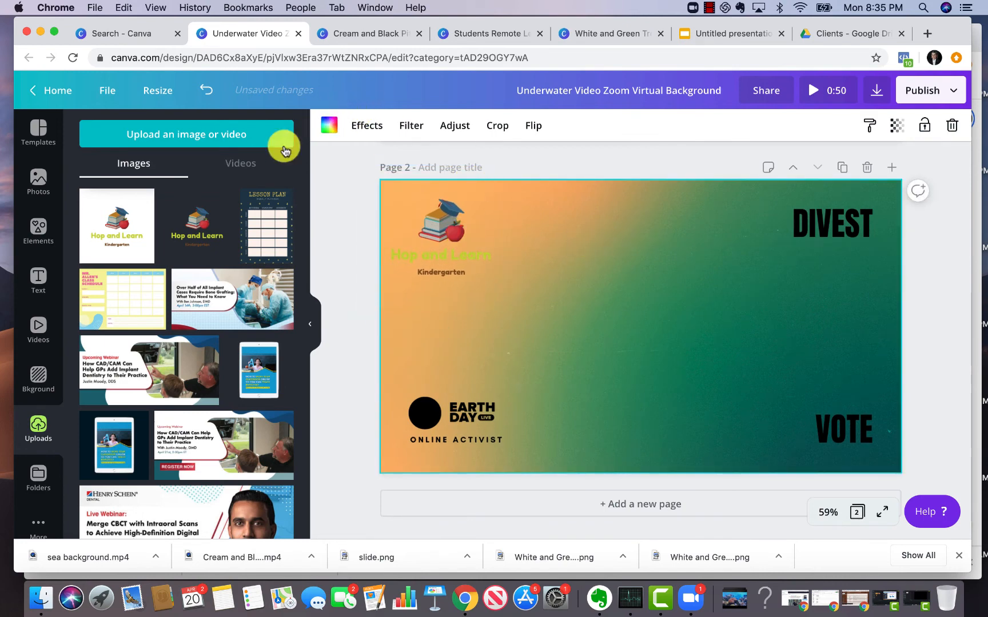
drag(117, 214, 439, 237)
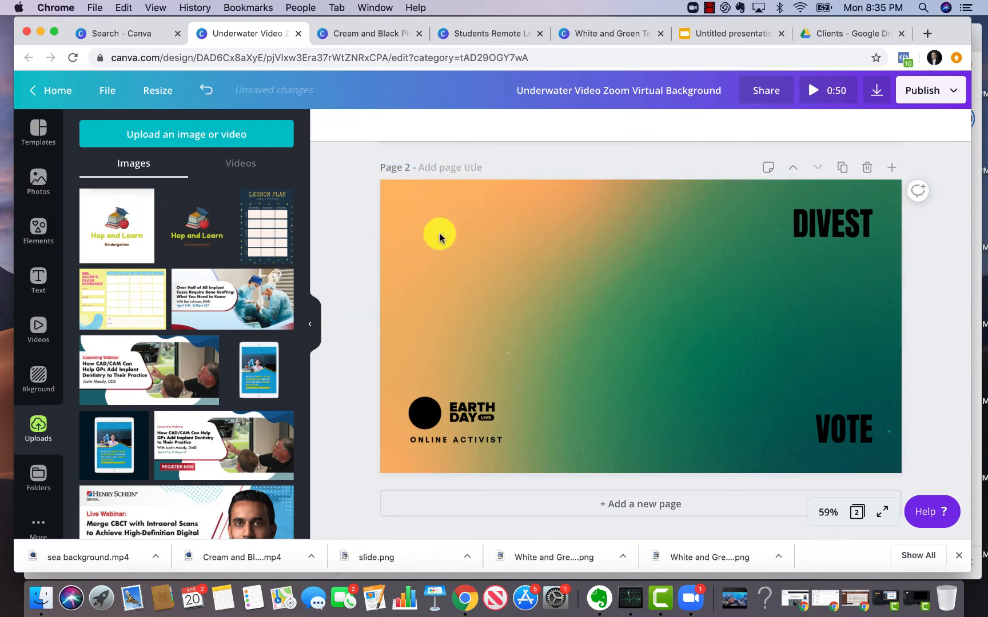
Add the recently used photo of an open book with floating letters to page 2.
click(39, 189)
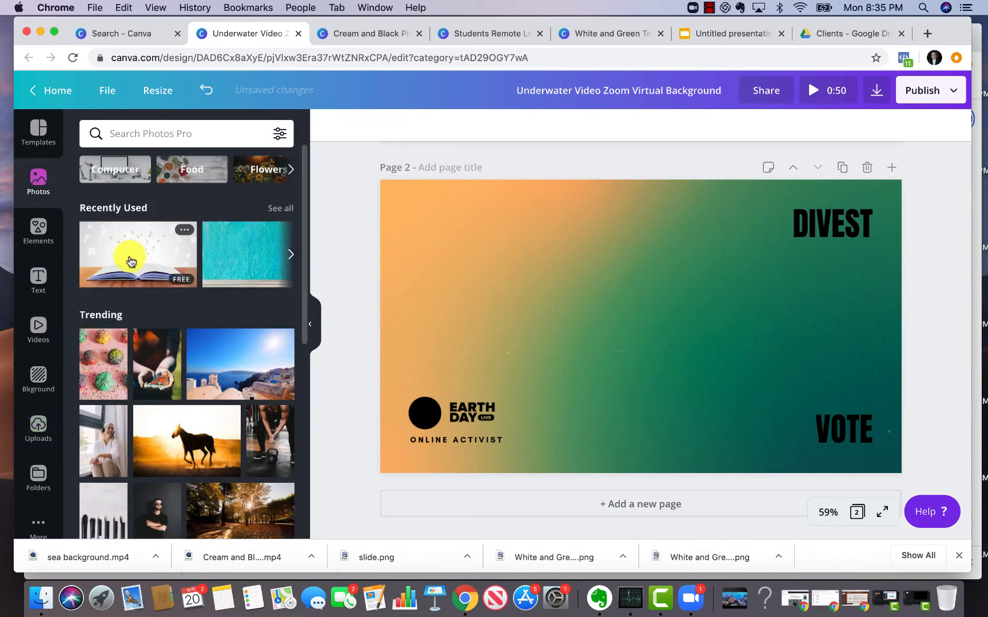
scroll(131, 261, down, 1)
scroll(129, 259, up, 1)
scroll(128, 258, down, 3)
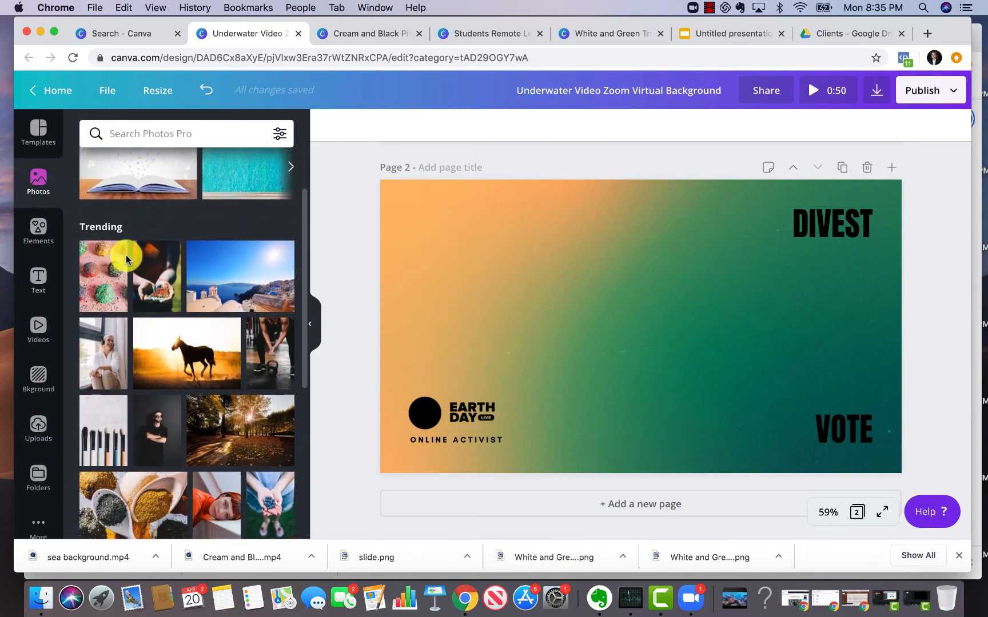
scroll(163, 340, down, 1)
click(135, 151)
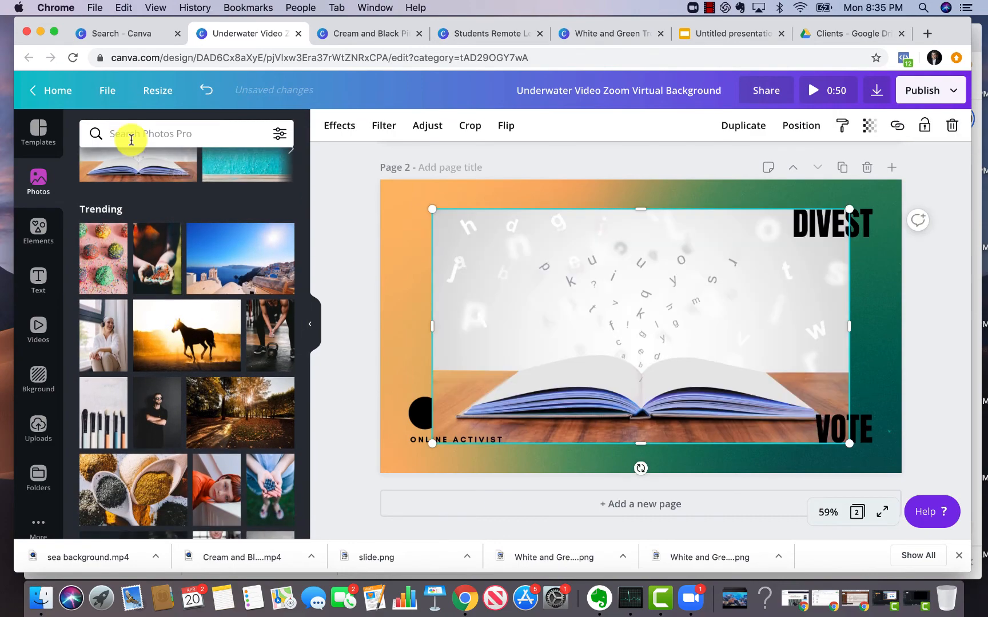
Search the photo library for "teacher".
click(131, 139)
text(teacher)
key(Return)
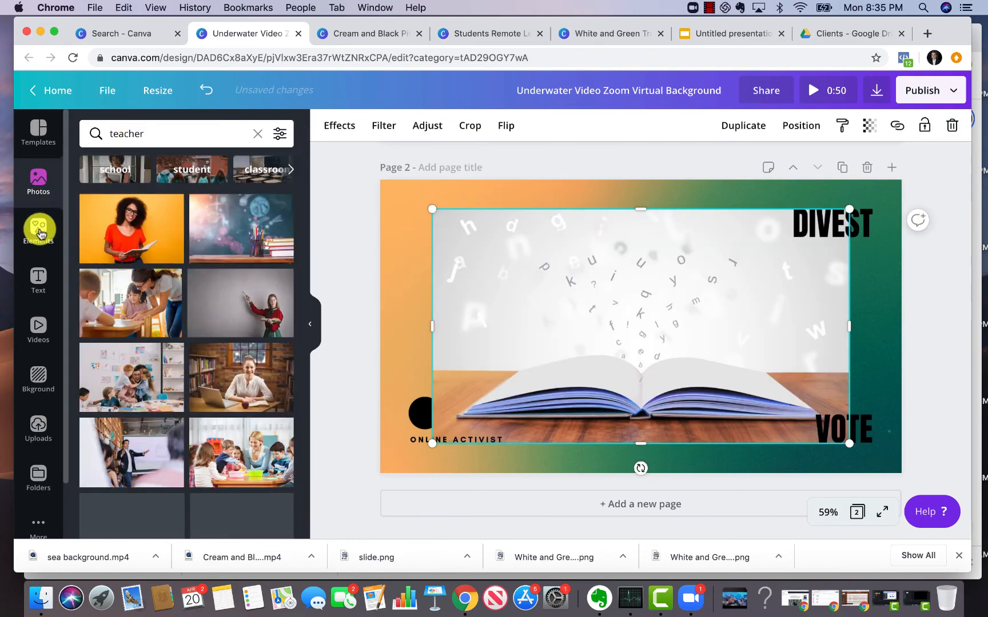
Search the elements for "teaching" and delete the open book photo from page 2.
click(38, 231)
click(137, 134)
text(teaching)
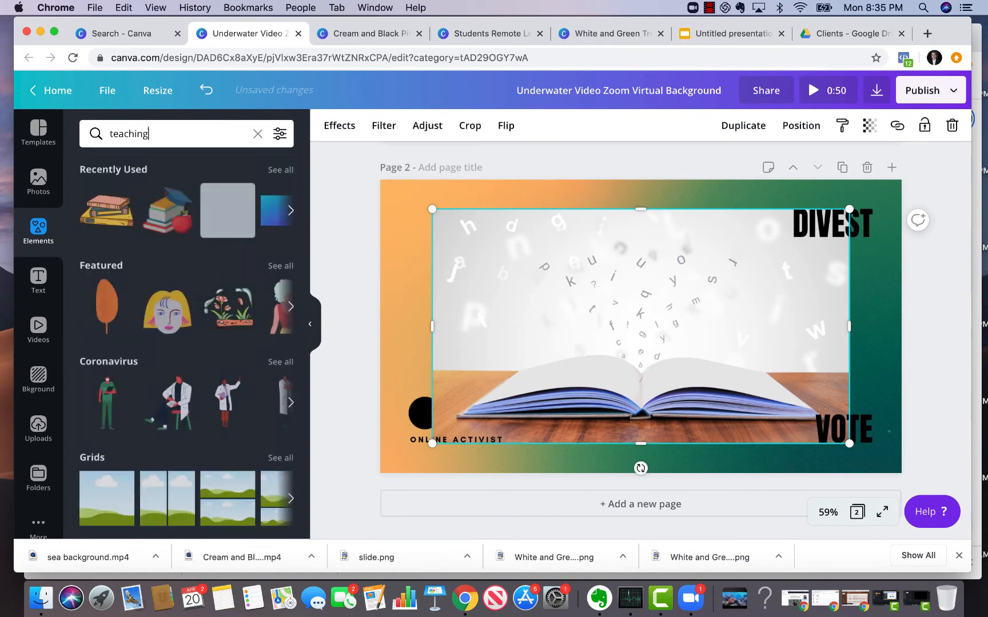
key(Return)
key(Delete)
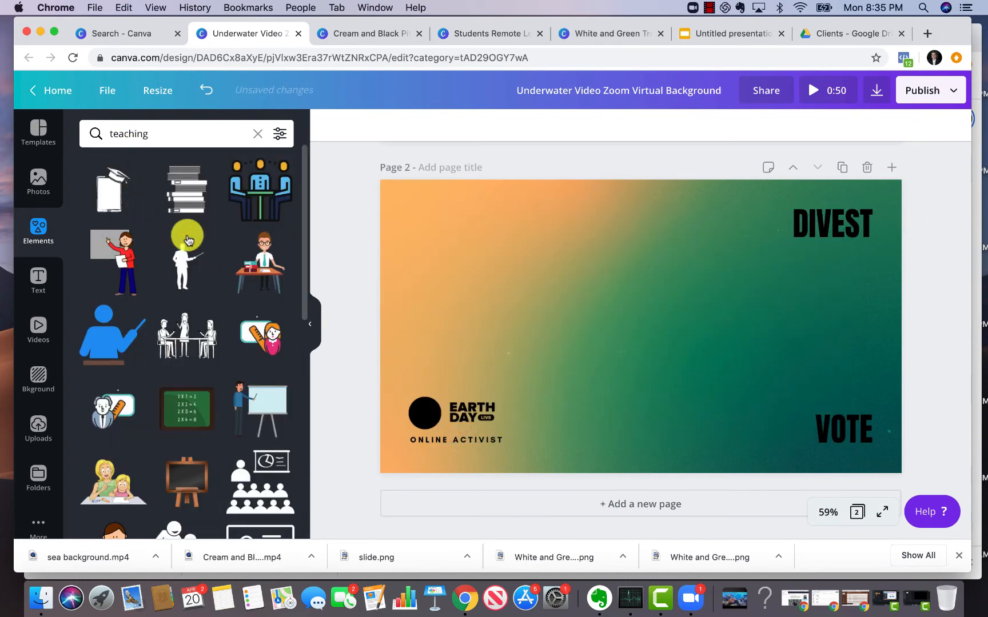
scroll(109, 274, down, 5)
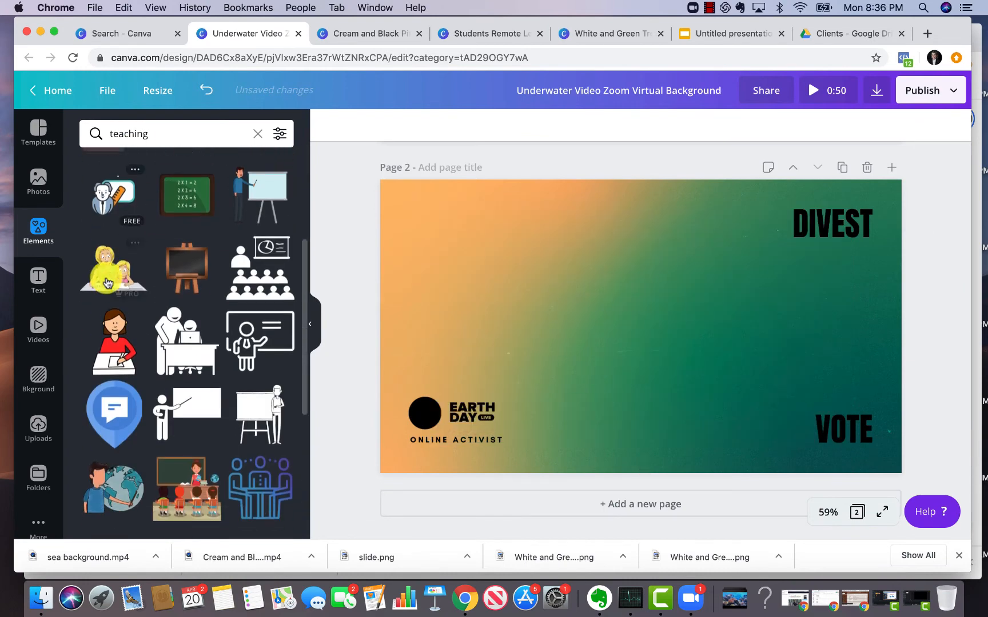
scroll(124, 403, up, 5)
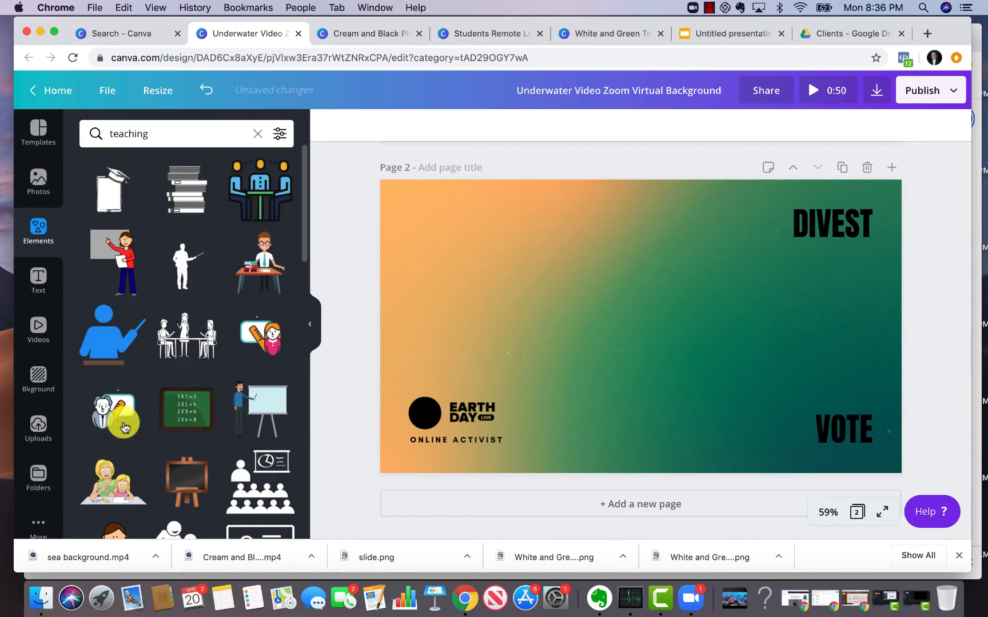
Search the elements for "books" and place the round two-book illustration in the page's upper-left corner at about 251 × 239.
text(books)
key(Return)
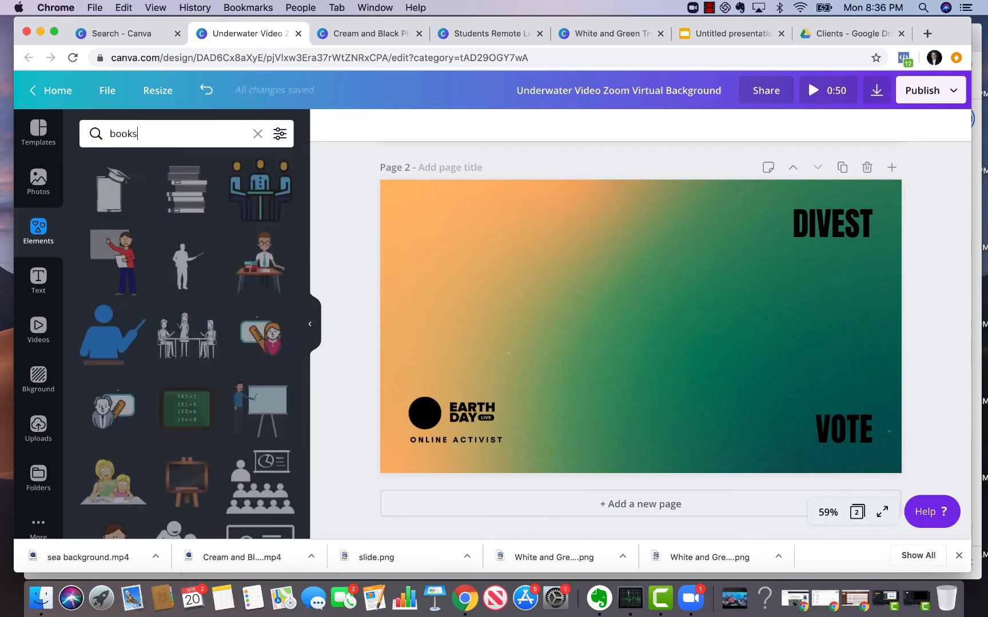
click(113, 195)
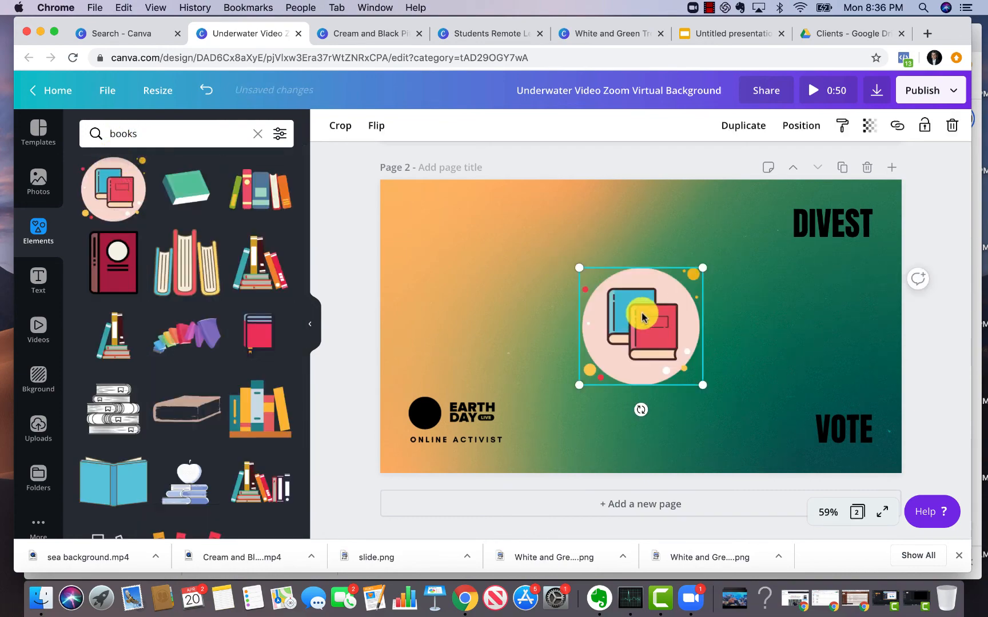
drag(639, 313, 468, 236)
drag(525, 186, 507, 206)
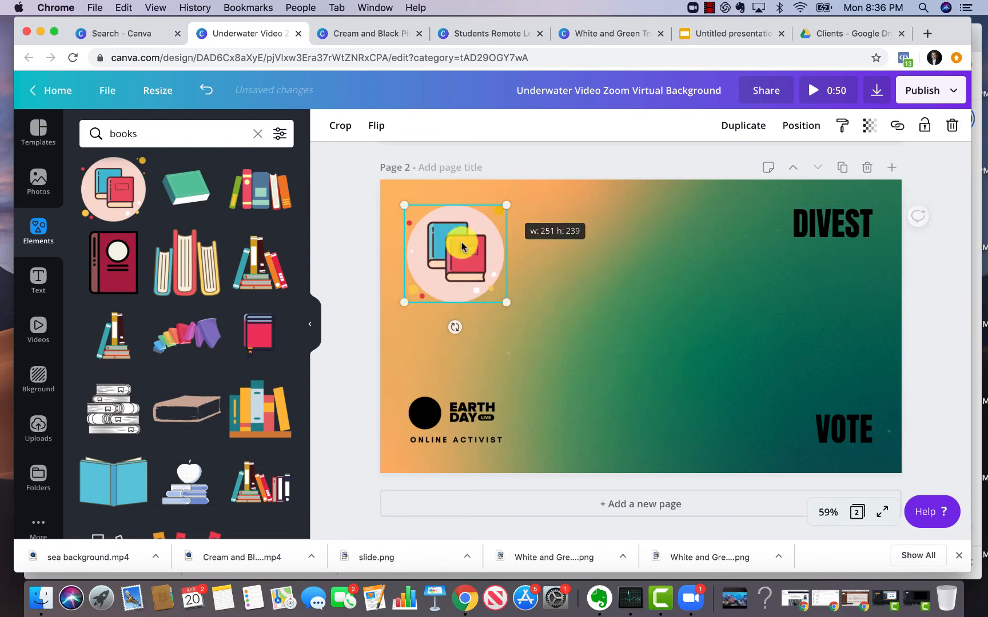
drag(450, 252, 446, 240)
click(677, 271)
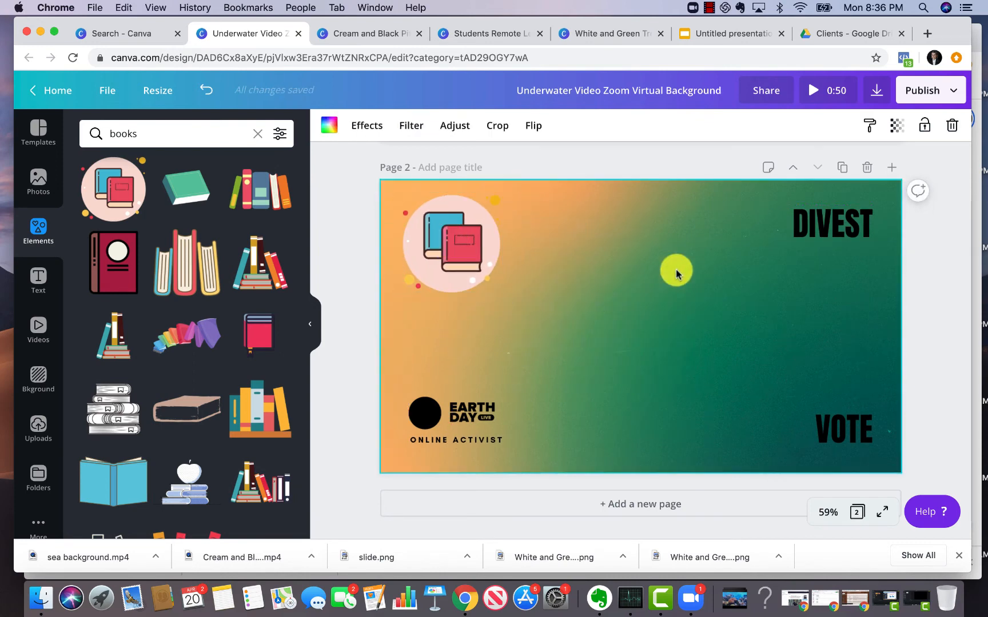
Delete the gradient background, the DIVEST and VOTE texts, the Earth Day logo and the books illustration from page 2.
key(Delete)
click(667, 278)
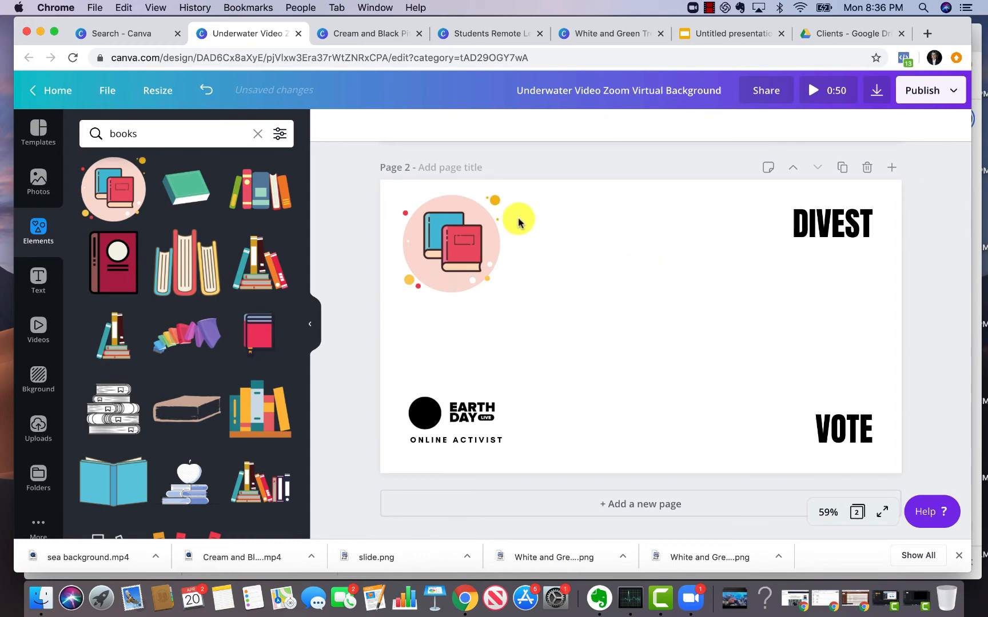
click(832, 225)
key(Delete)
click(844, 429)
key(Delete)
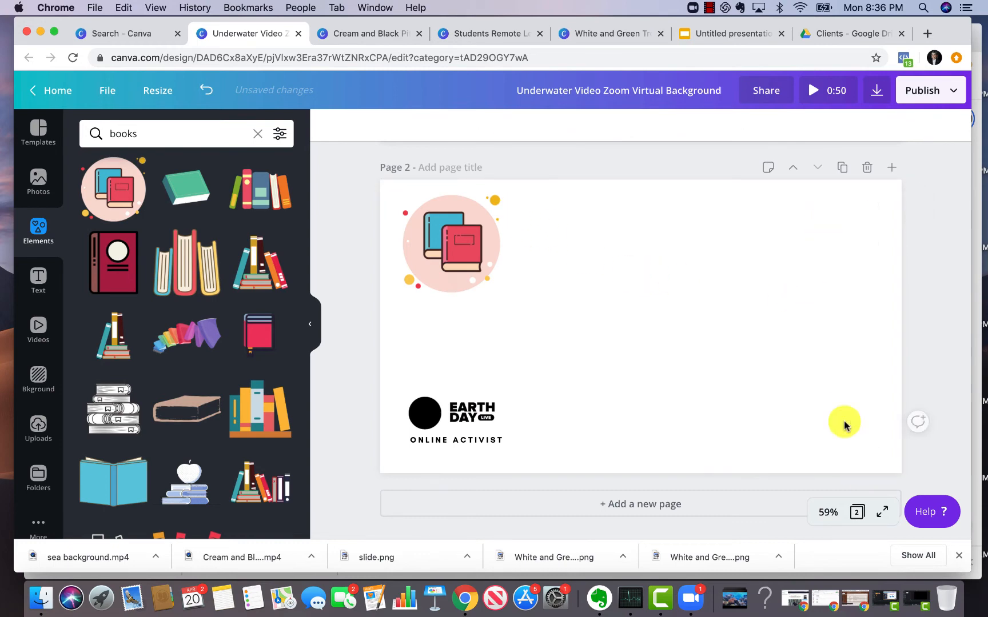
click(448, 410)
key(Delete)
click(435, 247)
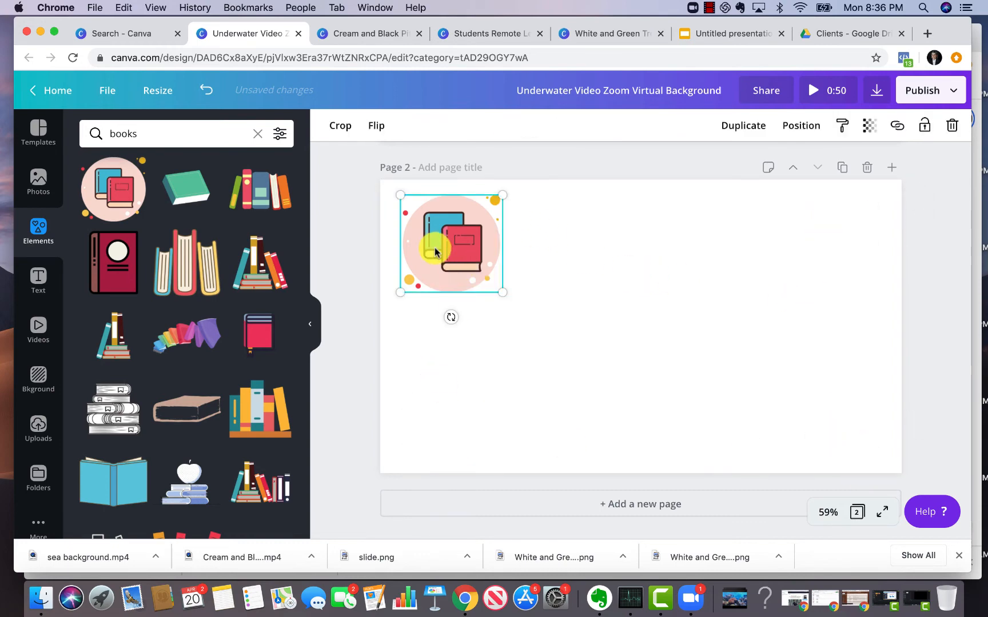
key(Delete)
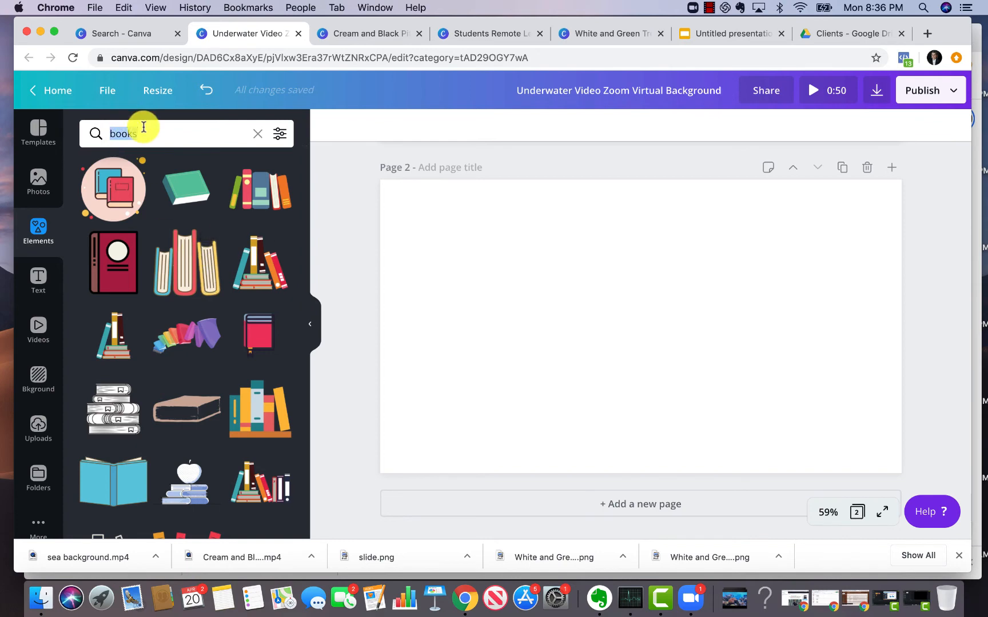
Search the elements for "calm background".
text(calm backgr)
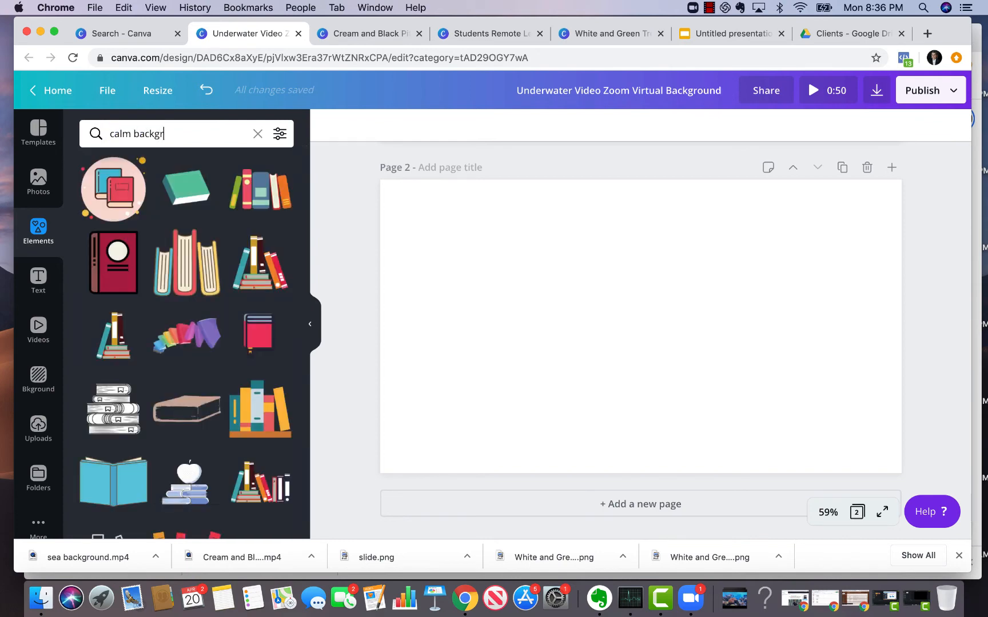
text(ound)
key(Return)
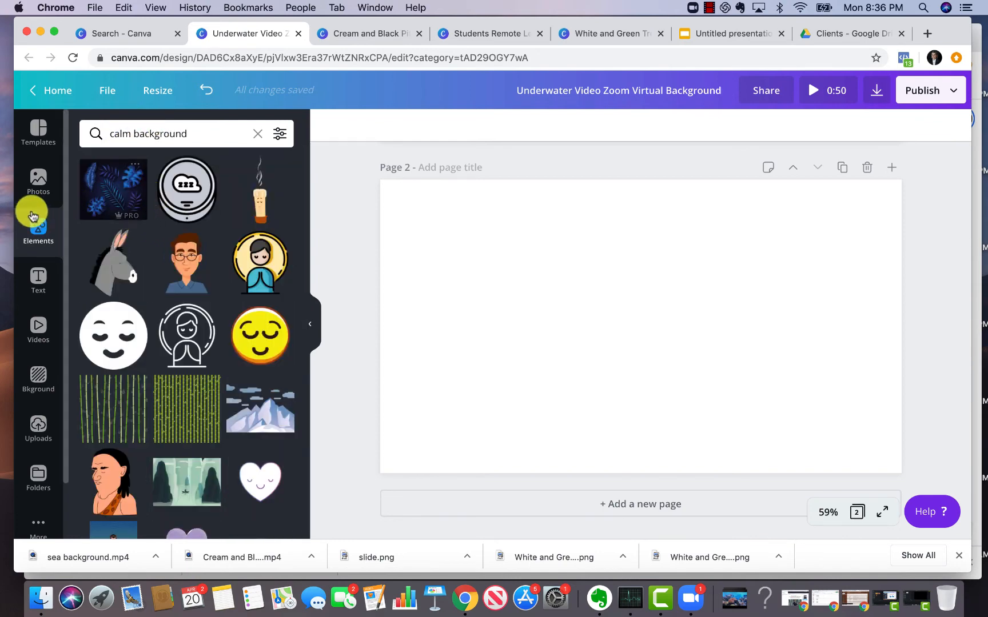
Add the chalkboard photo with the pencil cup and books from the "teacher" photo results and enlarge it to page 2's full width.
click(35, 182)
scroll(273, 235, down, 2)
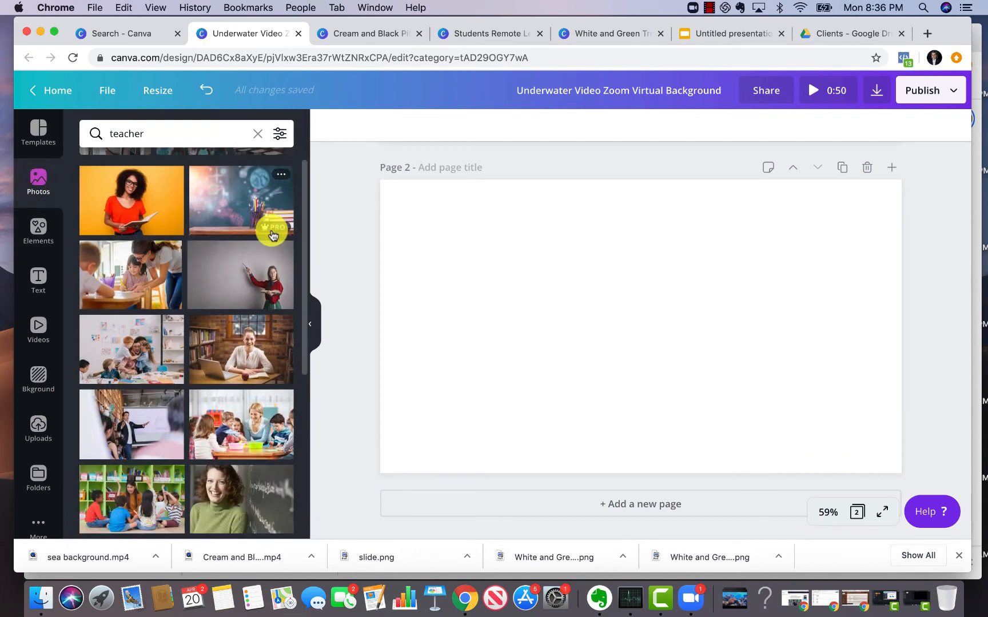
click(230, 219)
drag(468, 215, 414, 212)
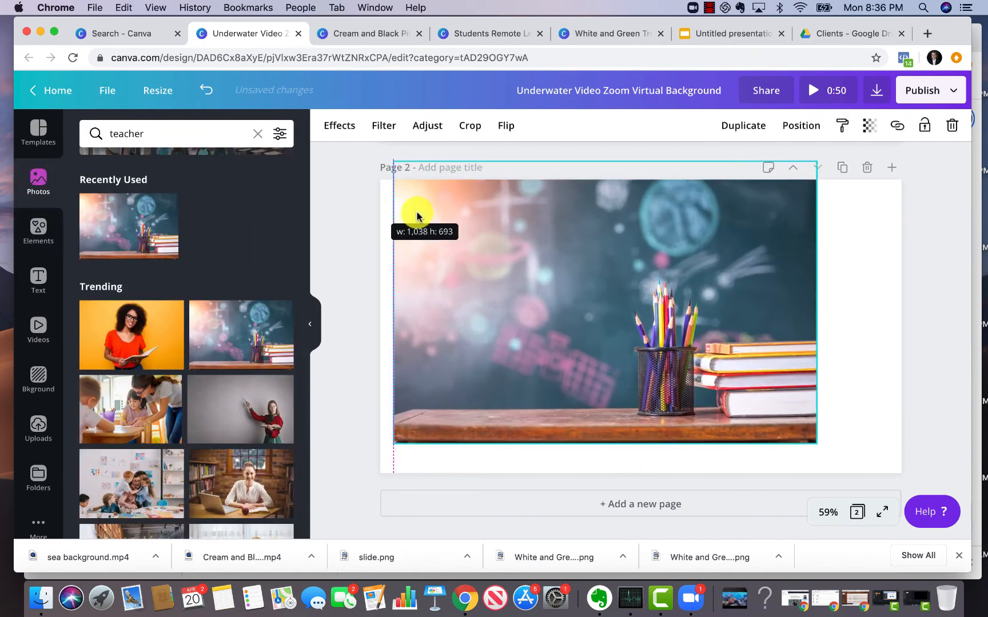
drag(507, 254, 498, 258)
drag(803, 449, 921, 458)
Reposition the chalkboard photo within page 2's background crop so the desk, pencil cup and books show along the lower edge.
double_click(747, 392)
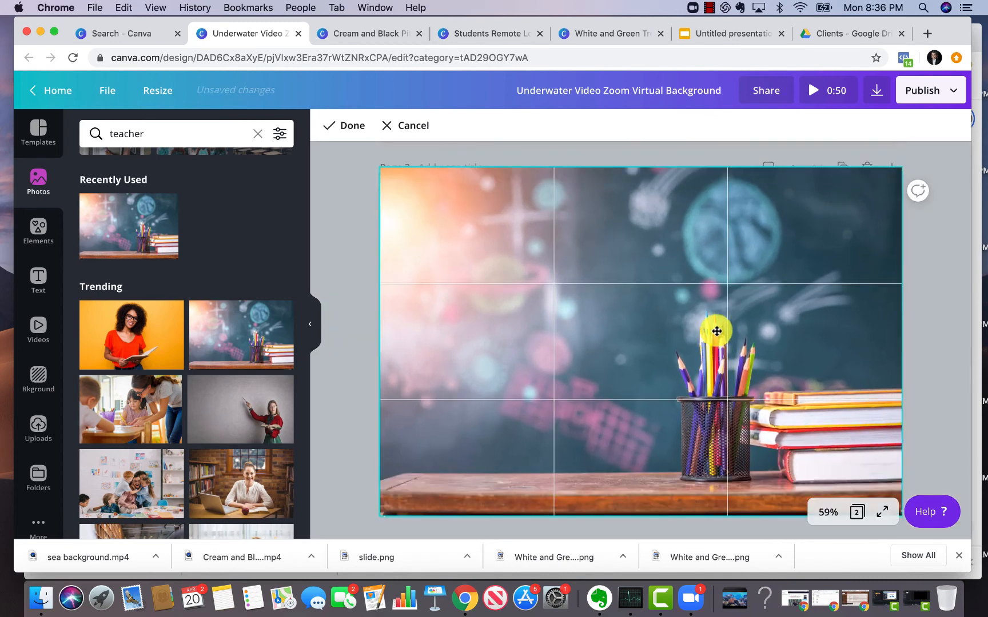
click(342, 125)
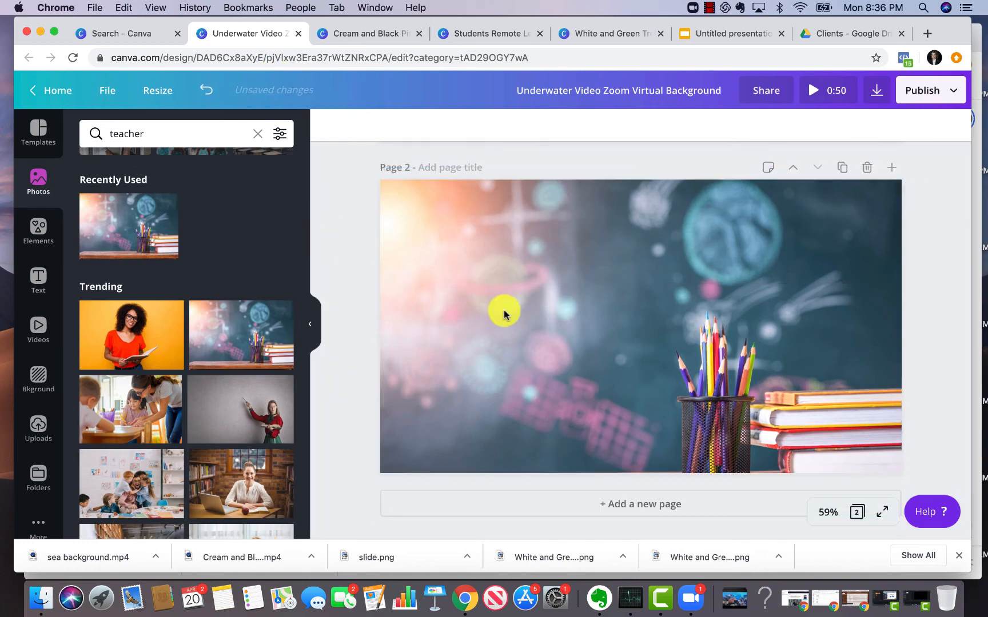
double_click(603, 346)
drag(577, 320, 578, 288)
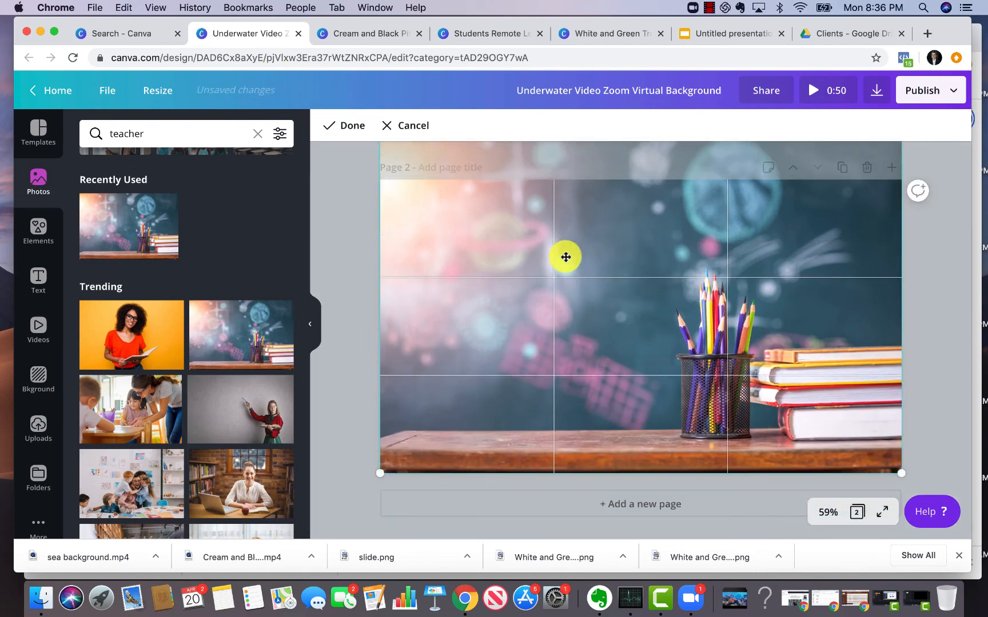
click(359, 132)
click(352, 249)
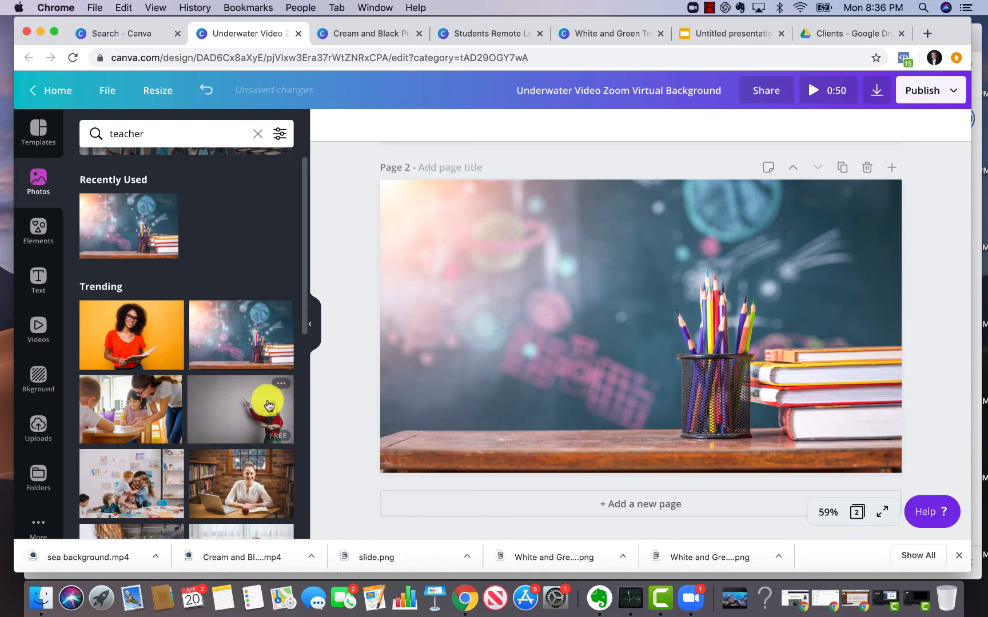
Search the photos for "chalk board" and replace page 2's pencil-cup photo with the first plain black chalkboard result.
click(505, 358)
click(149, 126)
text(chalk board)
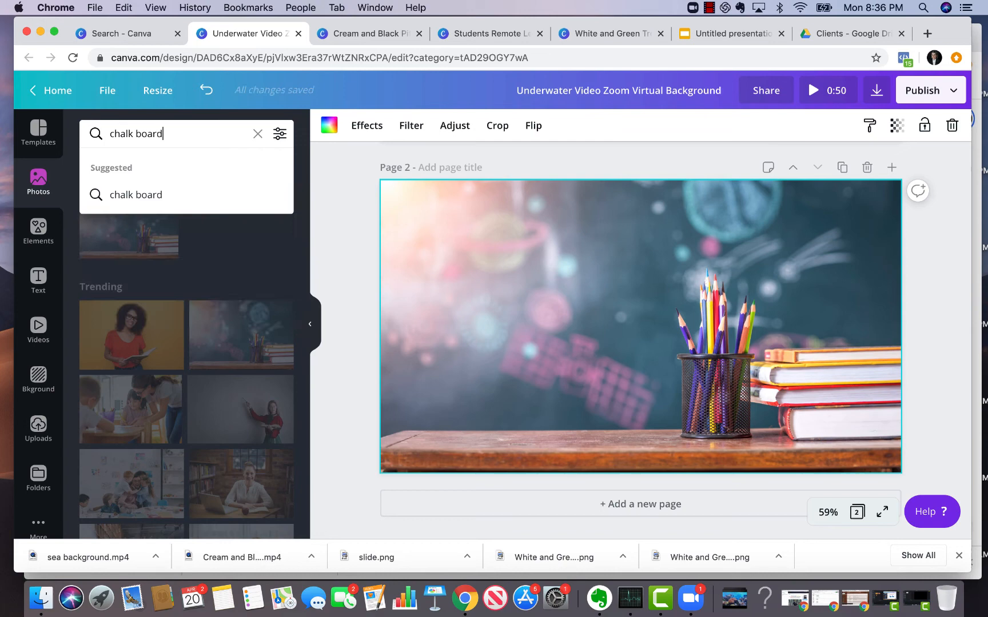
key(Return)
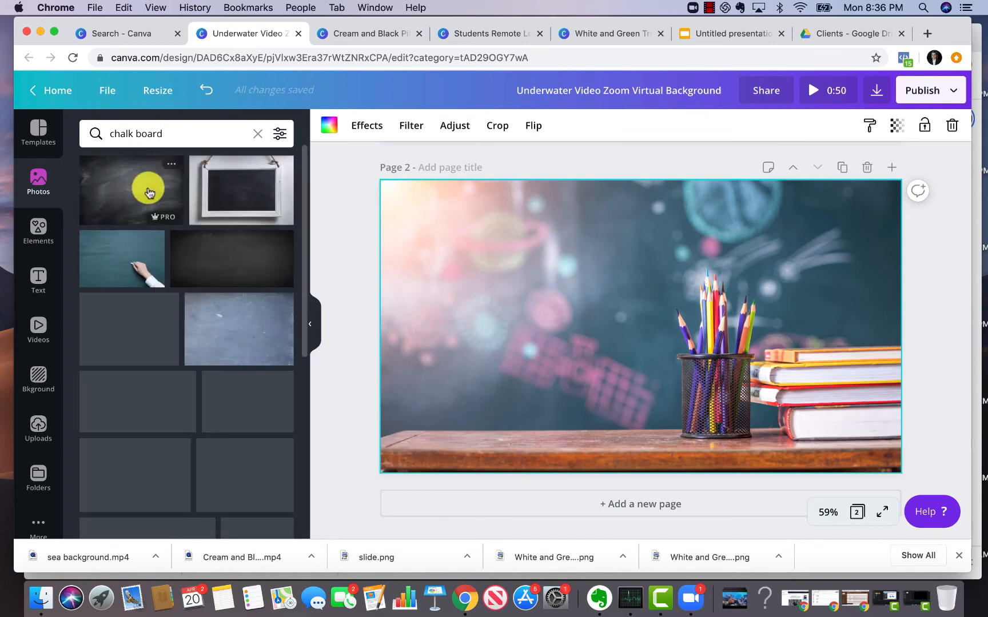
click(577, 310)
key(Delete)
click(171, 216)
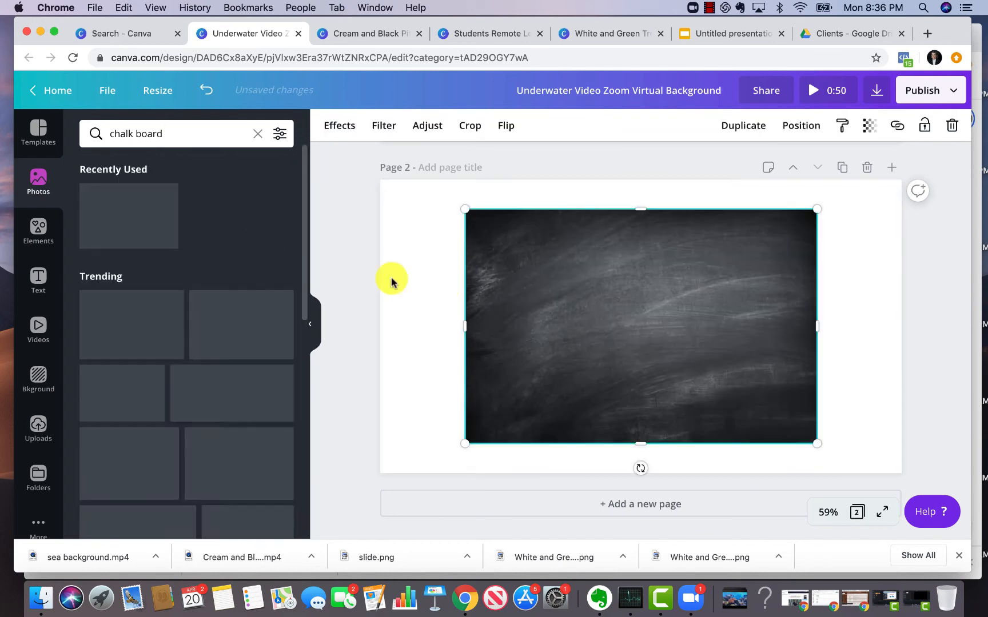
Move and enlarge the black chalkboard photo until it covers the whole of page 2.
drag(466, 210, 389, 204)
drag(479, 248, 459, 255)
drag(791, 445, 862, 491)
drag(865, 345, 909, 340)
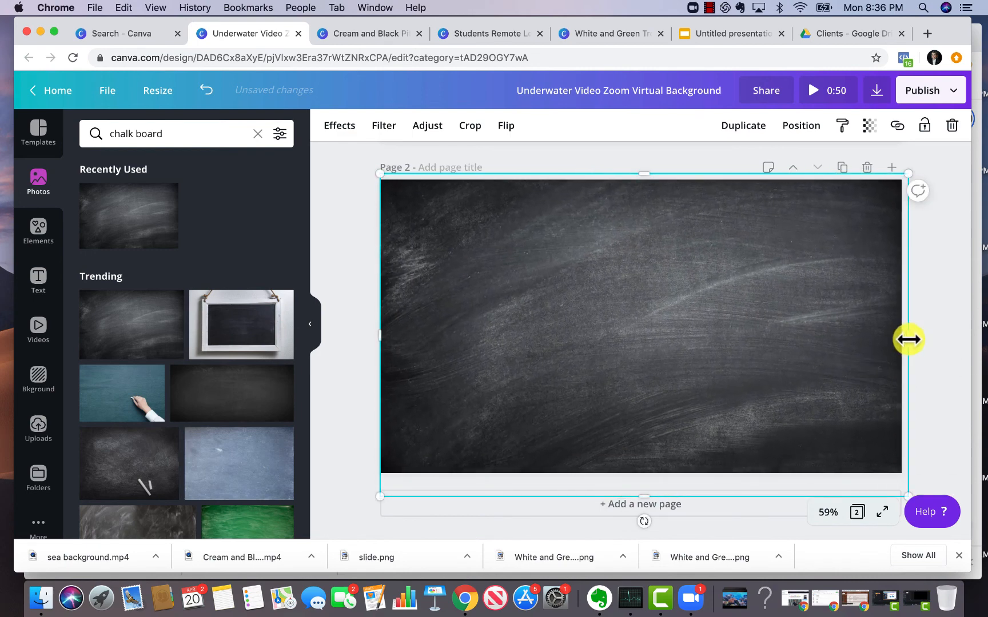
Open the download settings and restrict the download to page 2.
click(877, 91)
click(778, 242)
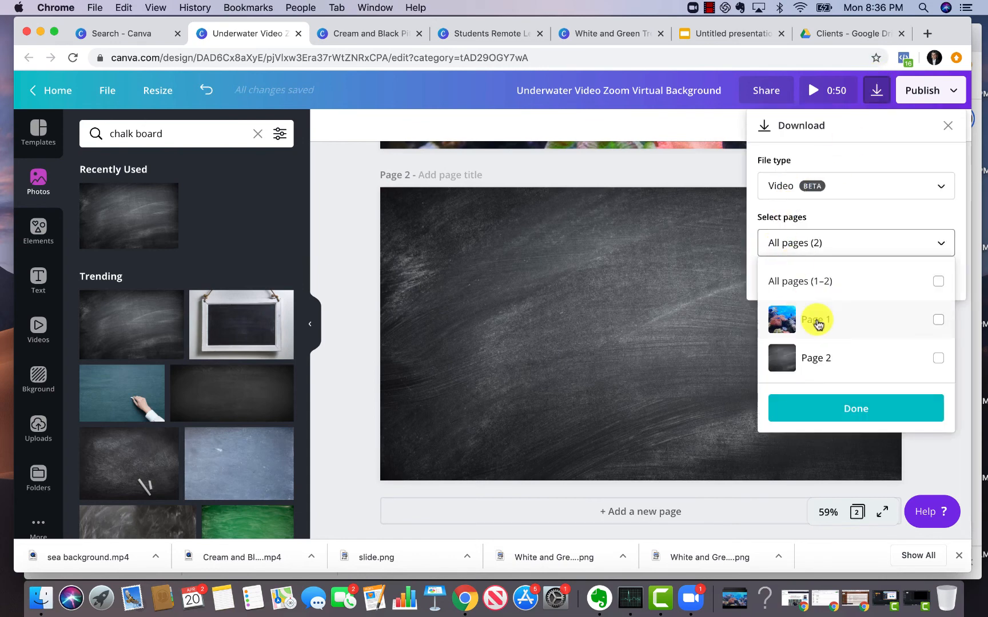
click(819, 360)
click(826, 409)
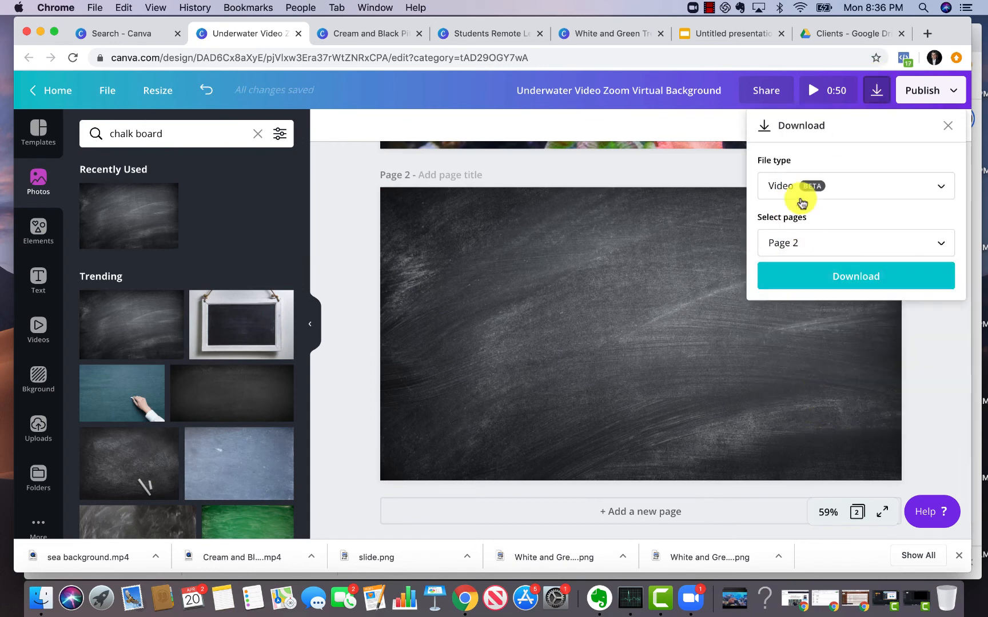
Set the download file type to JPG, keep only page 2 selected and download the chalkboard background.
click(787, 189)
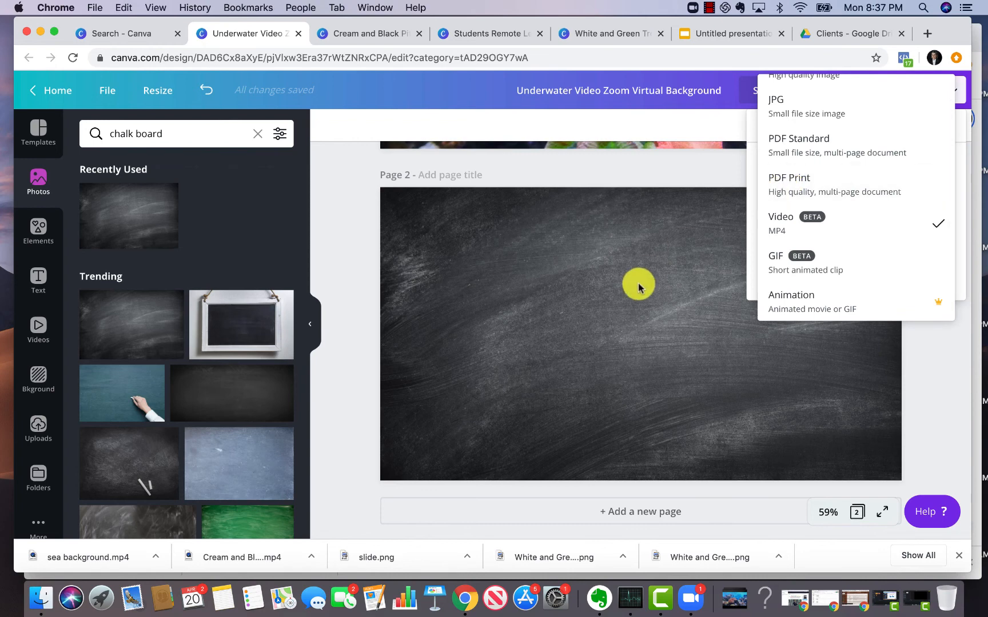
scroll(796, 135, up, 2)
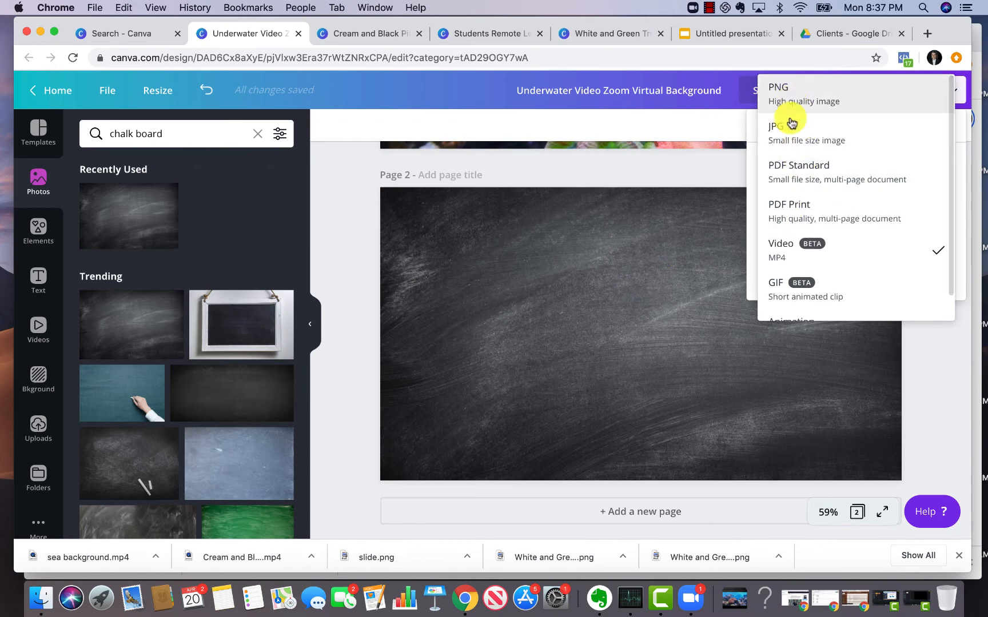
click(788, 133)
click(787, 337)
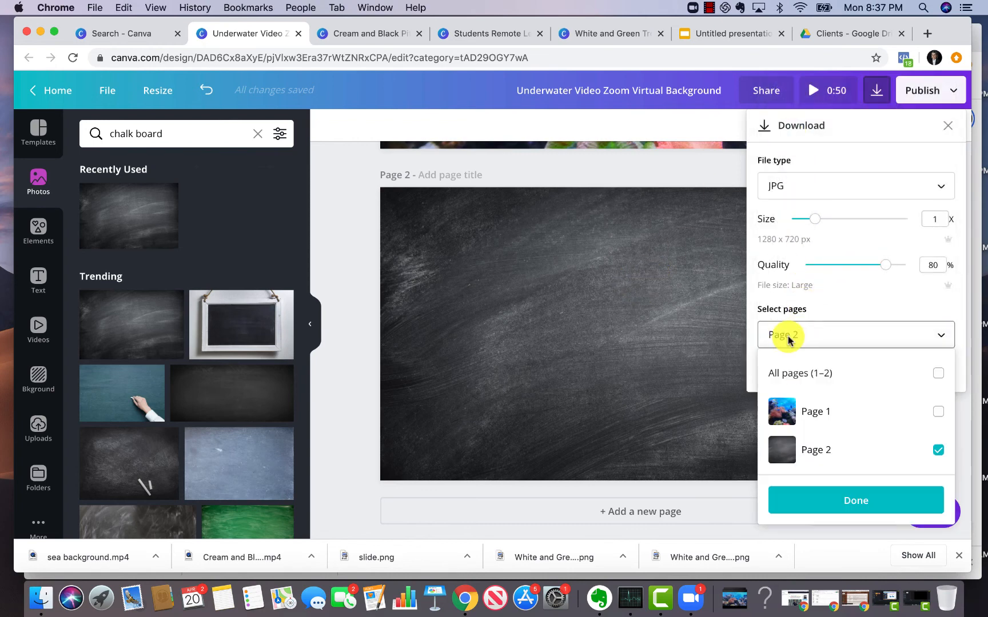
click(799, 452)
click(819, 449)
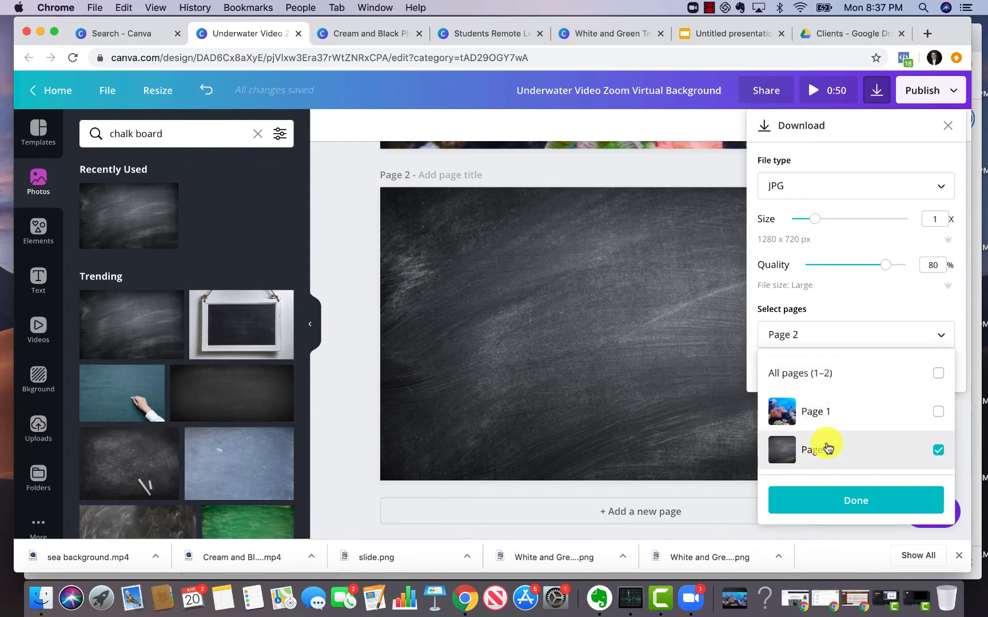
click(835, 498)
click(836, 375)
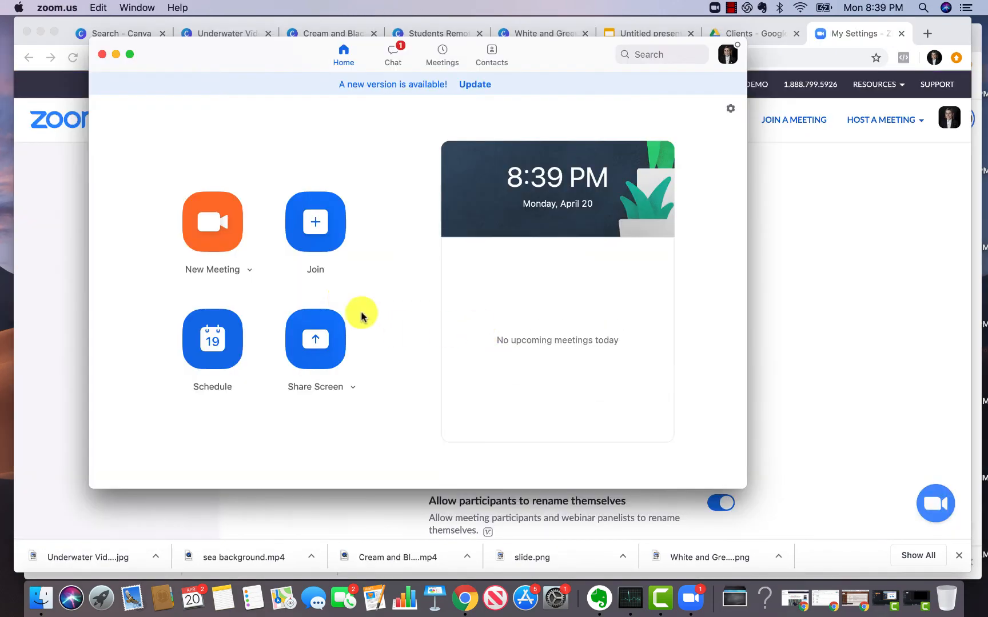
In Zoom's virtual background settings, add the video "sea background.mp4" from the Downloads folder.
click(730, 109)
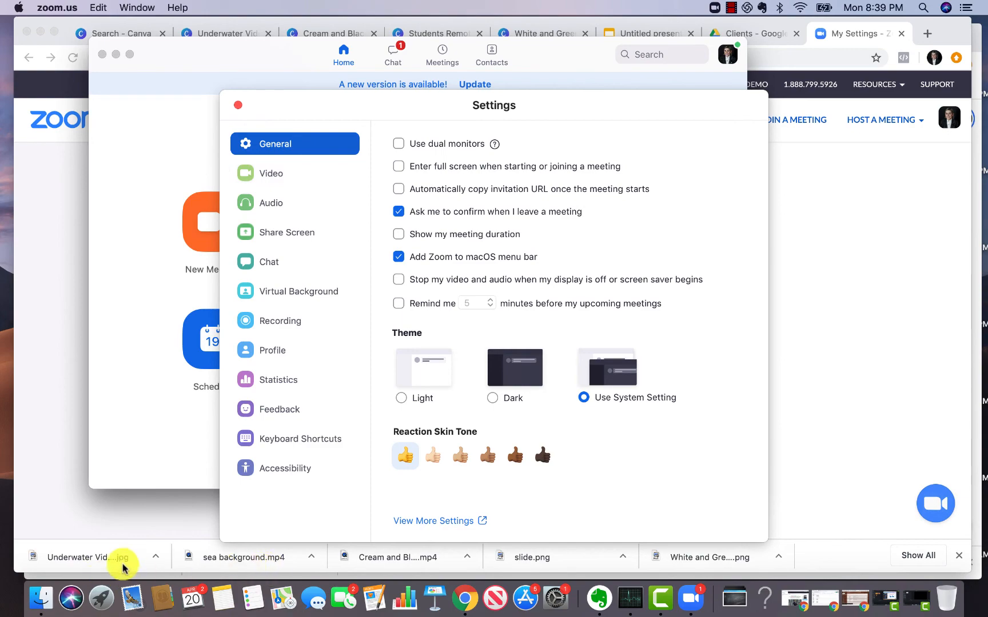
click(290, 293)
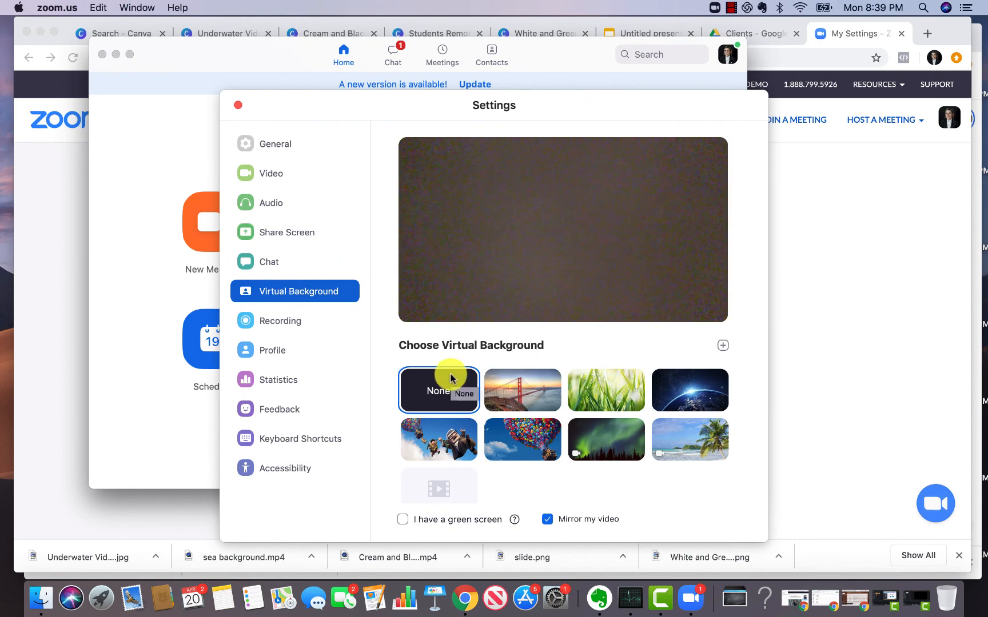
click(723, 345)
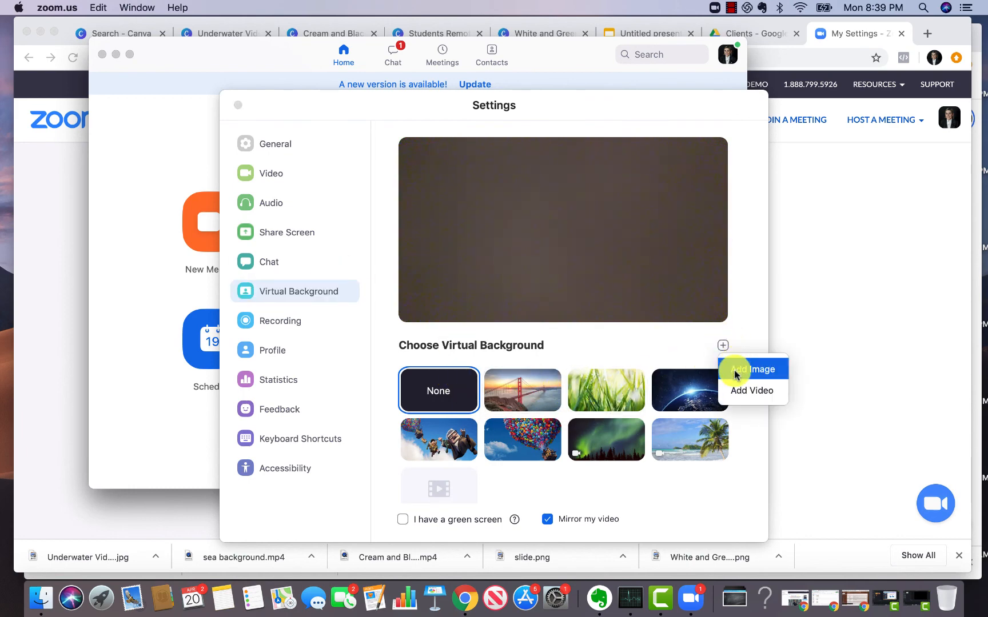
key(Return)
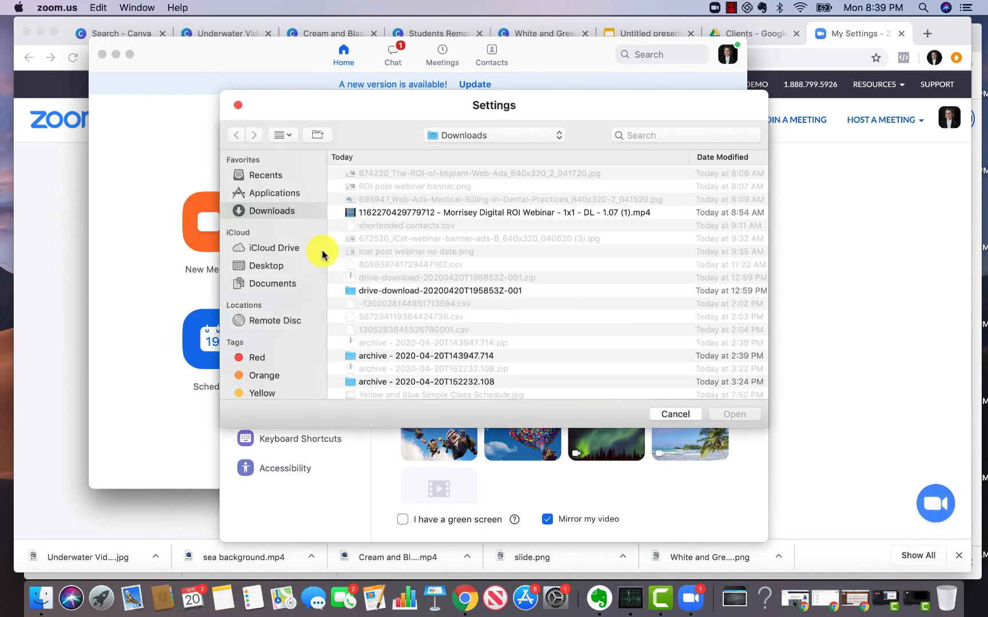
scroll(357, 223, down, 10)
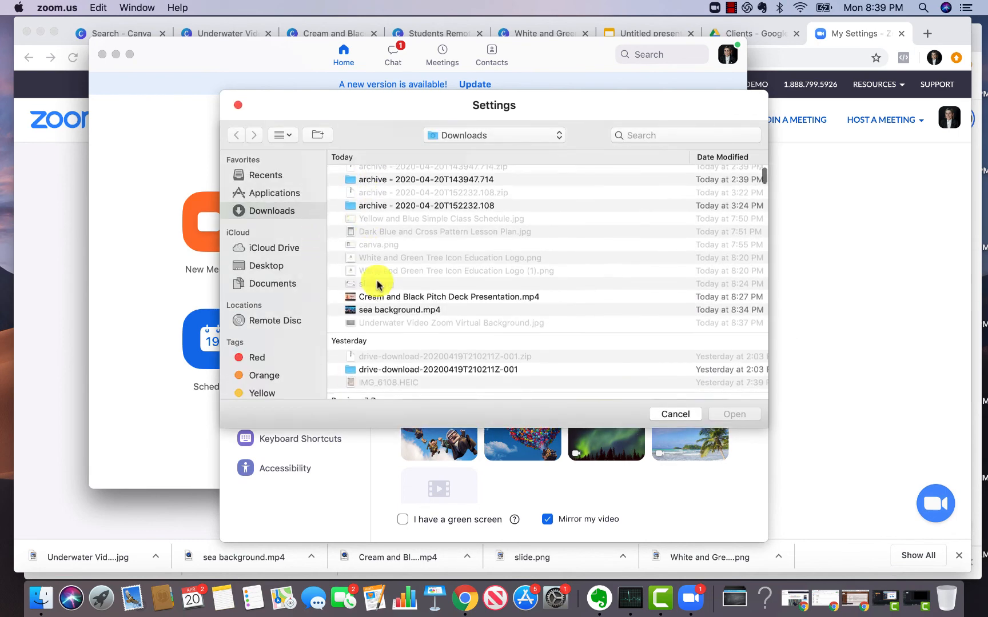
click(388, 310)
click(736, 415)
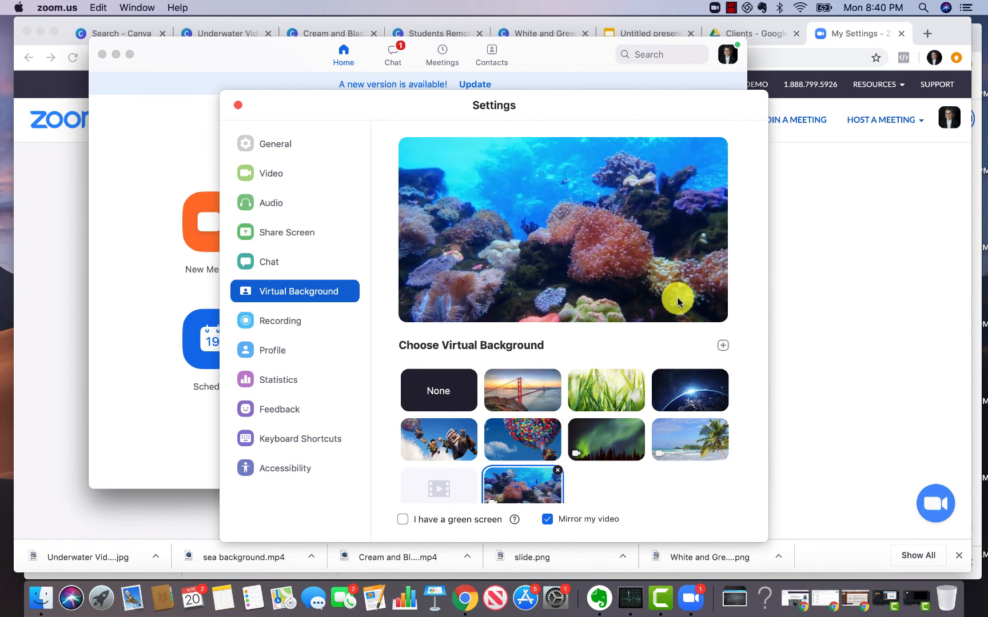
Add the image "Underwater Video Zoom Virtual Background.jpg" from Downloads as a virtual background and close Zoom's settings and main window.
click(723, 345)
click(752, 369)
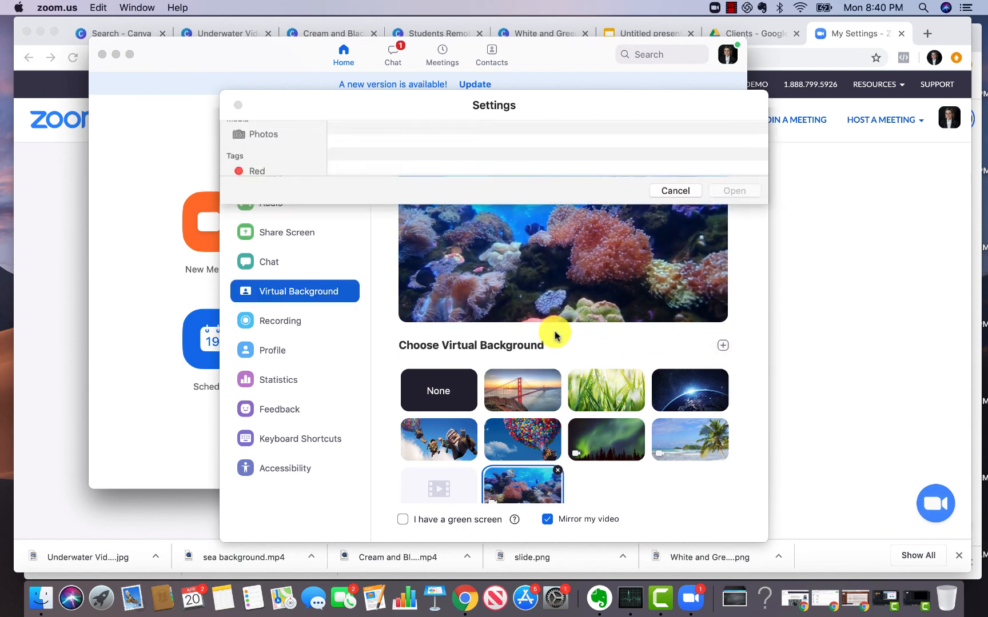
scroll(386, 395, down, 10)
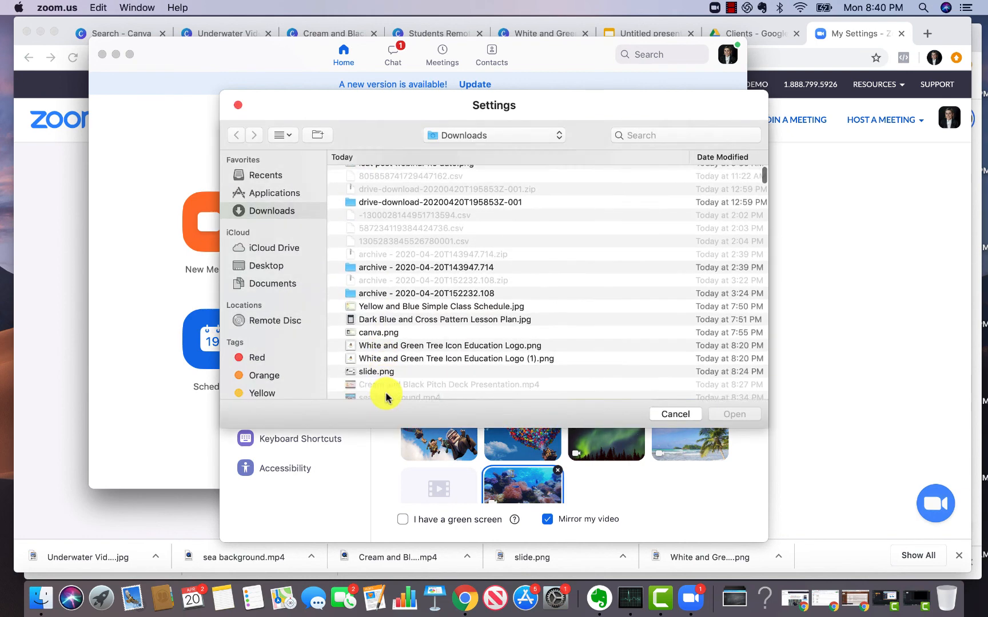
click(392, 344)
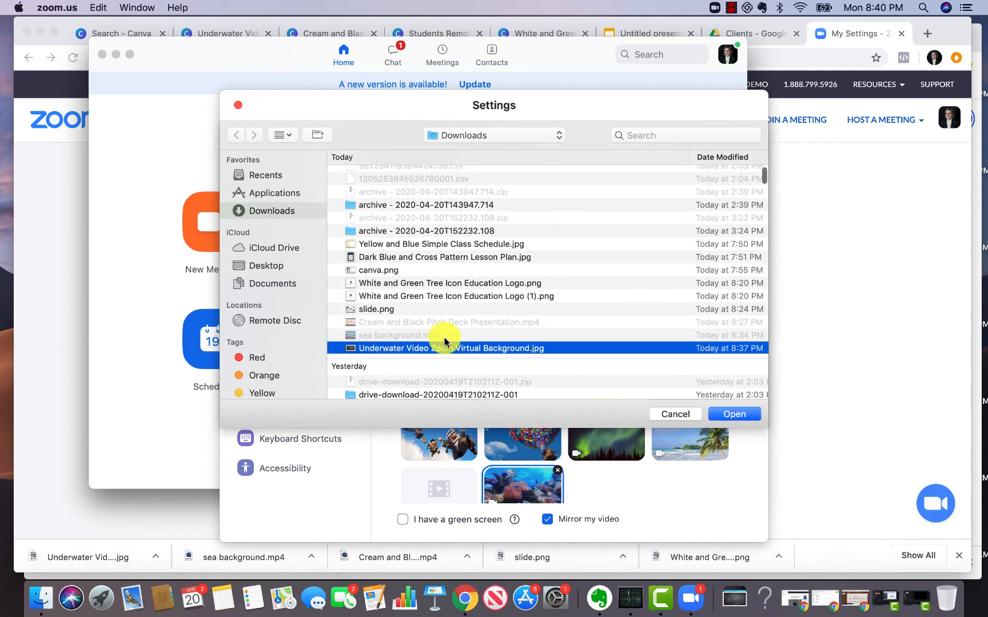
click(737, 414)
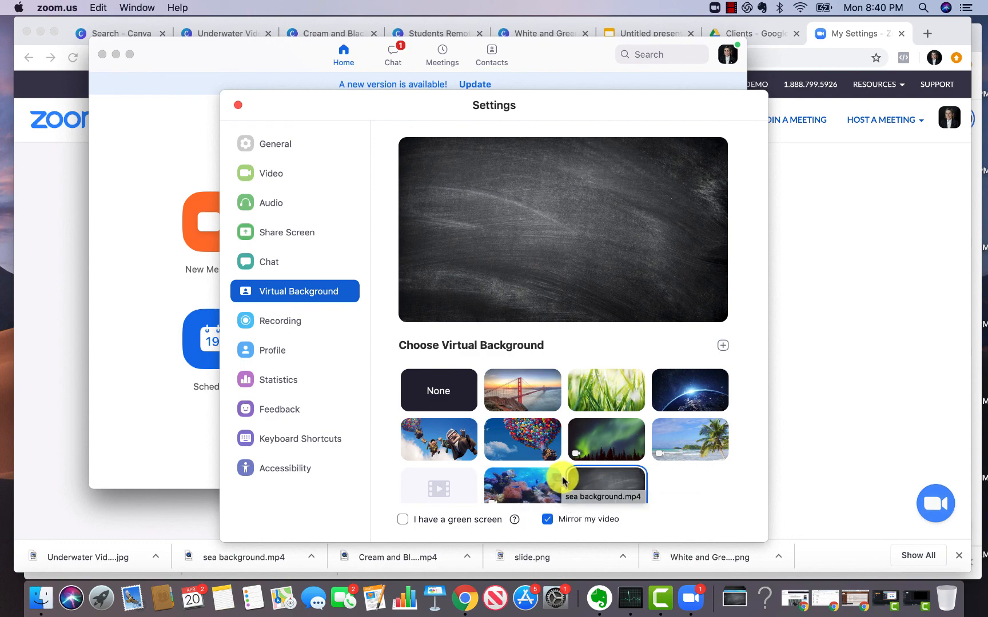
click(237, 106)
click(102, 53)
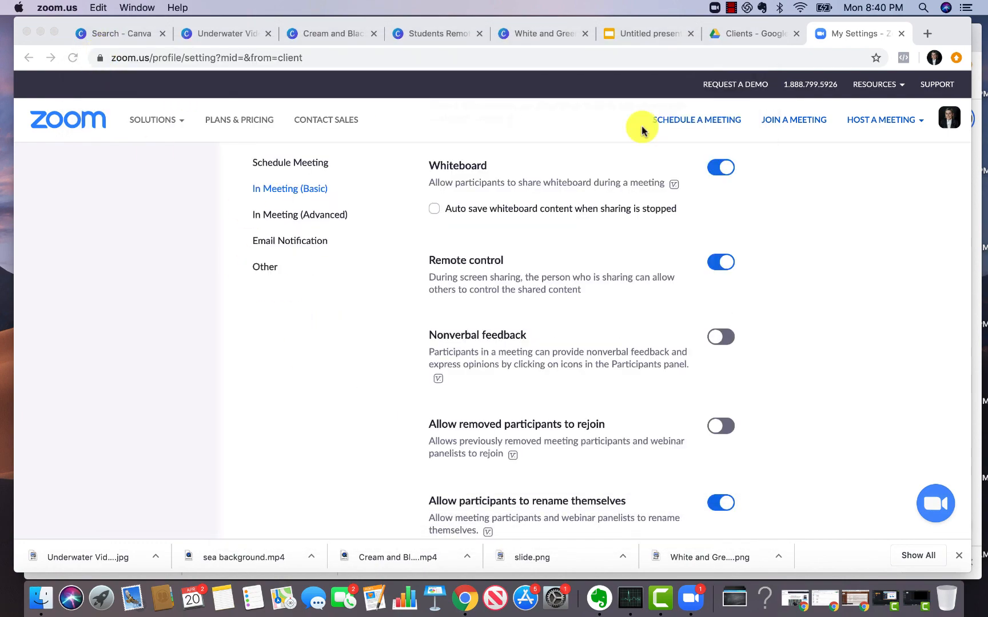
Switch back to Canva and review the Hop and Learn logo and the Students Remote Learning Tips carousel.
click(503, 34)
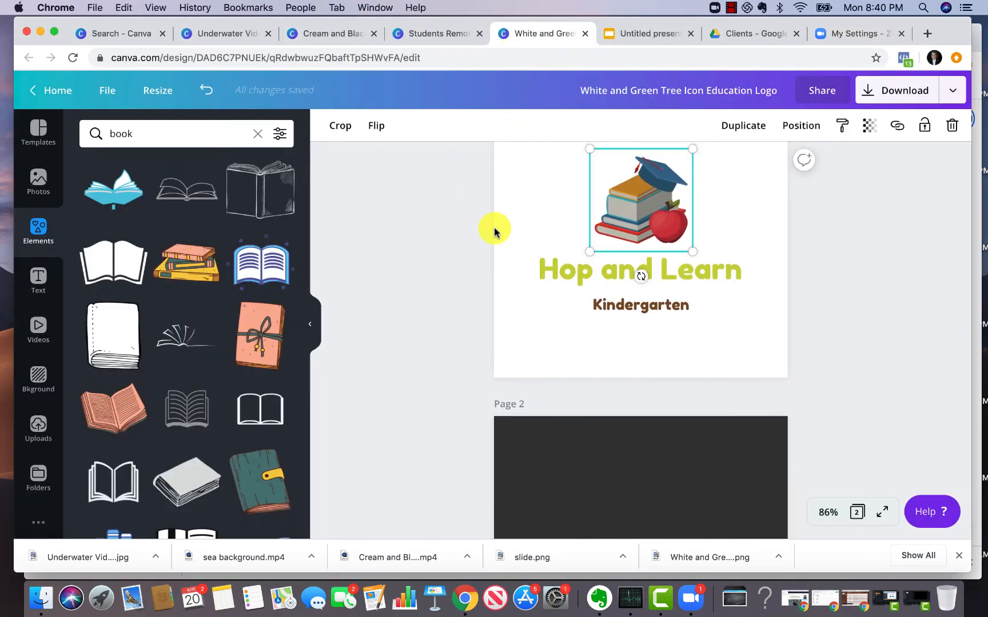
click(409, 33)
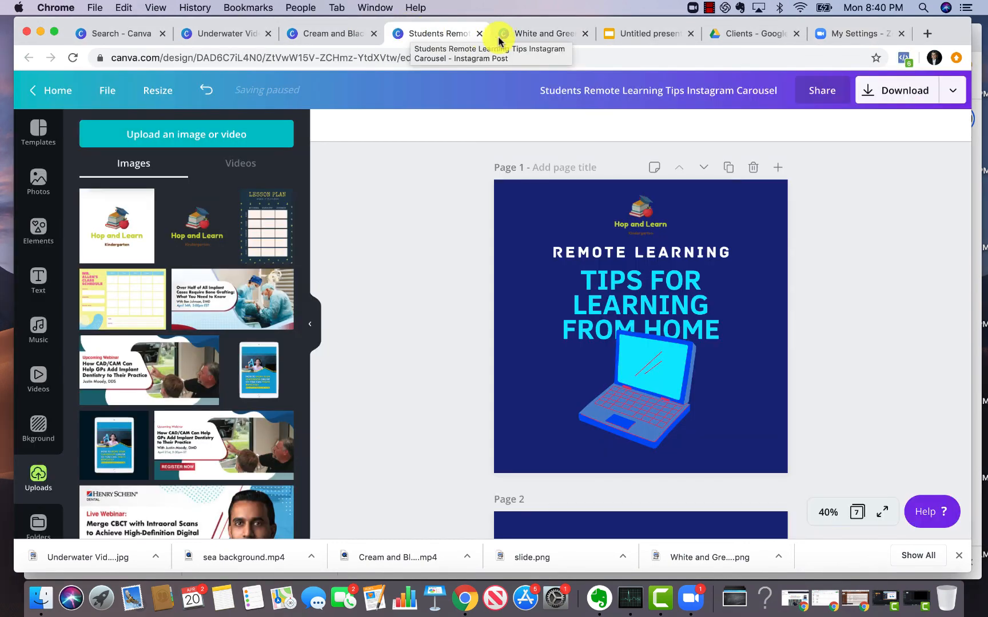
click(510, 35)
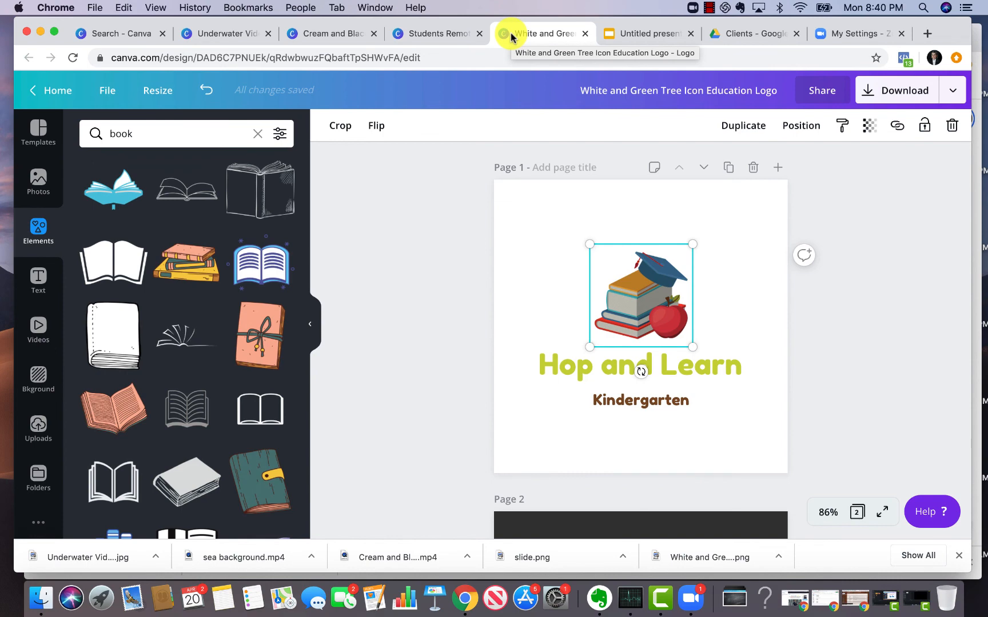